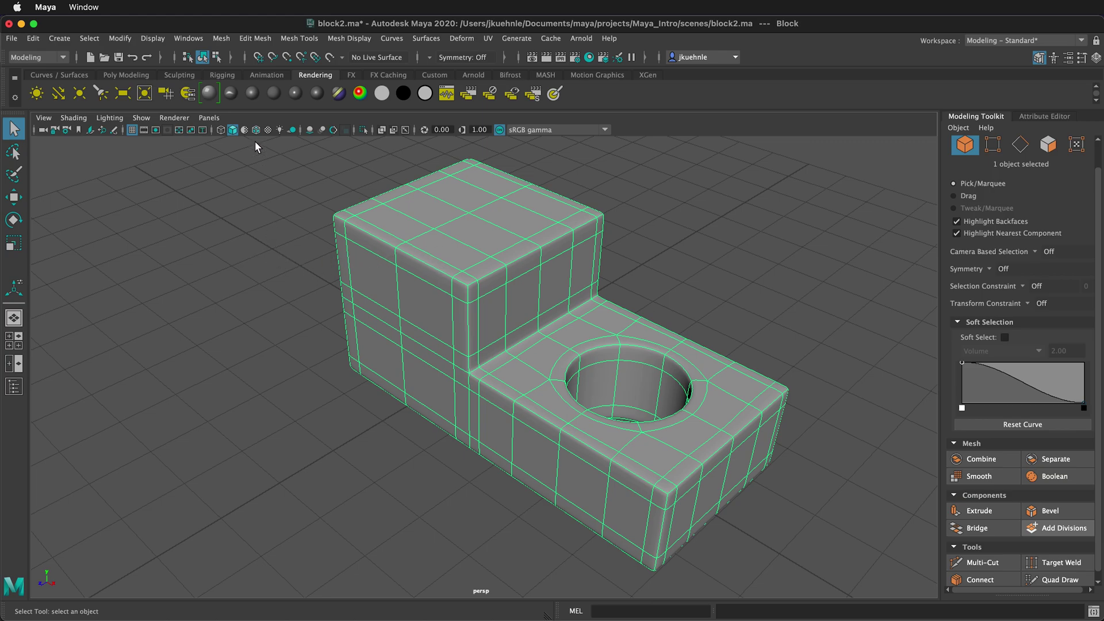
Step: Pick the Bezier Curve Tool from the Curves/Surfaces shelf and maximize the front view
{"action": "left_click", "coordinate": [54, 75]}
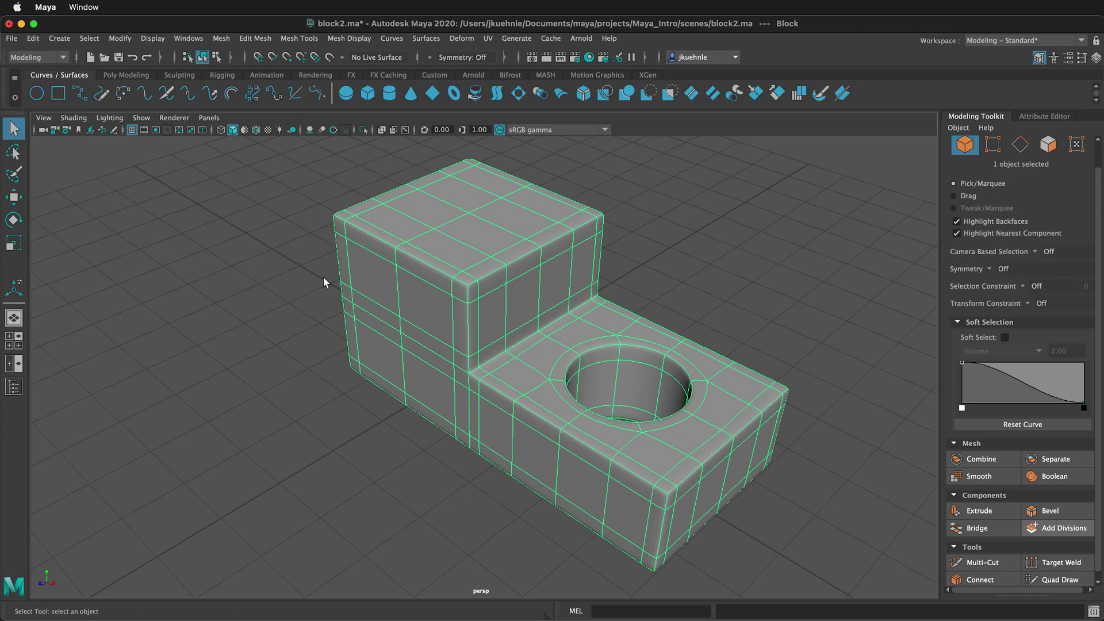
{"action": "left_click", "coordinate": [319, 95]}
{"action": "key", "text": "space"}
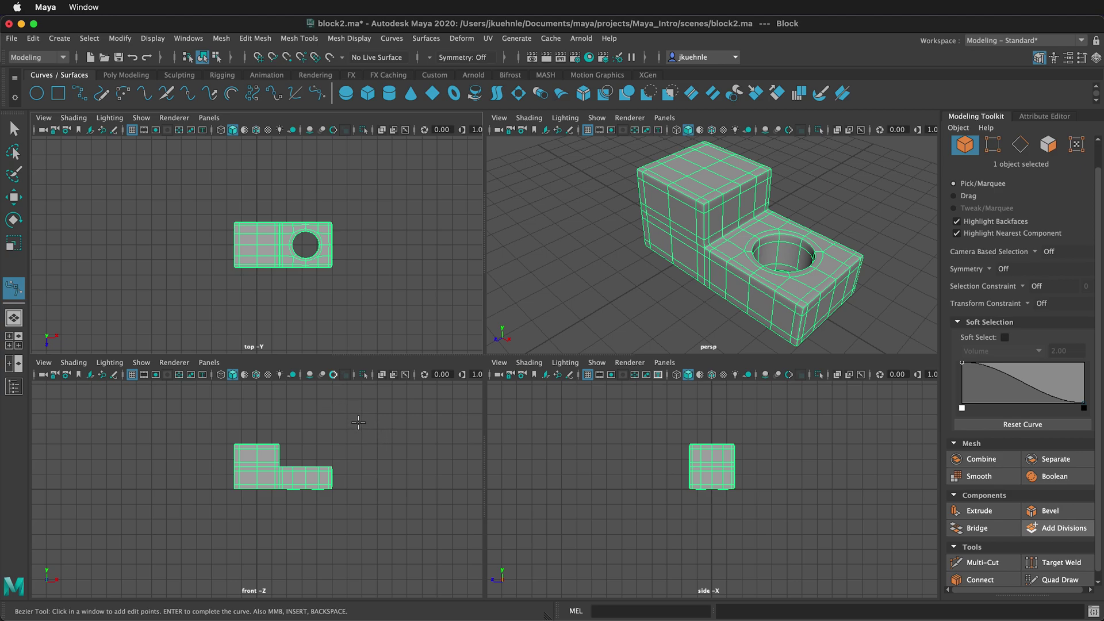
{"action": "key", "text": "space"}
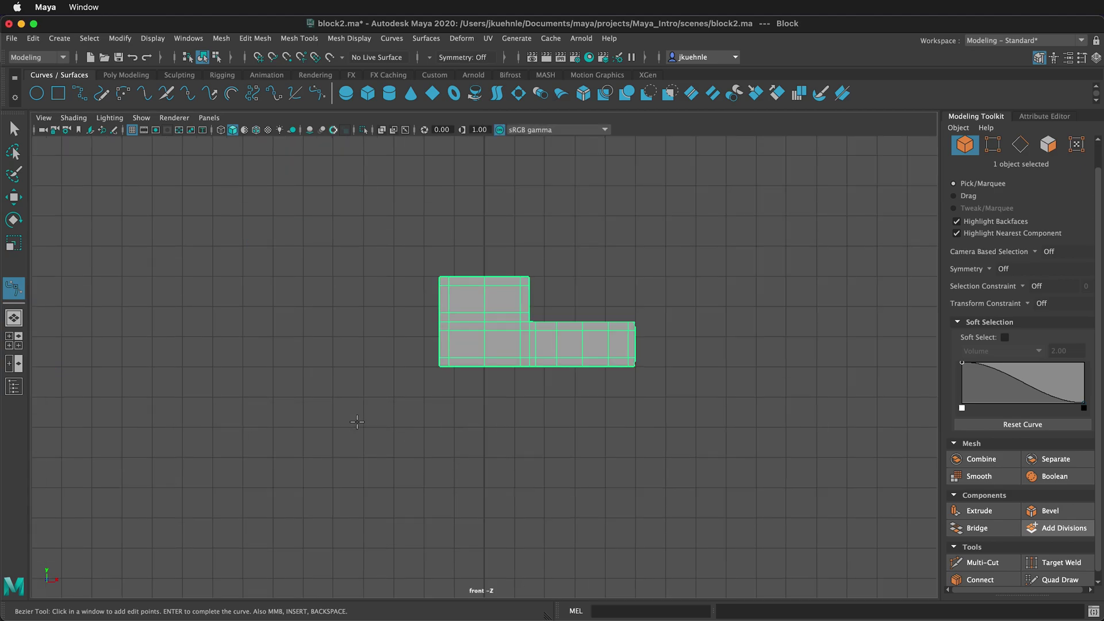
Step: Place grid-snapped floor points from right of the block to its left, pulling out tangent handles
{"action": "key", "text": "x"}
{"action": "left_click", "coordinate": [786, 367]}
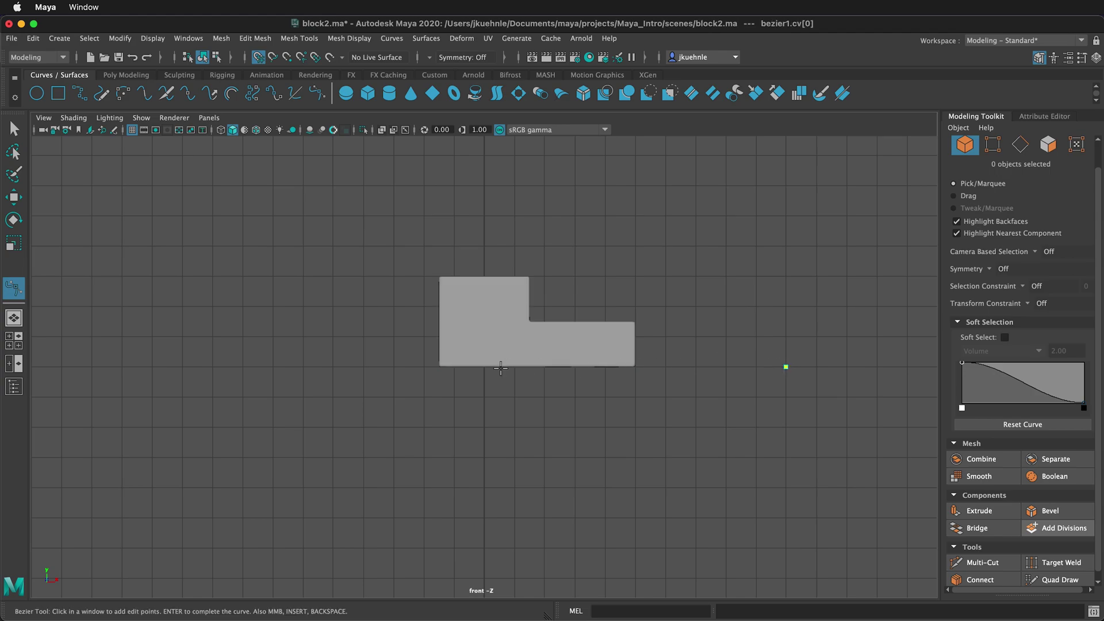
{"action": "left_click", "coordinate": [334, 367]}
{"action": "left_click_drag", "start_coordinate": [334, 367], "coordinate": [272, 366]}
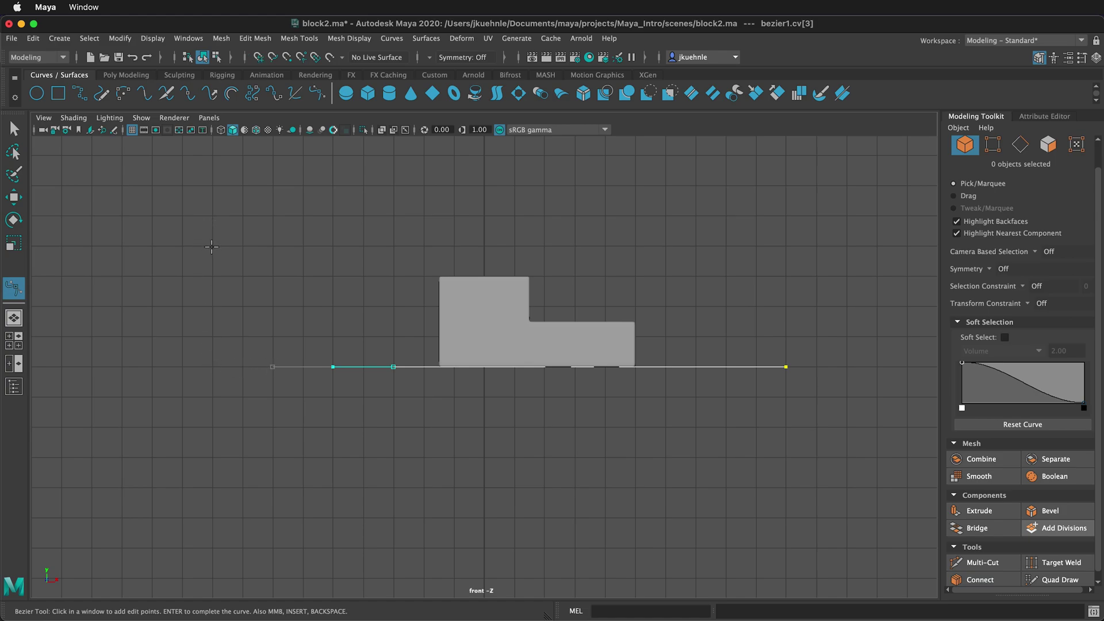
Step: Bend the curve upward at a corner into a tall vertical section and complete bezier1
{"action": "key", "text": "x"}
{"action": "left_click_drag", "start_coordinate": [213, 245], "coordinate": [214, 190]}
{"action": "middle_click_drag", "start_coordinate": [295, 266], "coordinate": [378, 460], "text": "alt"}
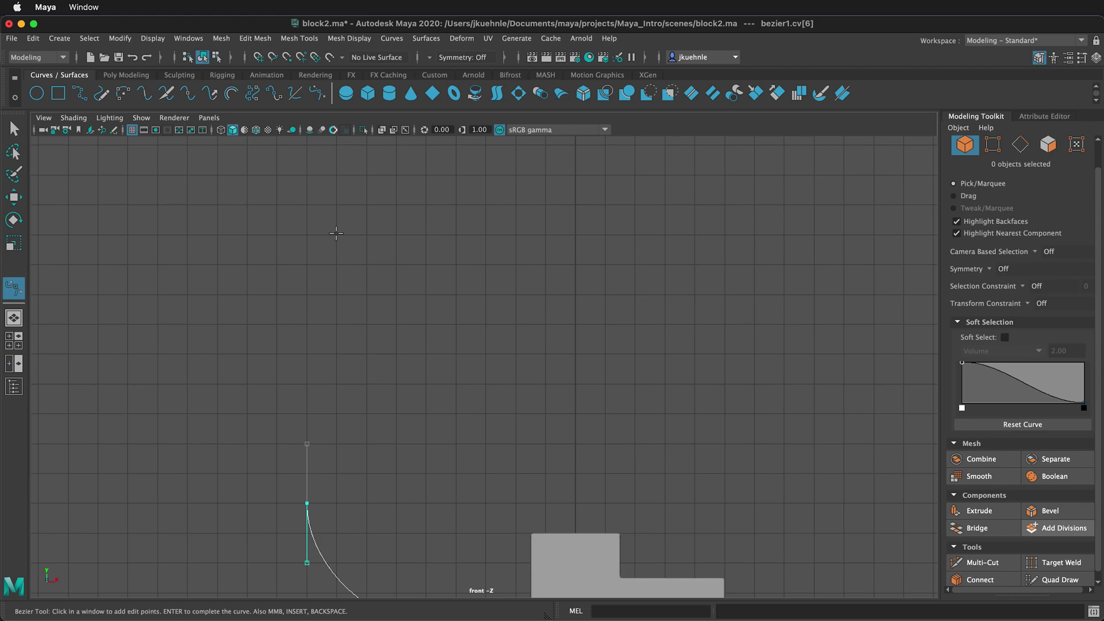
{"action": "key", "text": "x"}
{"action": "left_click", "coordinate": [307, 235]}
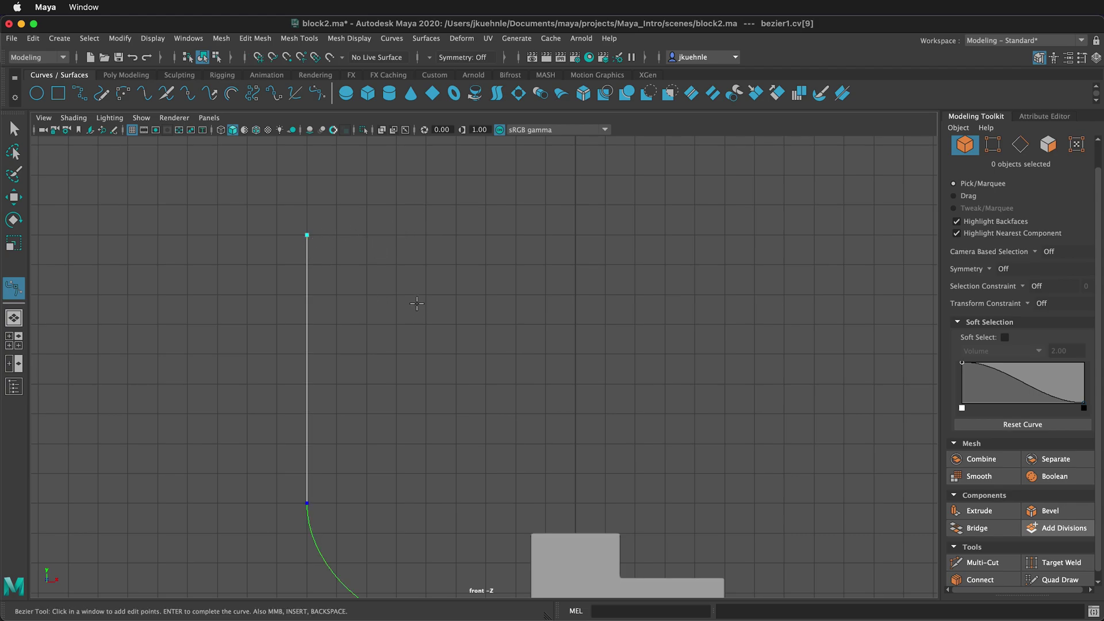
{"action": "key", "text": "space"}
{"action": "key", "text": "q"}
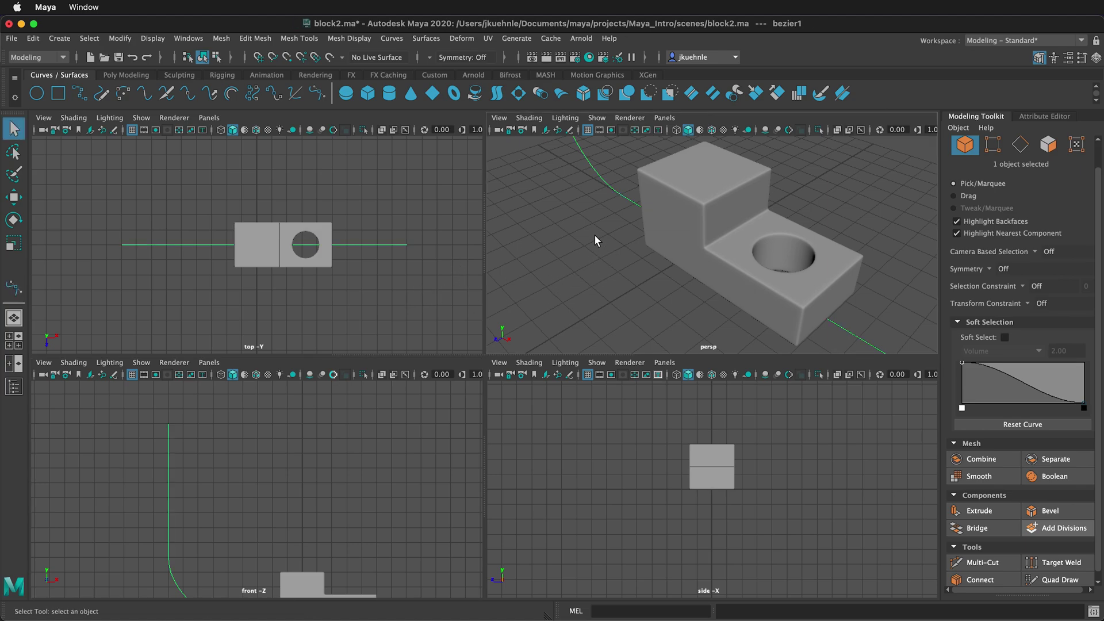
Step: Set bezier1's Translate Z to 25 in the Attribute Editor
{"action": "key", "text": "space"}
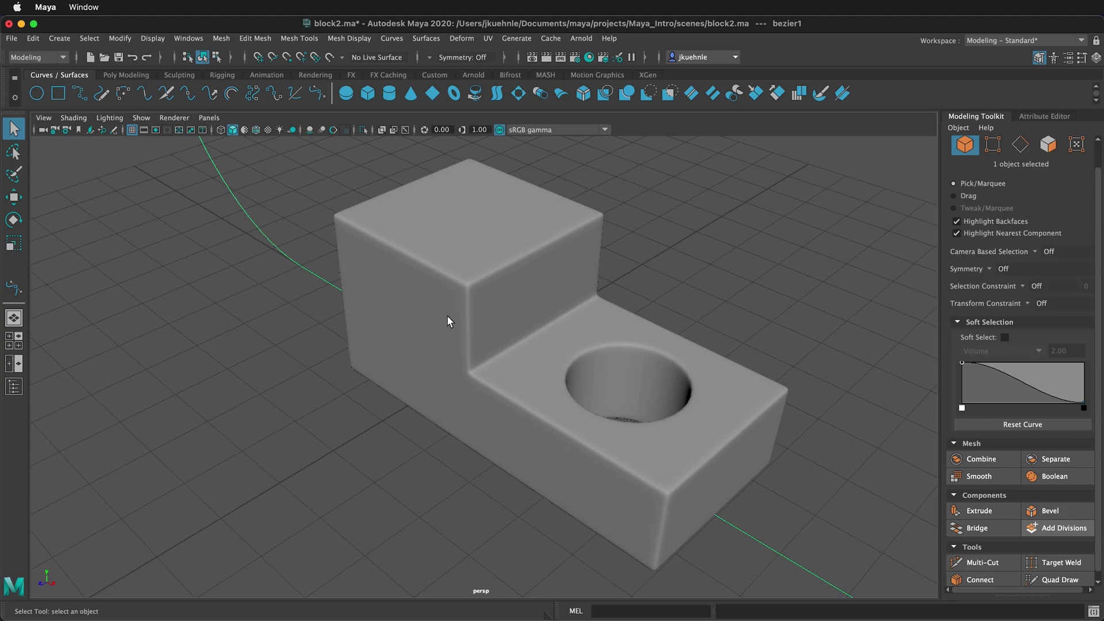
{"action": "key", "text": "a"}
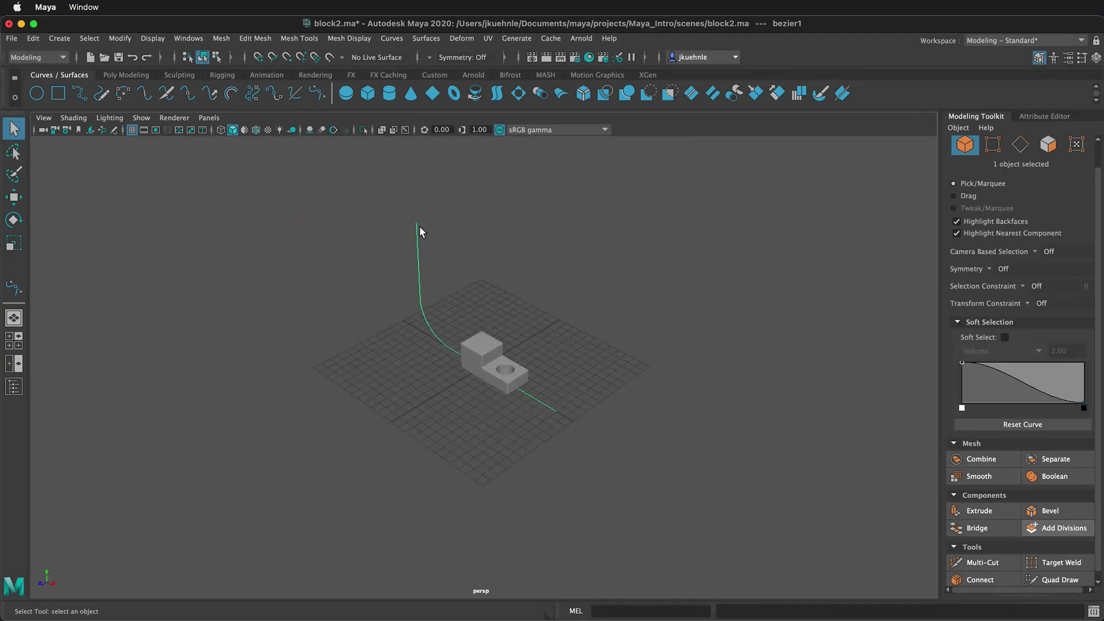
{"action": "key", "text": "ctrl+a"}
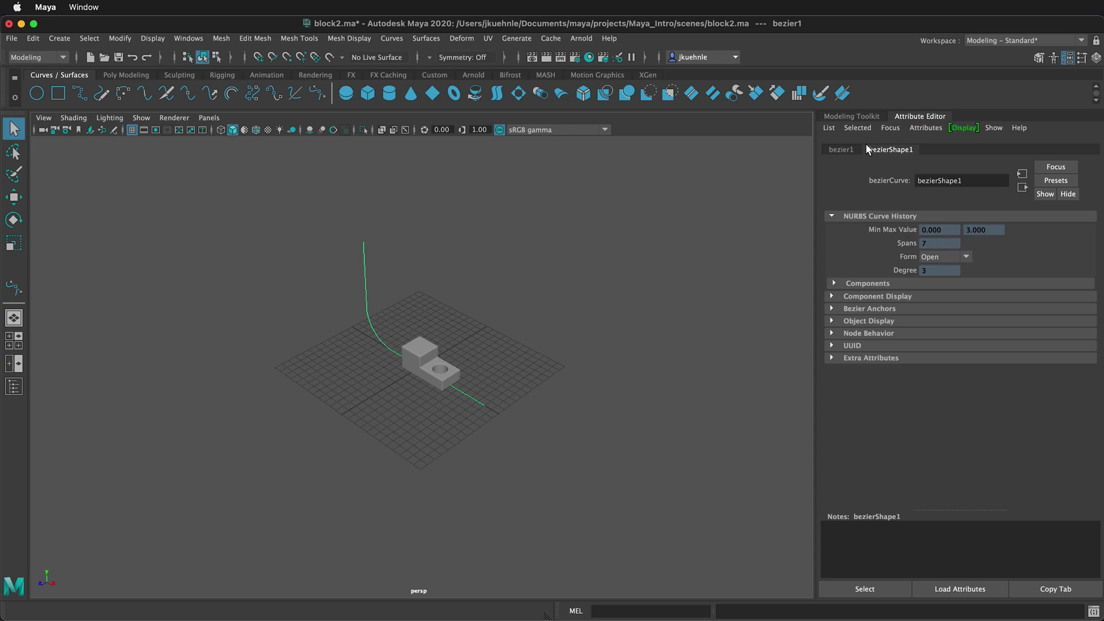
{"action": "left_click", "coordinate": [842, 149]}
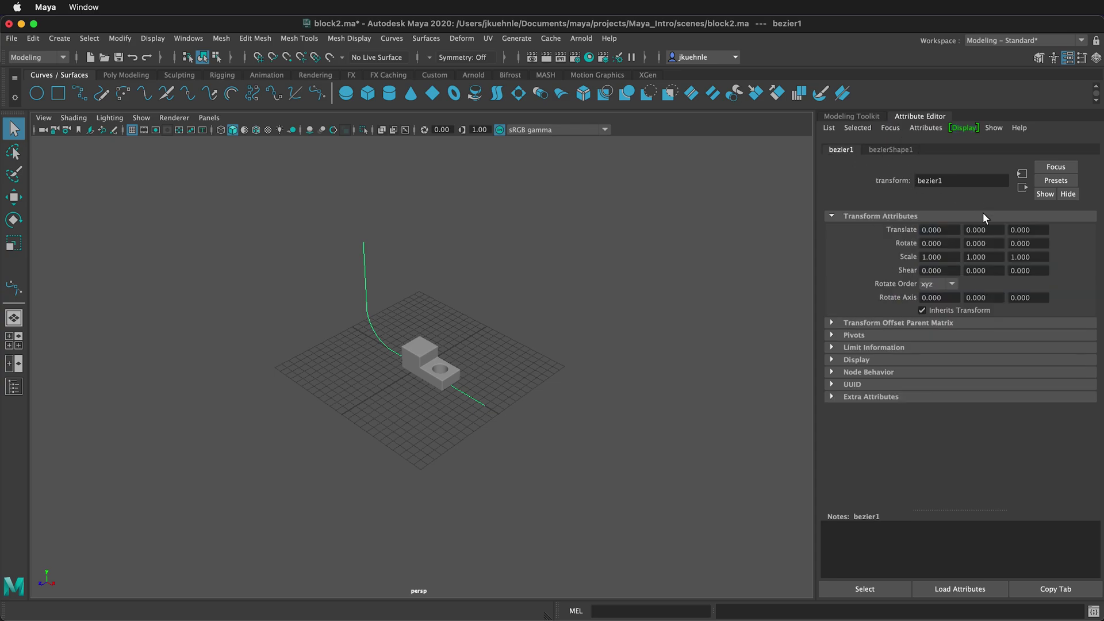
{"action": "left_click", "coordinate": [1029, 230]}
{"action": "type", "text": "25"}
{"action": "key", "text": "Return"}
Step: Duplicate the curve, set the copy's Translate Z to -25, and reselect bezier1
{"action": "key", "text": "super+d"}
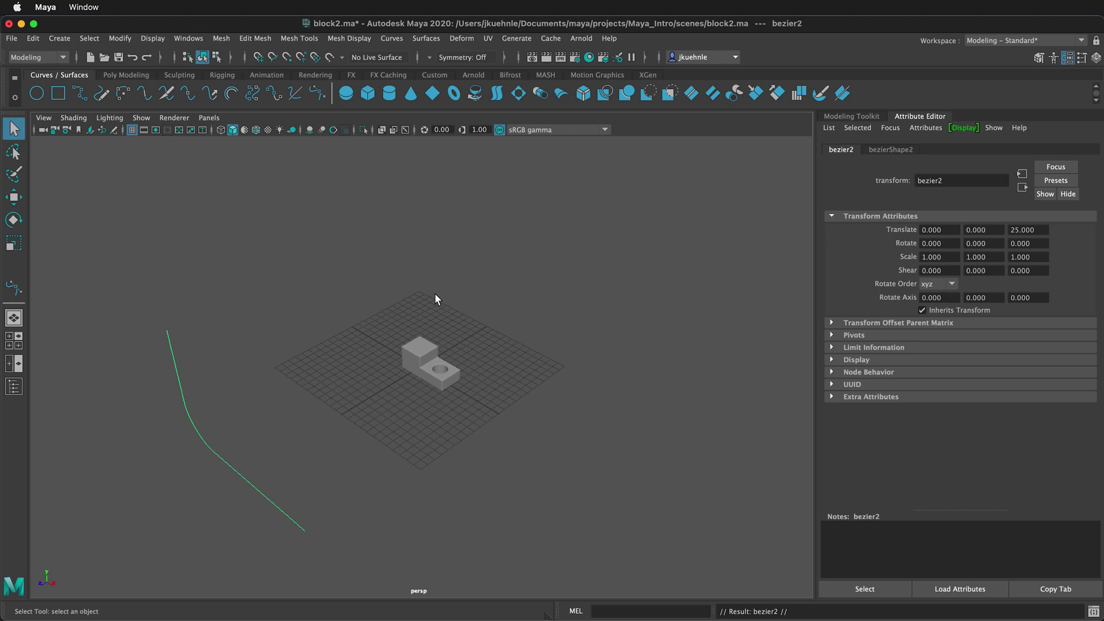
{"action": "left_click", "coordinate": [1008, 230]}
{"action": "type", "text": "-"}
{"action": "key", "text": "Return"}
{"action": "left_click", "coordinate": [385, 281]}
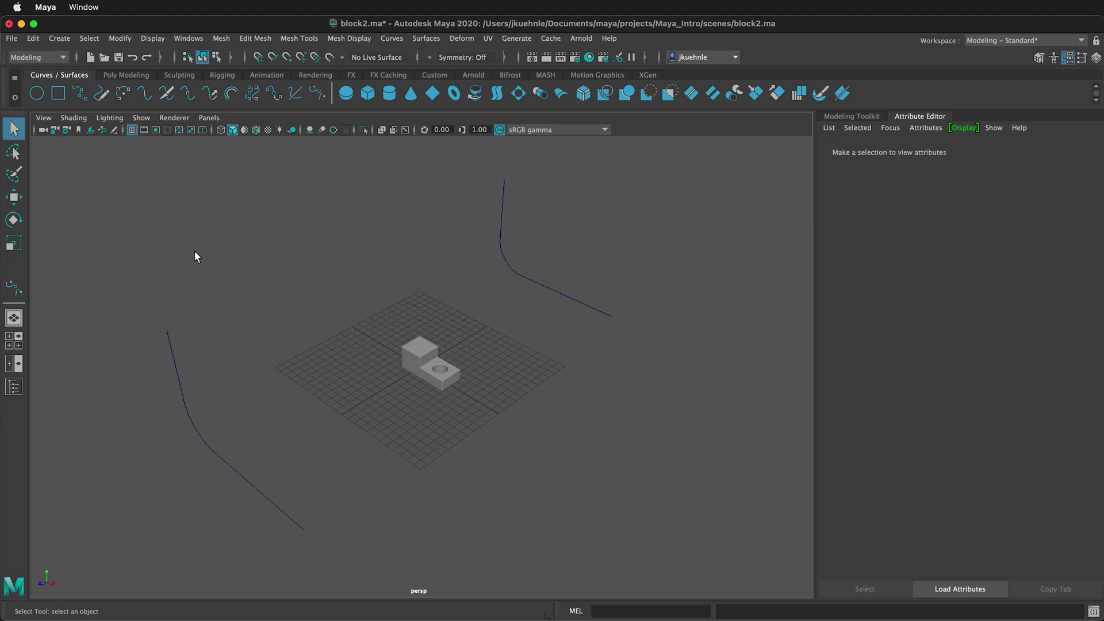
{"action": "left_click", "coordinate": [171, 351]}
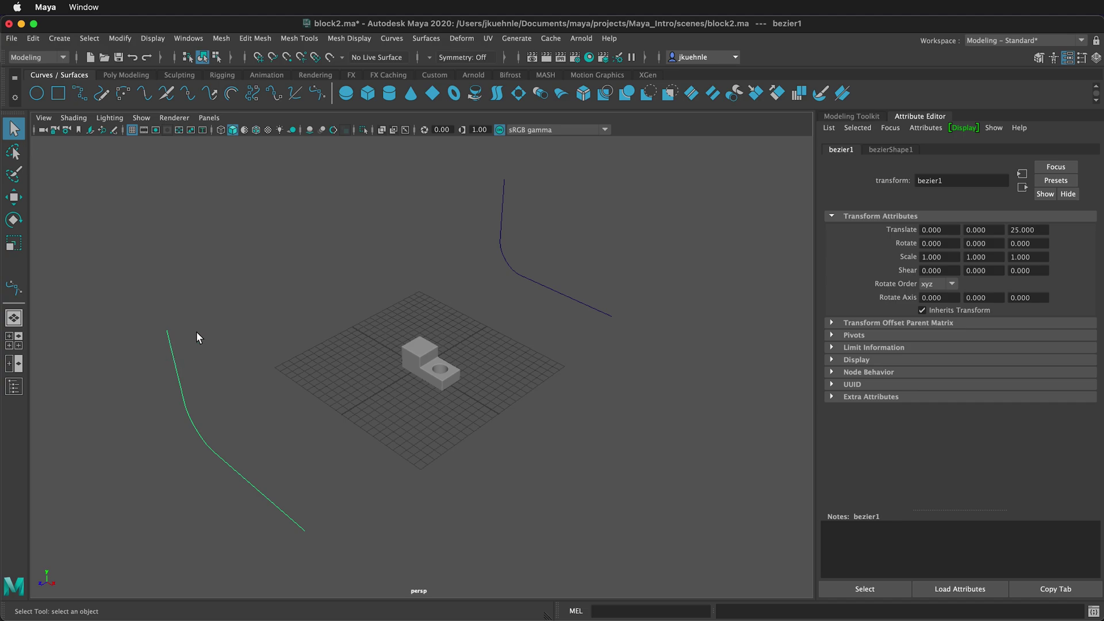
Step: Loft a polygon surface between the two selected profile curves
{"action": "left_click", "coordinate": [500, 230], "text": "shift"}
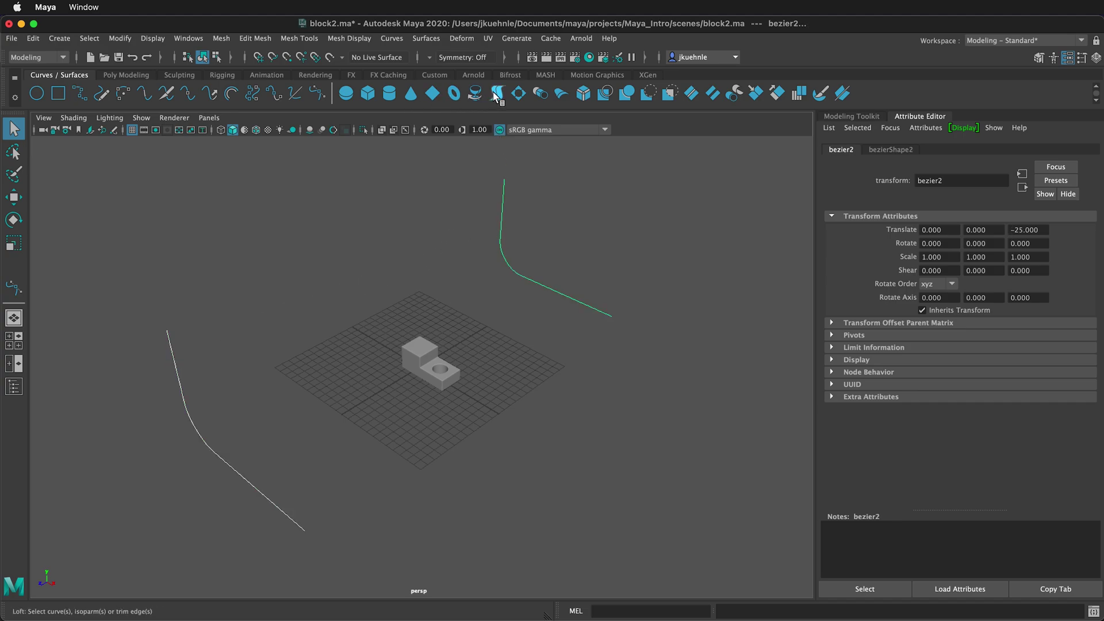
{"action": "left_click", "coordinate": [426, 36]}
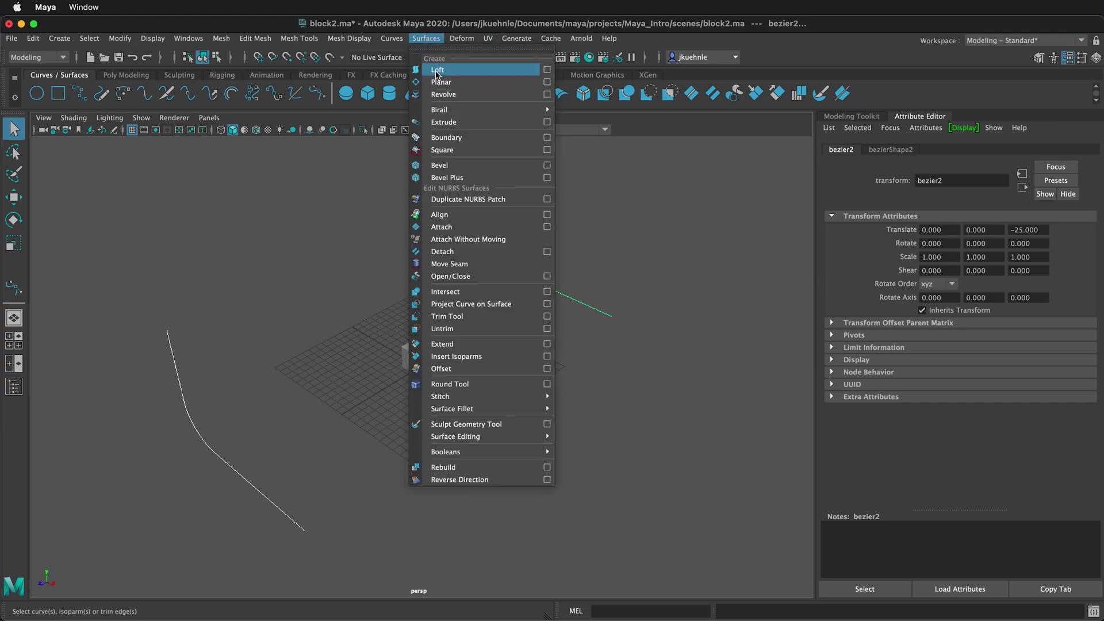
{"action": "left_click", "coordinate": [546, 70]}
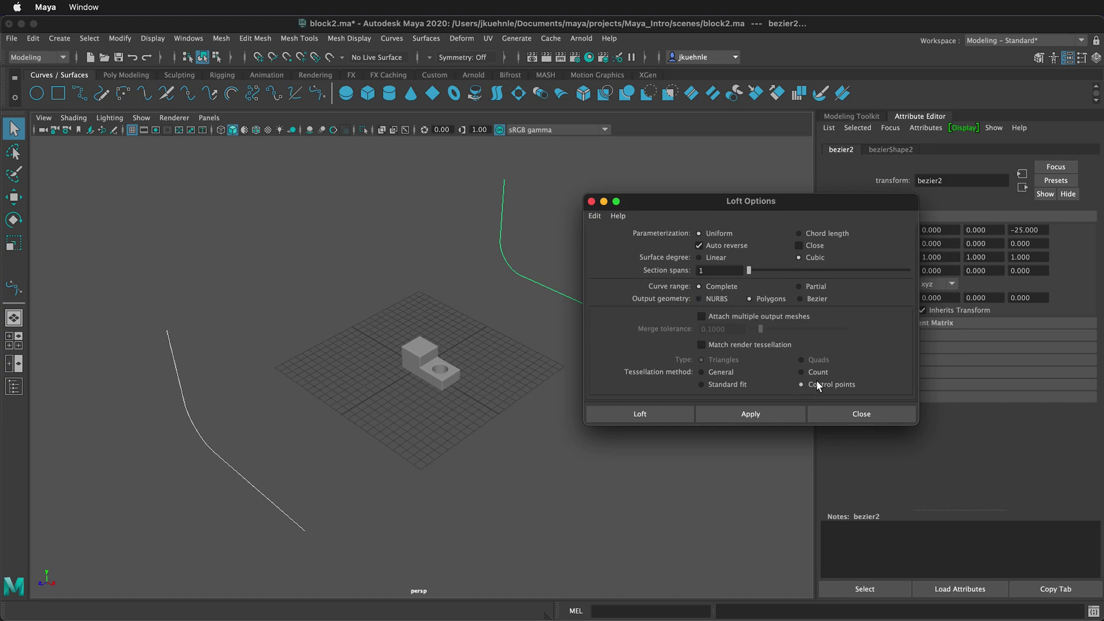
{"action": "left_click", "coordinate": [640, 415]}
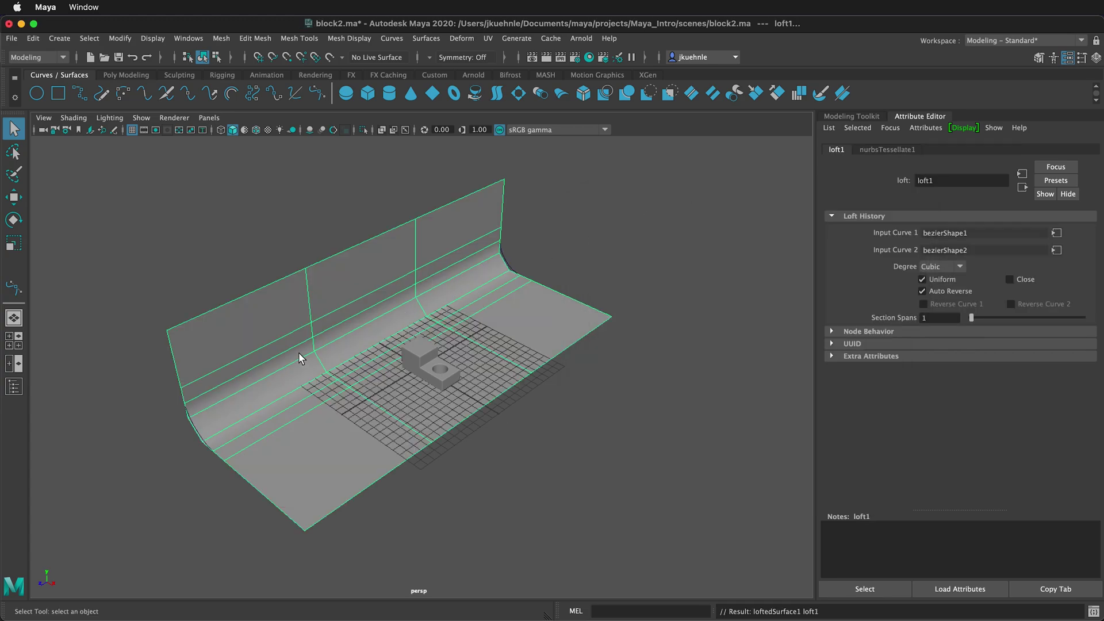
Step: Smooth the lofted backdrop mesh twice with the Modeling Toolkit
{"action": "left_click", "coordinate": [129, 75]}
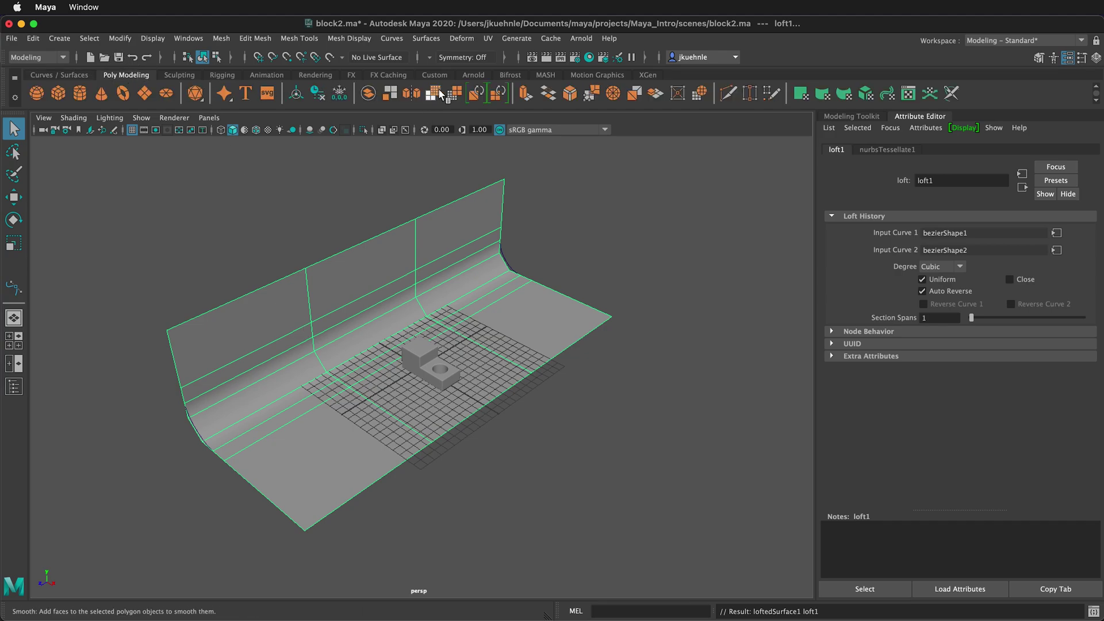
{"action": "left_click", "coordinate": [869, 116]}
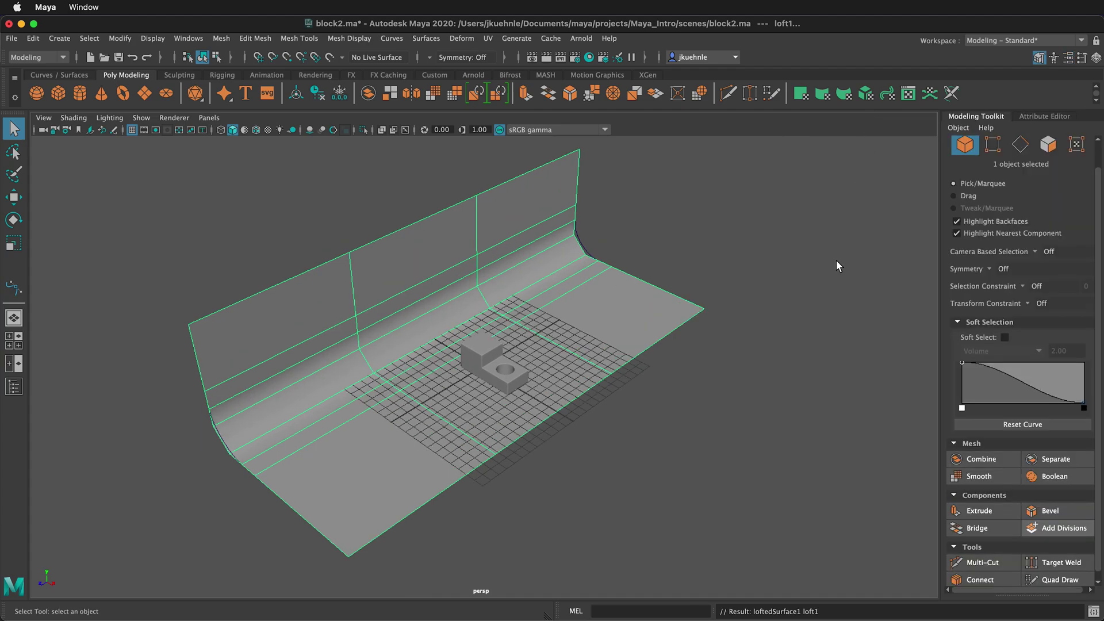
{"action": "left_click", "coordinate": [976, 477]}
{"action": "left_click", "coordinate": [976, 476]}
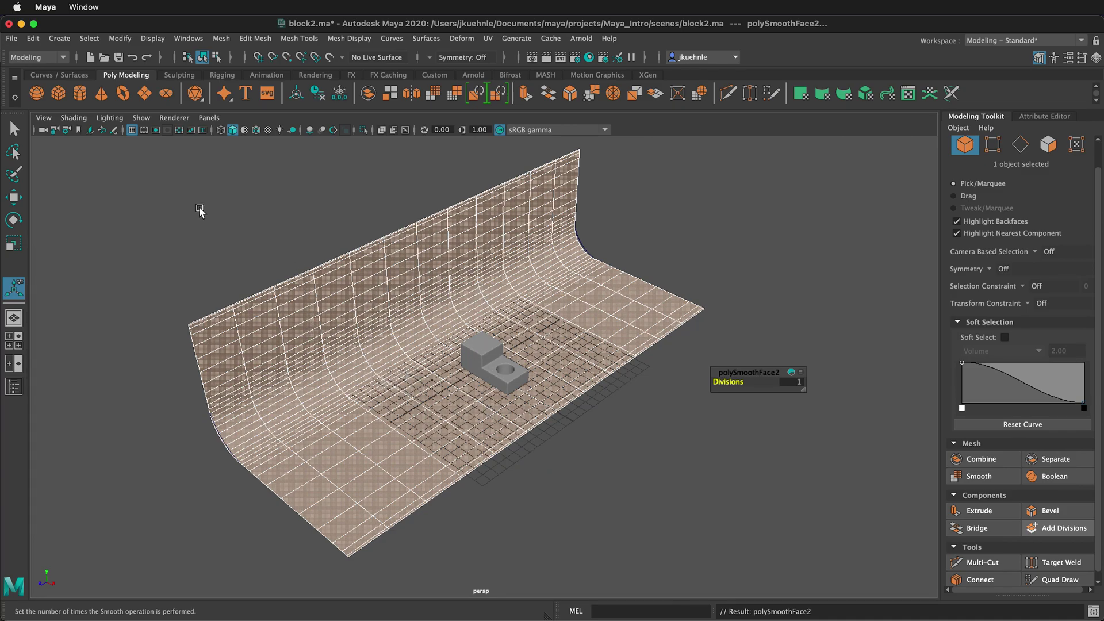
Step: Delete bezier1 and bezier2 in the Outliner and hide the floor grid
{"action": "left_click", "coordinate": [14, 387]}
{"action": "left_click", "coordinate": [69, 219]}
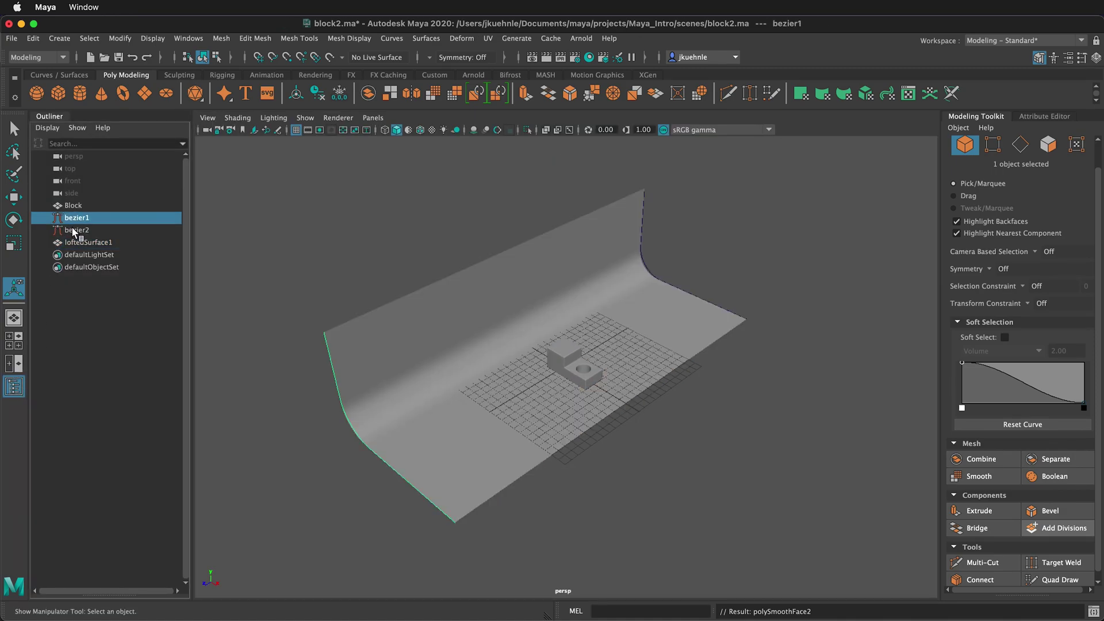
{"action": "key", "text": "Delete"}
{"action": "left_click", "coordinate": [86, 221]}
{"action": "key", "text": "Delete"}
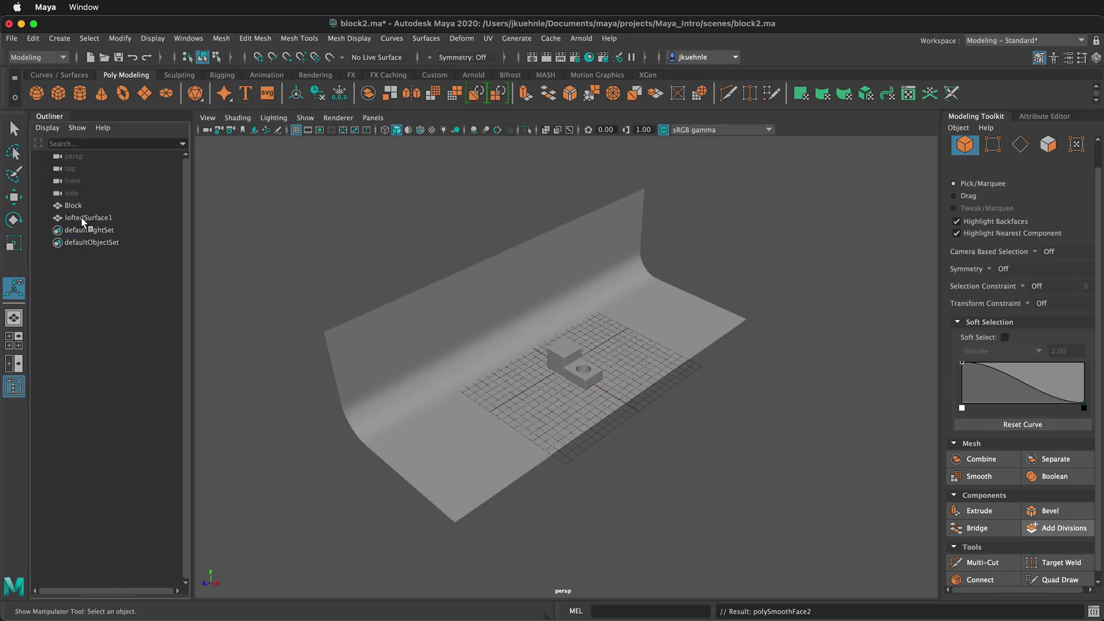
{"action": "left_click", "coordinate": [296, 131]}
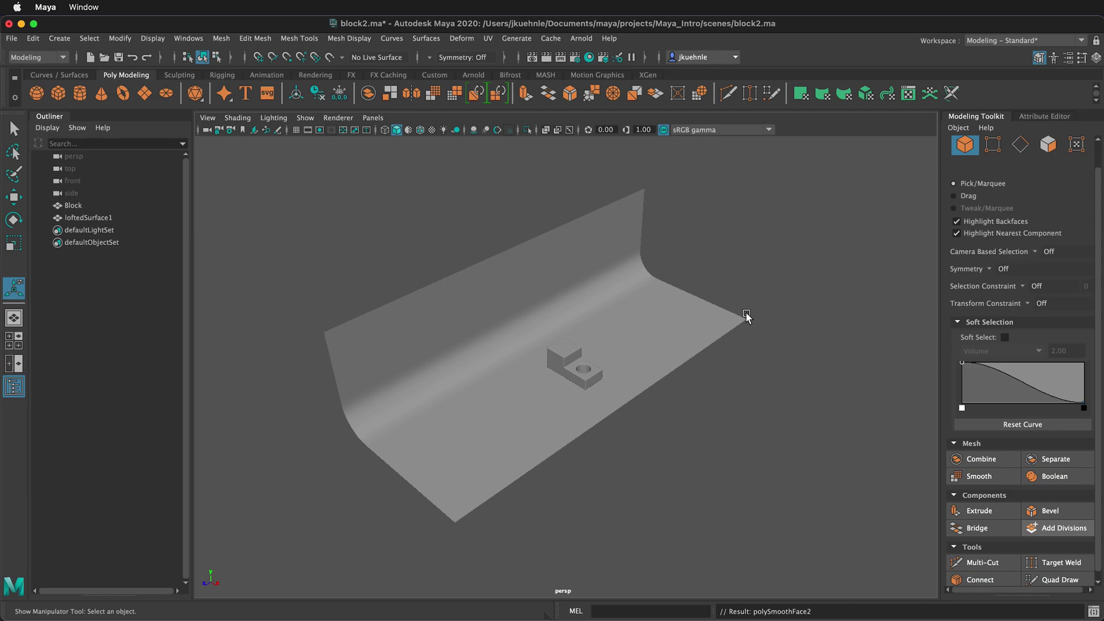
Step: Scale loftedSurface1 to about 2.300, 2.839, 2.221
{"action": "key", "text": "q"}
{"action": "left_click", "coordinate": [686, 311]}
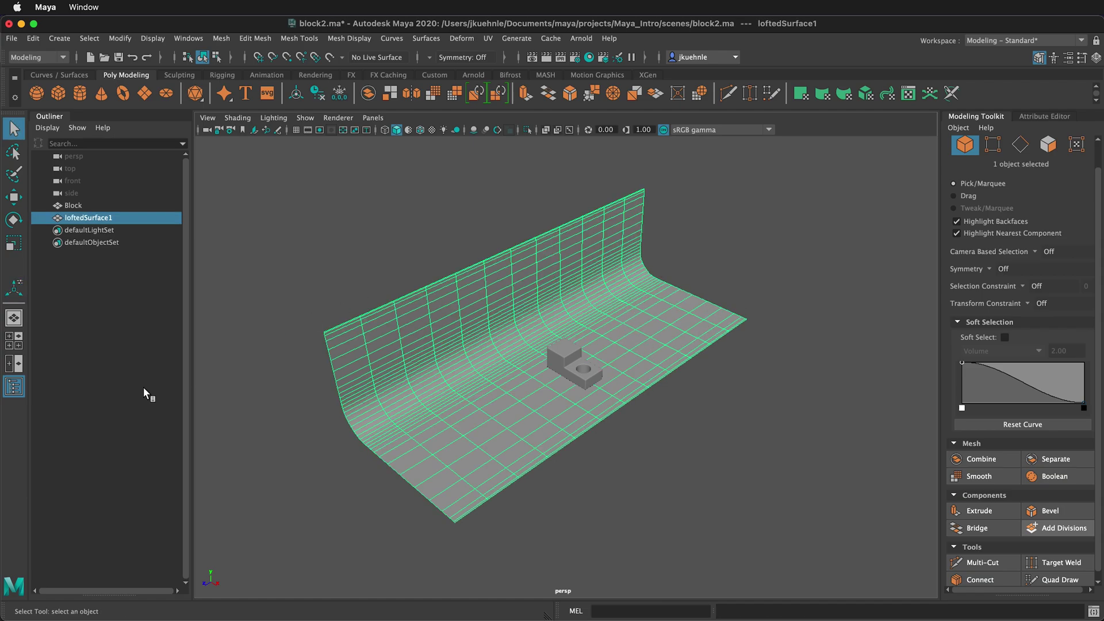
{"action": "left_click", "coordinate": [14, 388]}
{"action": "key", "text": "r"}
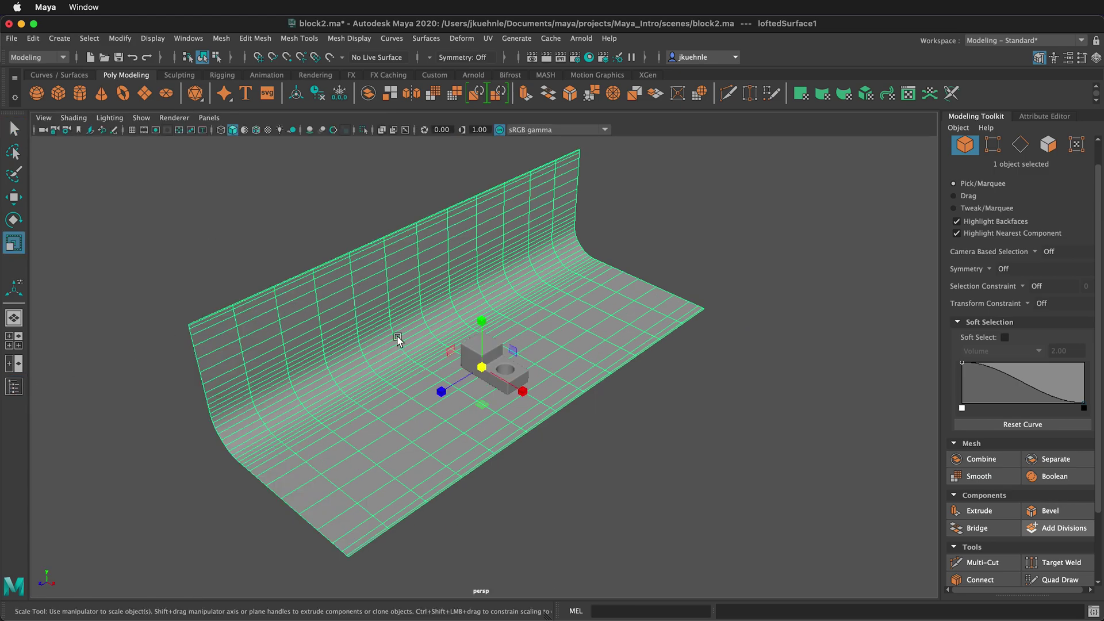
{"action": "left_click_drag", "start_coordinate": [505, 381], "coordinate": [564, 424]}
{"action": "left_click_drag", "start_coordinate": [482, 321], "coordinate": [488, 229]}
{"action": "left_click_drag", "start_coordinate": [461, 384], "coordinate": [391, 421]}
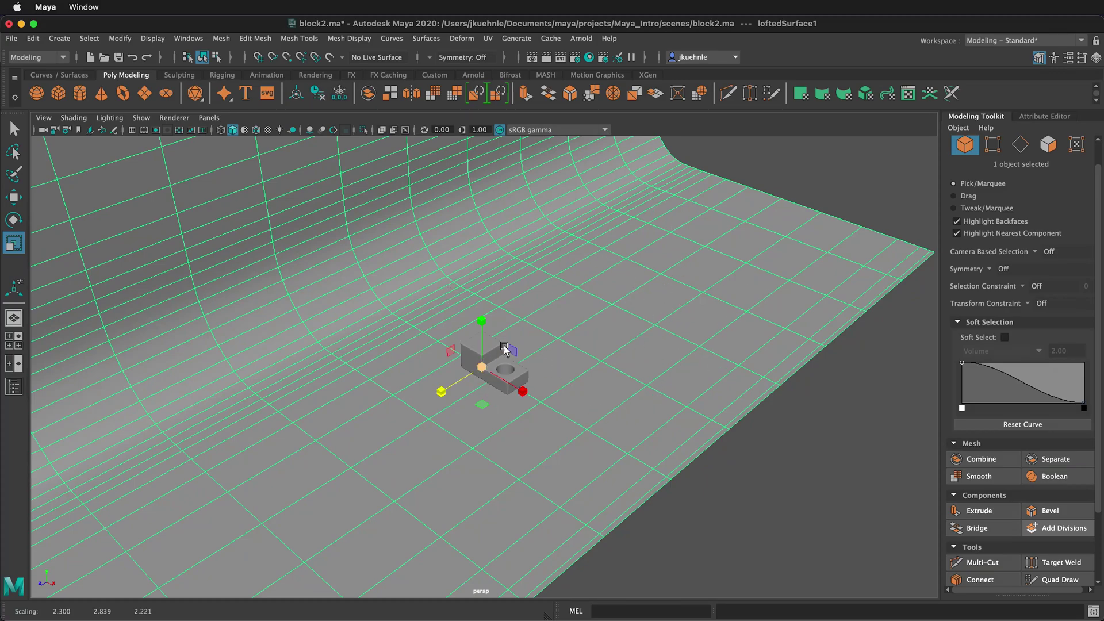
Step: Assign a new Blinn material, blinn1, to the backdrop surface
{"action": "key", "text": "q"}
{"action": "right_click", "coordinate": [577, 287]}
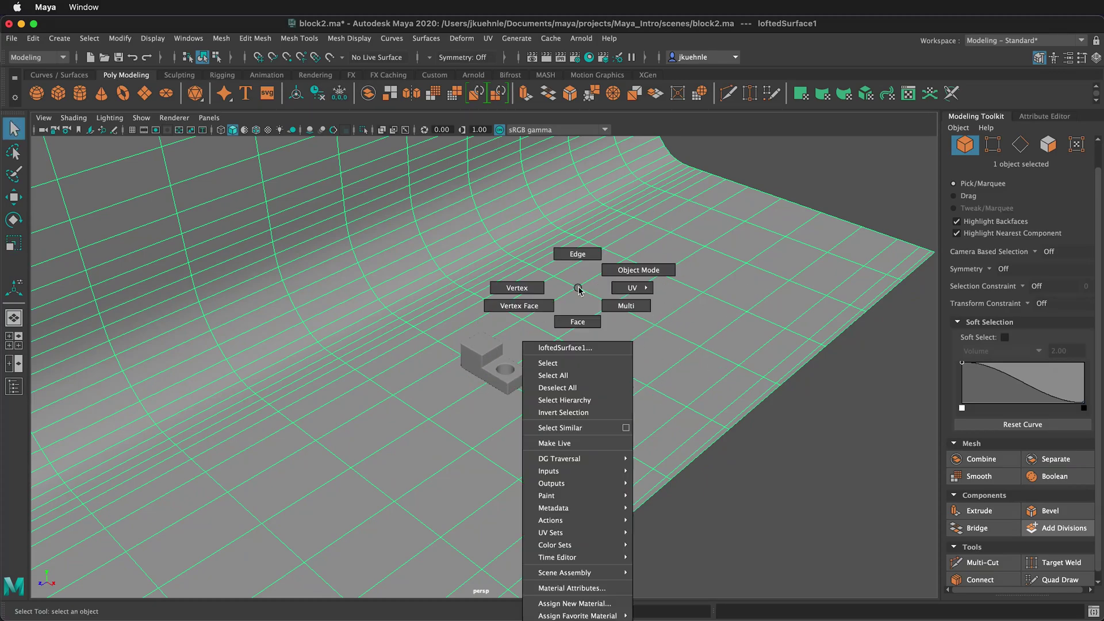
{"action": "left_click", "coordinate": [573, 604]}
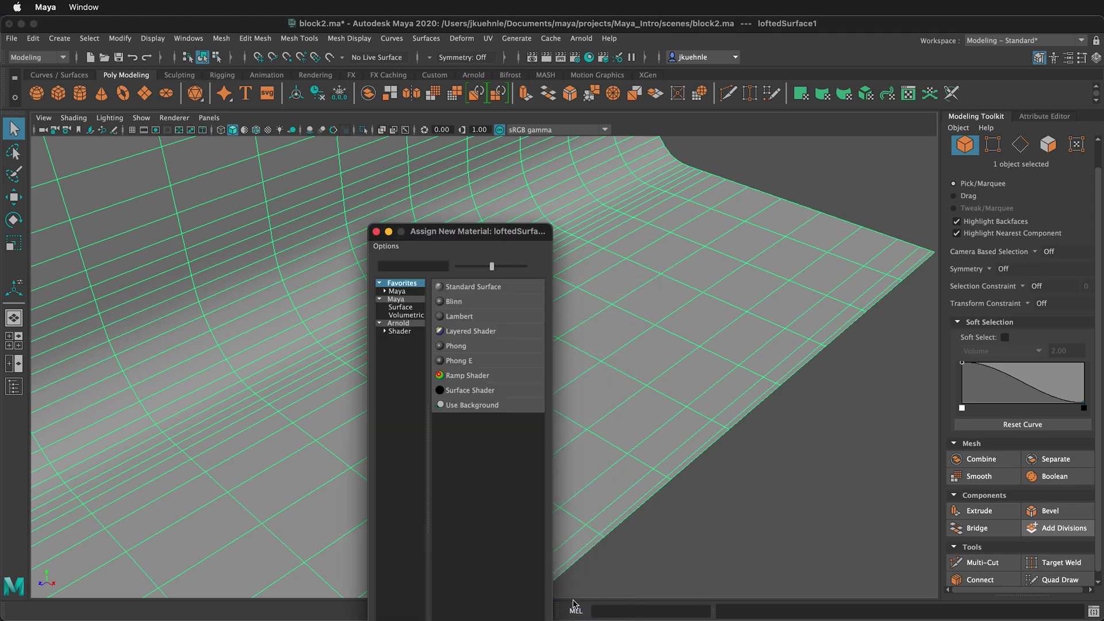
{"action": "left_click", "coordinate": [453, 299]}
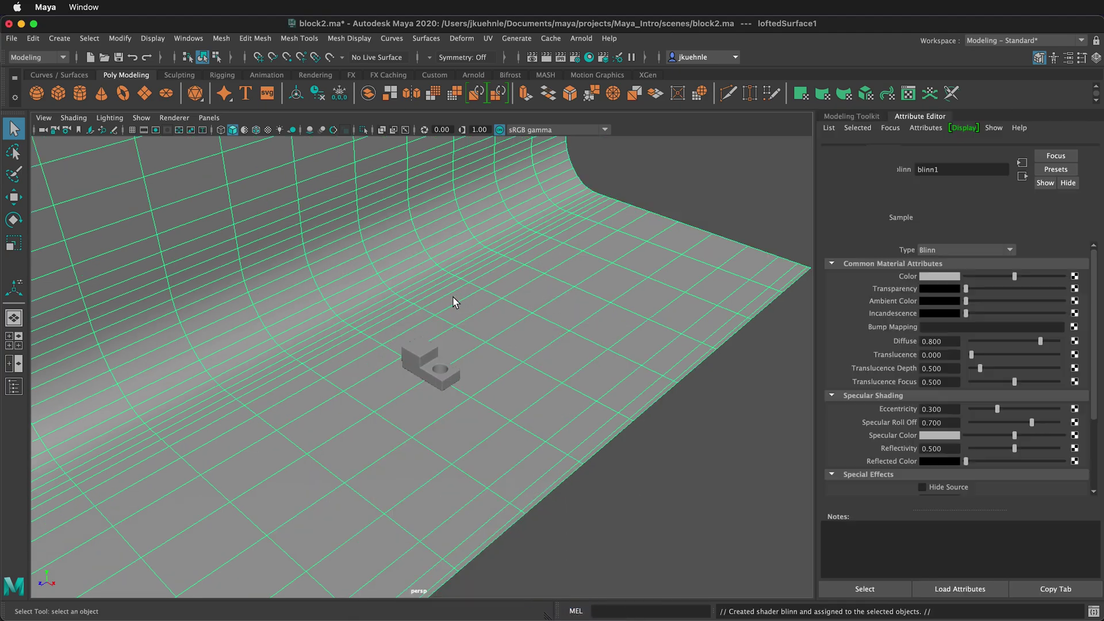
Step: Set blinn1's Specular Color to black, then frame and orbit around the backdrop
{"action": "left_click", "coordinate": [985, 149]}
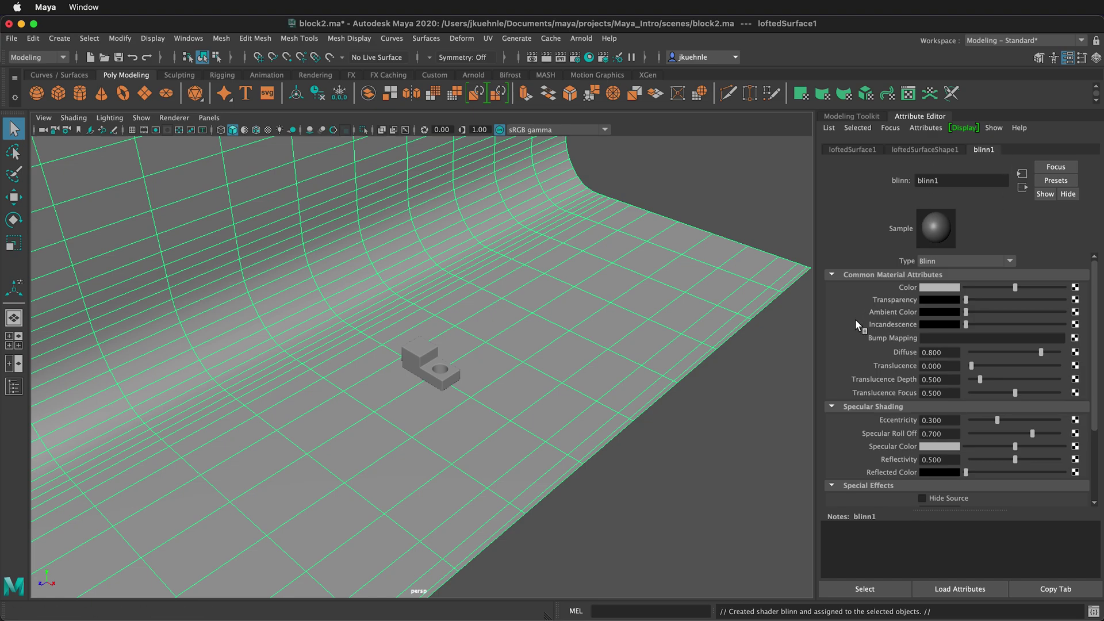
{"action": "scroll", "coordinate": [991, 446], "scroll_direction": "down", "scroll_amount": 2}
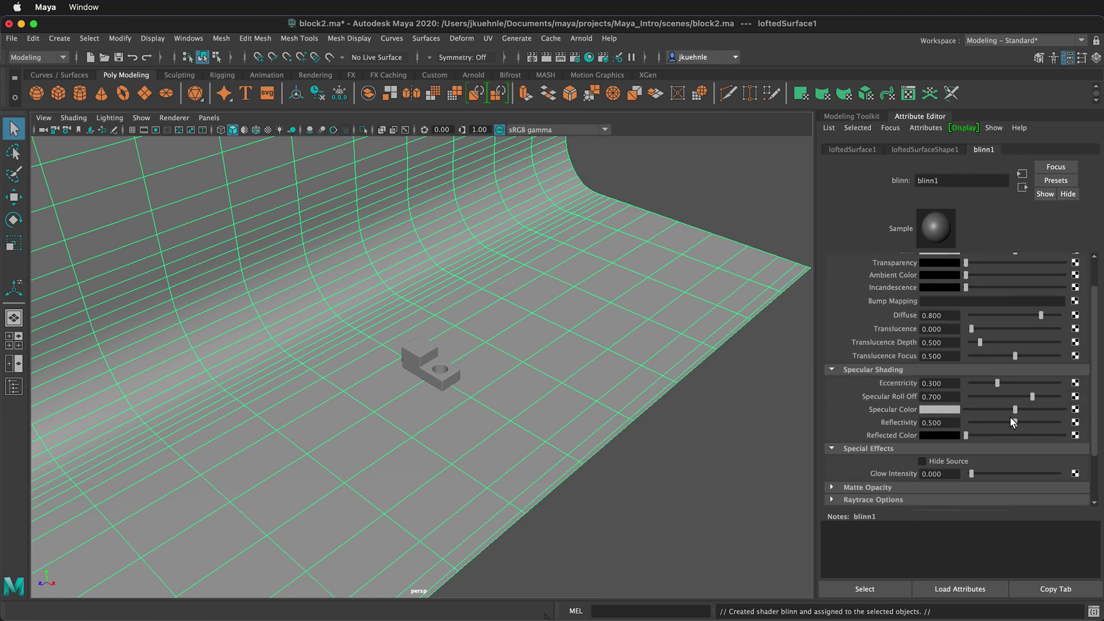
{"action": "left_click_drag", "start_coordinate": [1007, 410], "coordinate": [953, 403]}
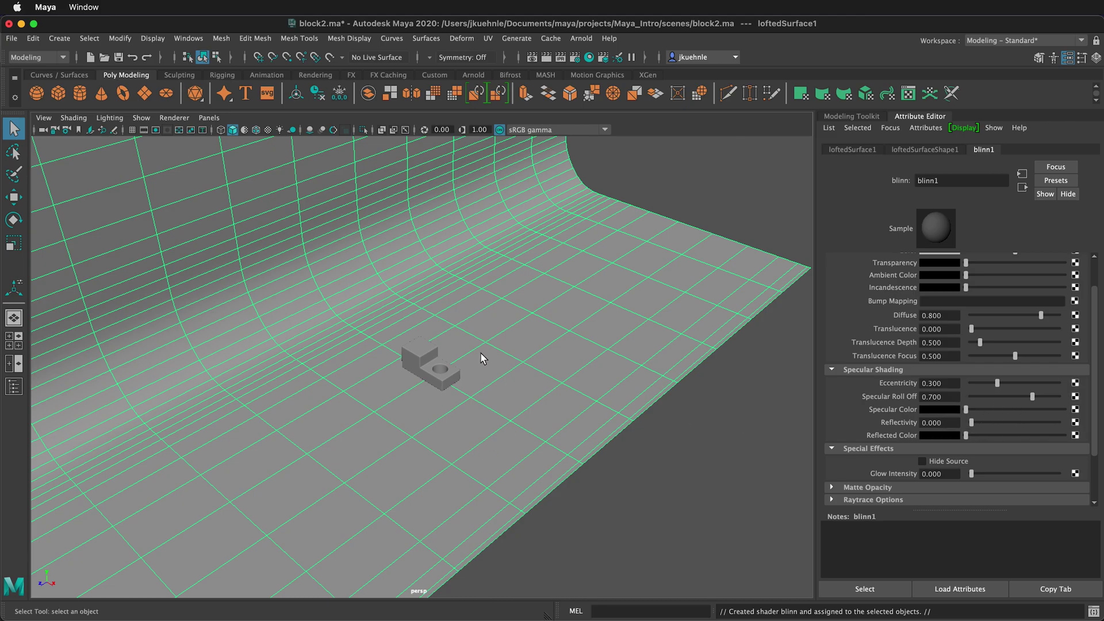
{"action": "key", "text": "f"}
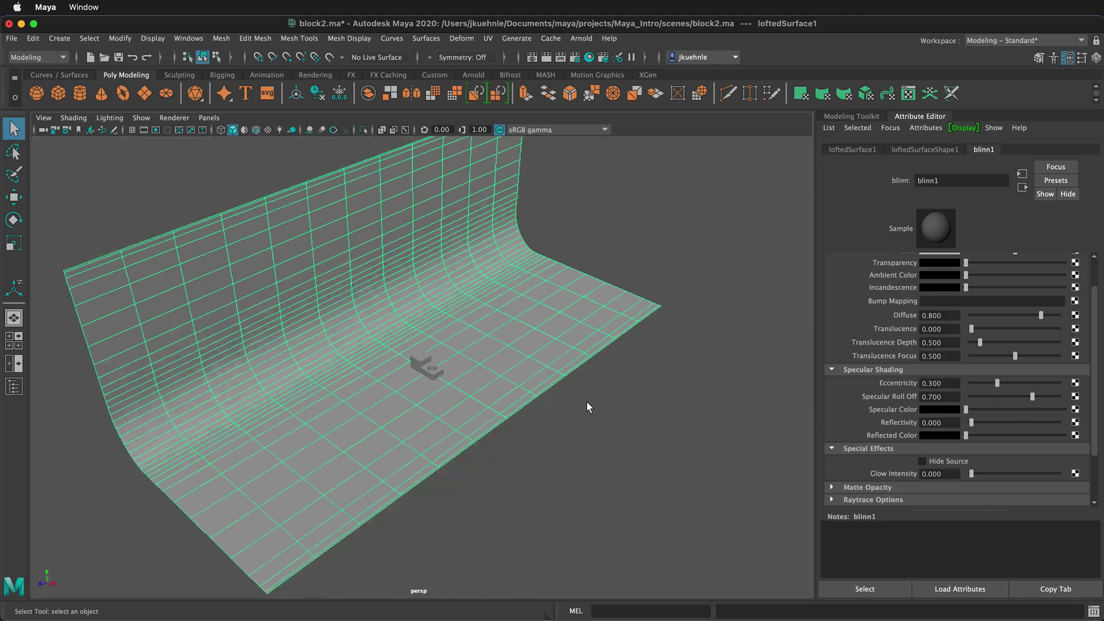
{"action": "left_click_drag", "start_coordinate": [599, 367], "coordinate": [364, 310], "text": "alt"}
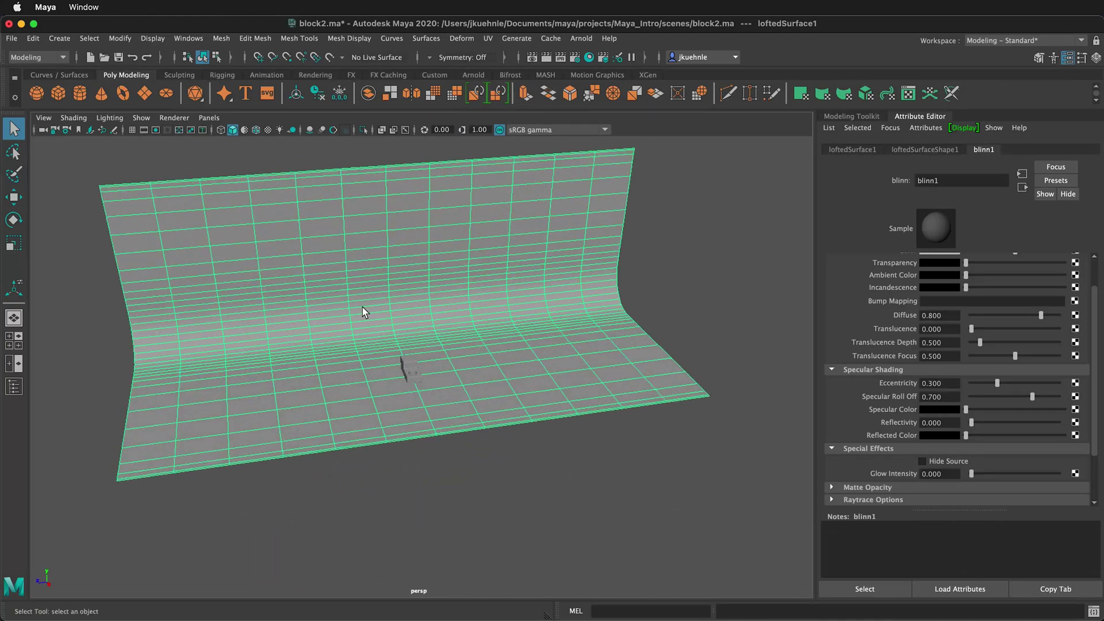
Step: Add a spot light from the Rendering shelf and scale it up uniformly
{"action": "left_click", "coordinate": [313, 75]}
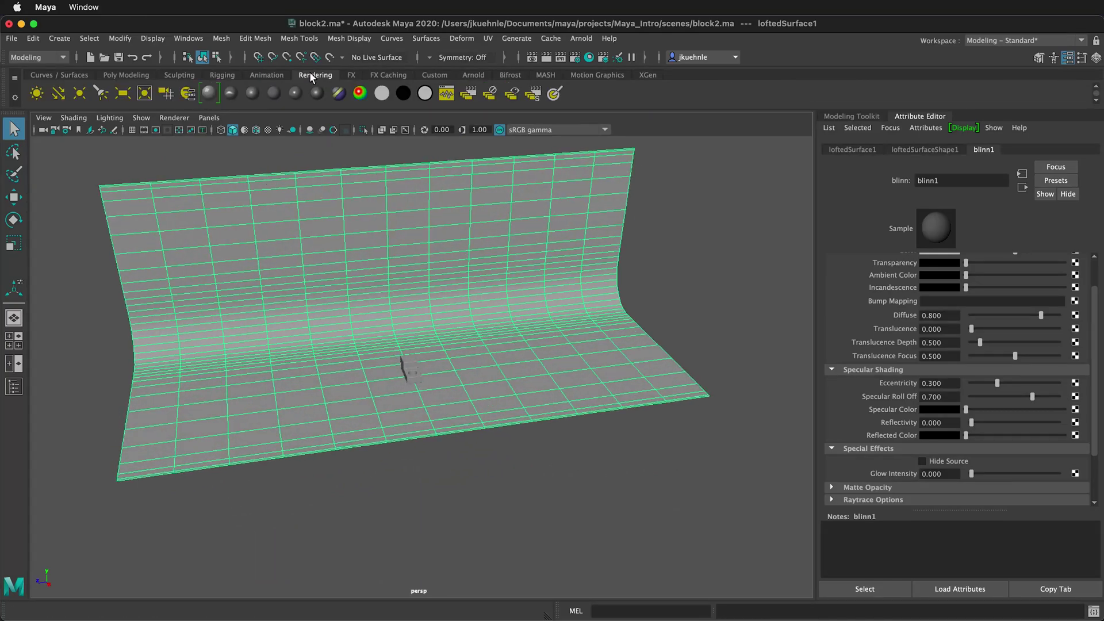
{"action": "left_click", "coordinate": [101, 93]}
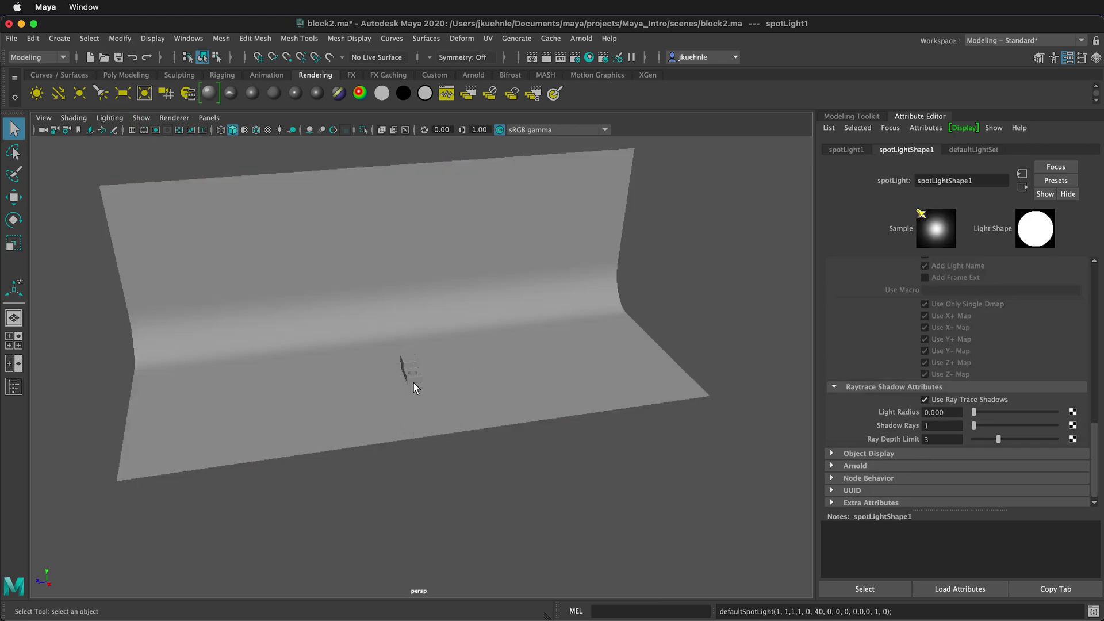
{"action": "key", "text": "r"}
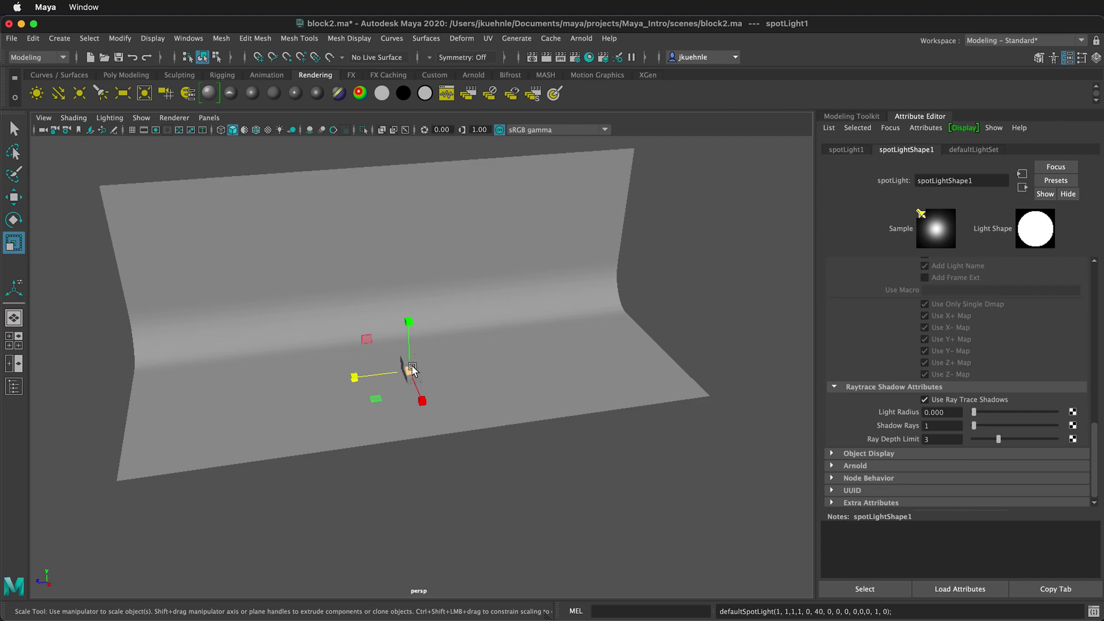
{"action": "left_click_drag", "start_coordinate": [410, 373], "coordinate": [442, 311]}
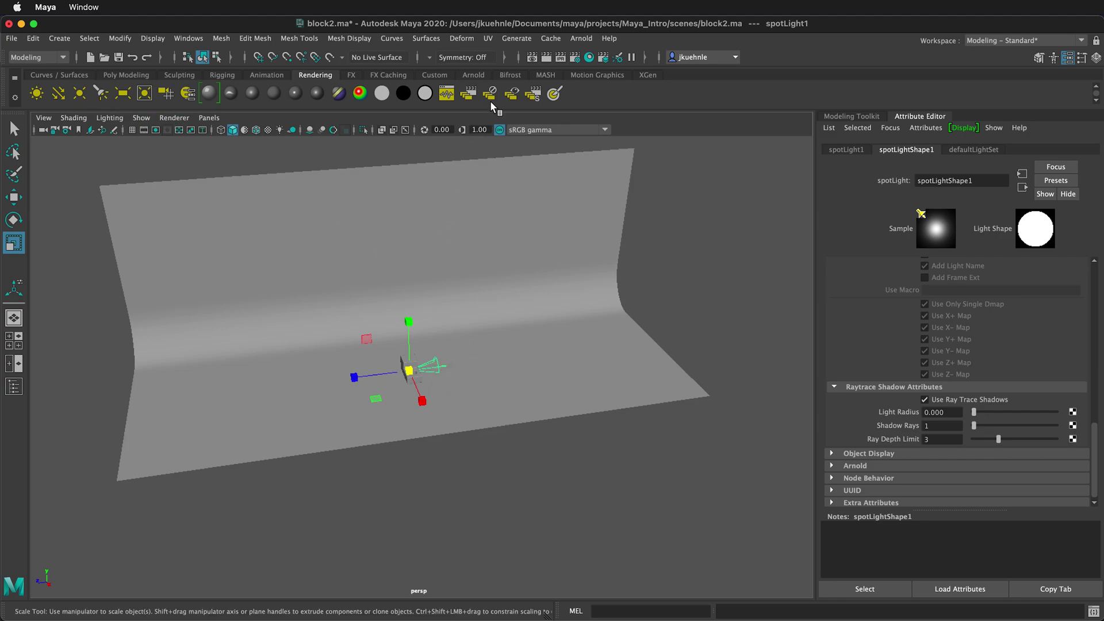
{"action": "left_click", "coordinate": [473, 74]}
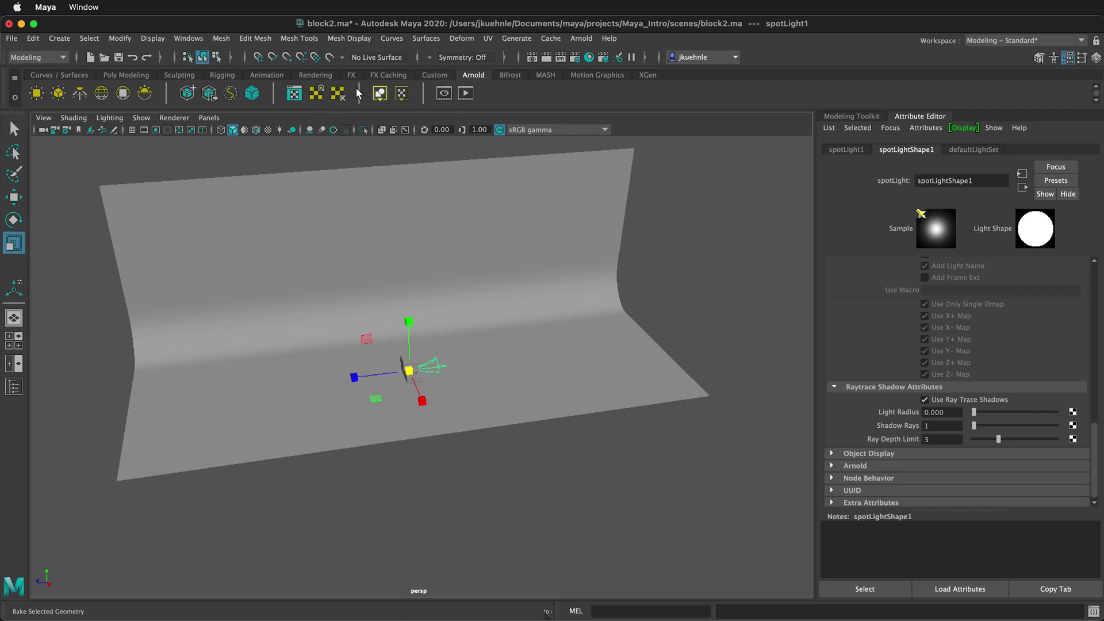
{"action": "left_click", "coordinate": [315, 76]}
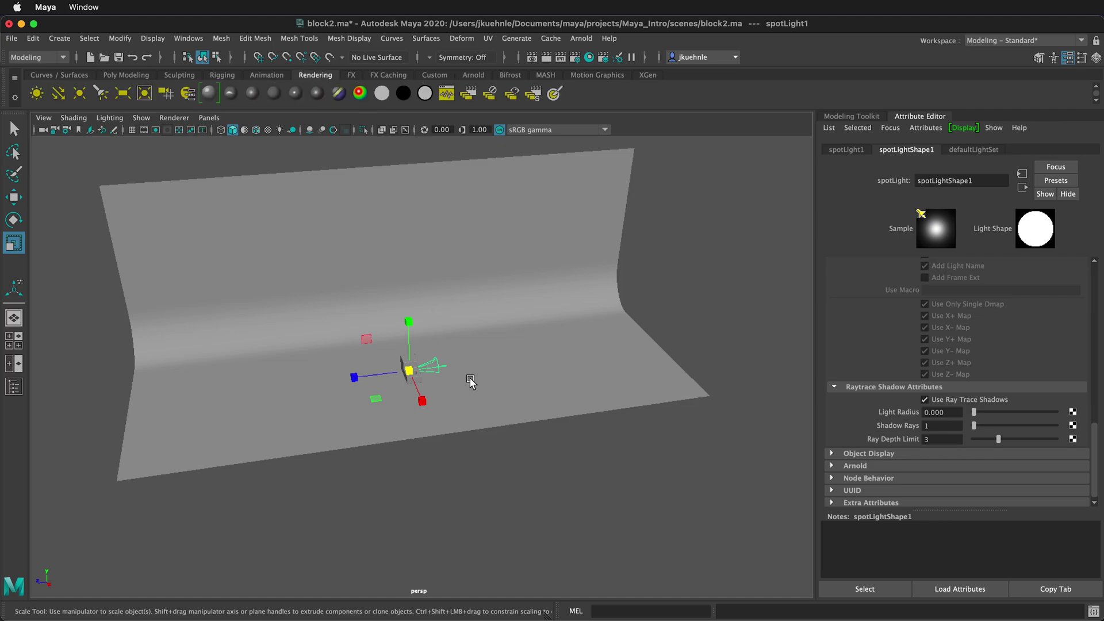
Step: Raise the spot light above the floor and move it toward the viewer
{"action": "key", "text": "w"}
{"action": "left_click_drag", "start_coordinate": [409, 344], "coordinate": [405, 248]}
{"action": "left_click_drag", "start_coordinate": [418, 298], "coordinate": [471, 413]}
{"action": "key", "text": "e"}
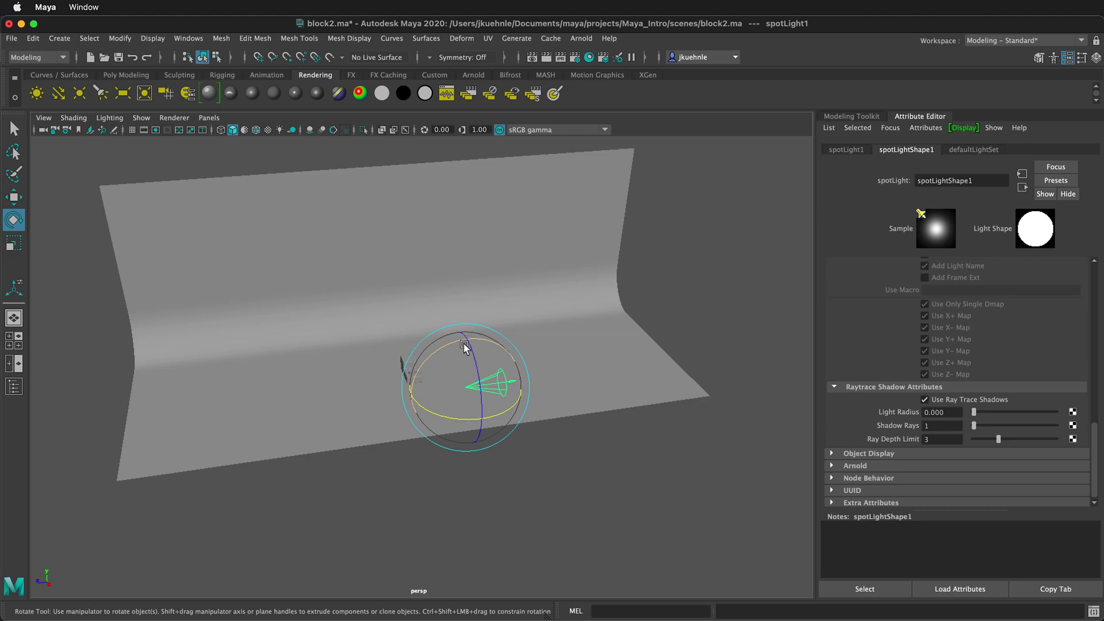
{"action": "key", "text": "w"}
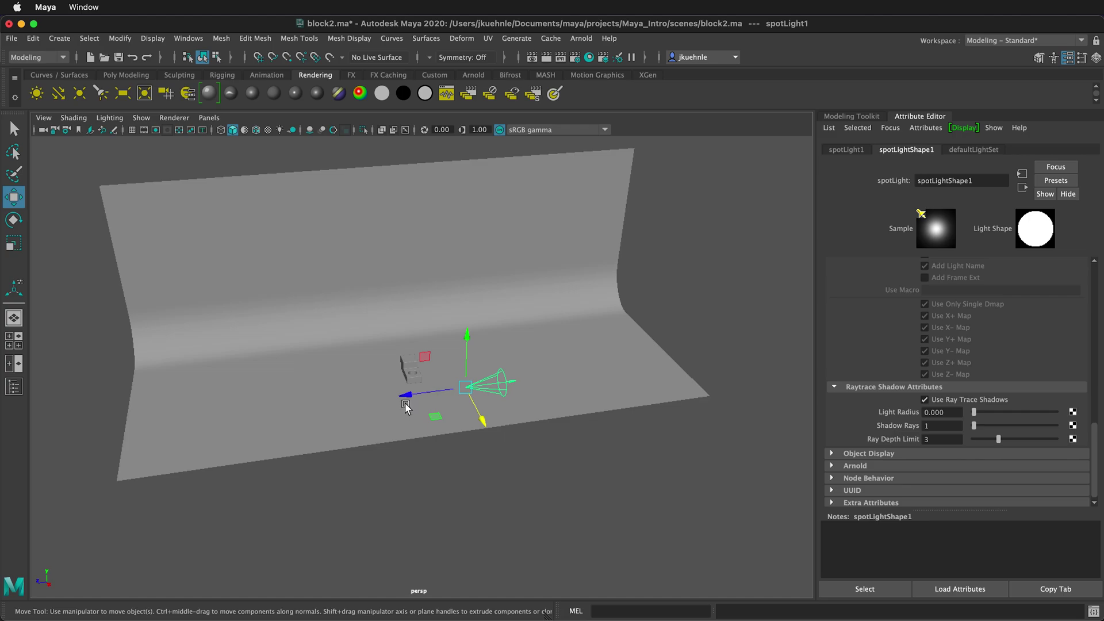
Step: Snap the light's aim point onto the block and move its origin right and up
{"action": "key", "text": "t"}
{"action": "left_click_drag", "start_coordinate": [496, 392], "coordinate": [369, 387]}
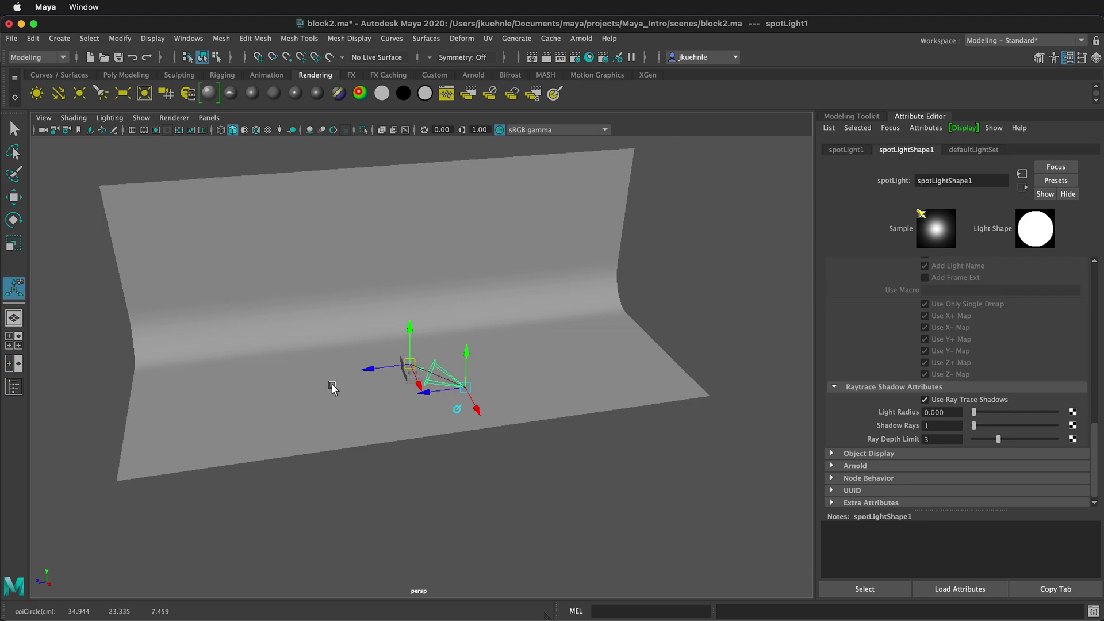
{"action": "key", "text": "v"}
{"action": "left_click_drag", "start_coordinate": [408, 368], "coordinate": [410, 366]}
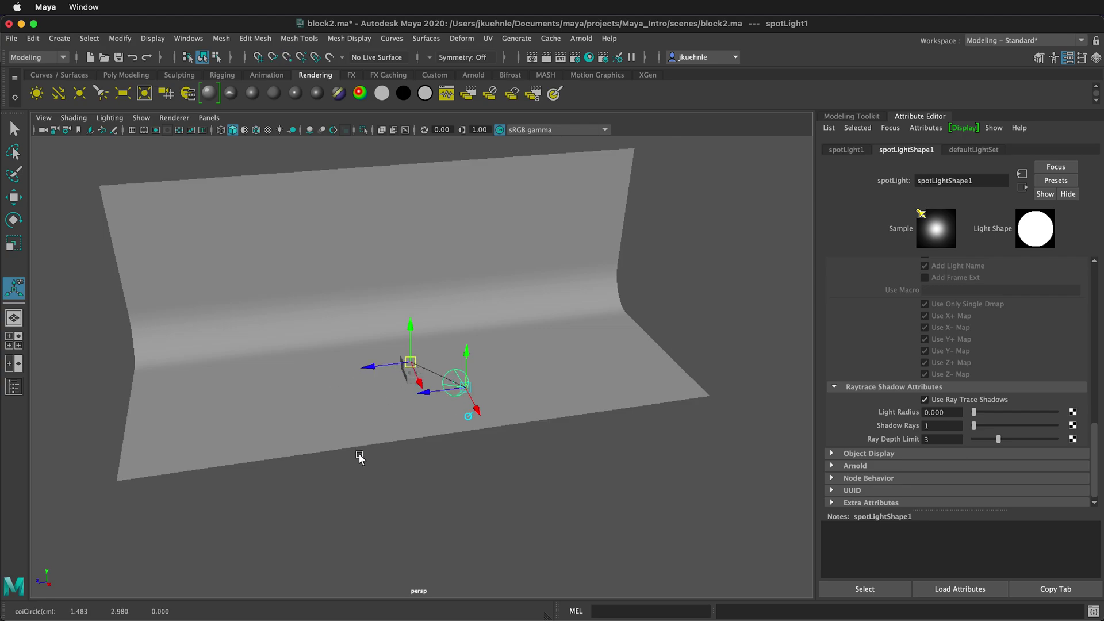
{"action": "left_click_drag", "start_coordinate": [427, 393], "coordinate": [625, 363]}
{"action": "left_click_drag", "start_coordinate": [670, 326], "coordinate": [674, 318]}
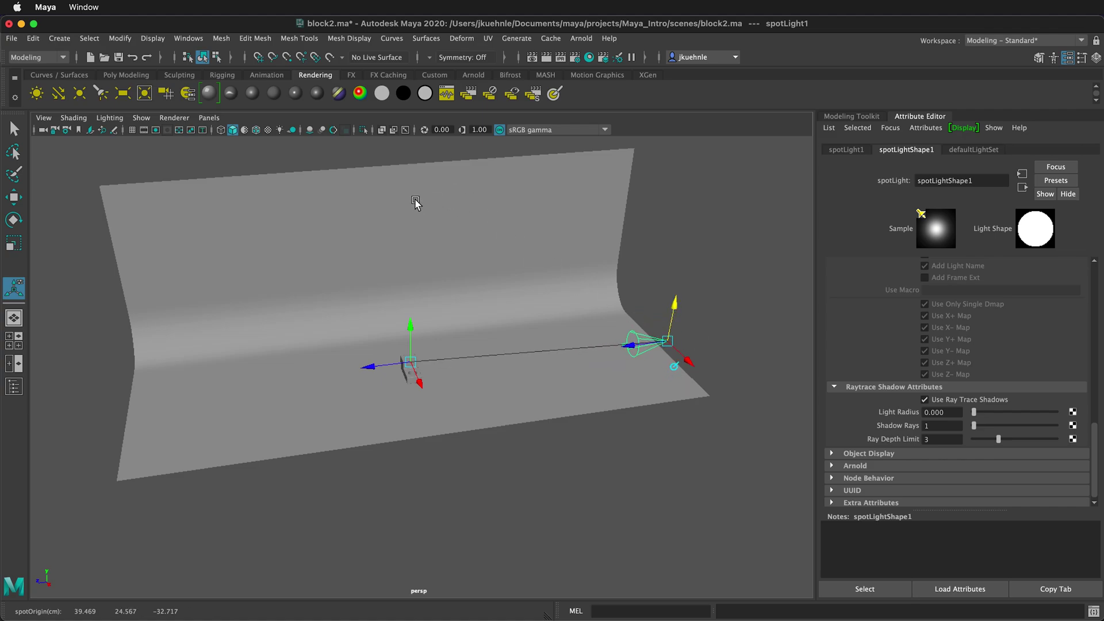
Step: Enable Use All Lights, raise the spot light further, and check it in four-view
{"action": "left_click", "coordinate": [279, 129]}
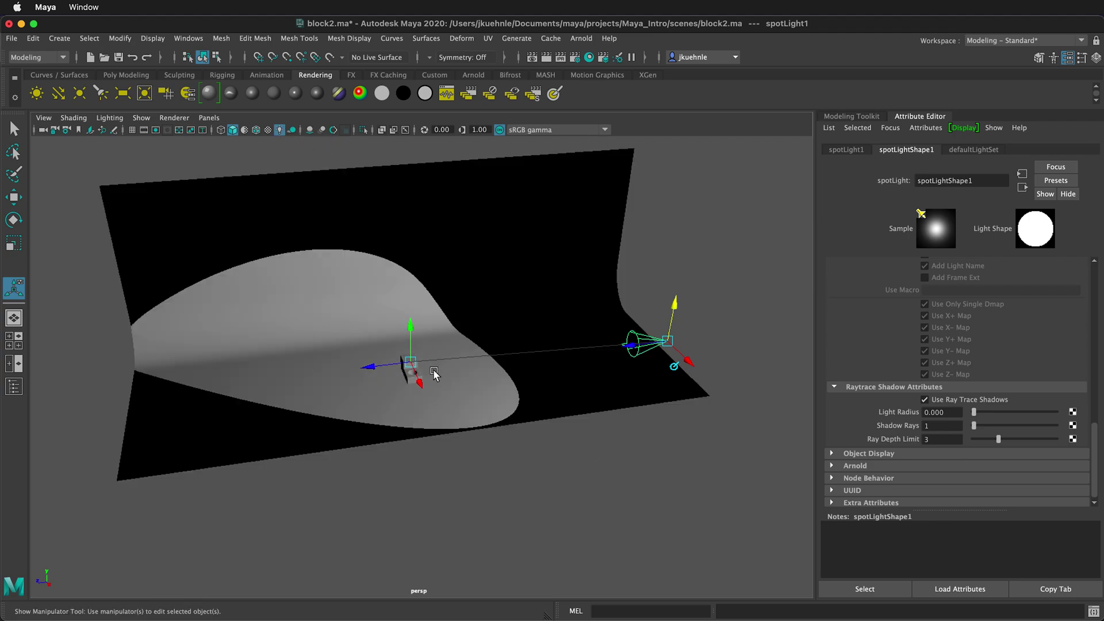
{"action": "left_click_drag", "start_coordinate": [672, 320], "coordinate": [734, 332]}
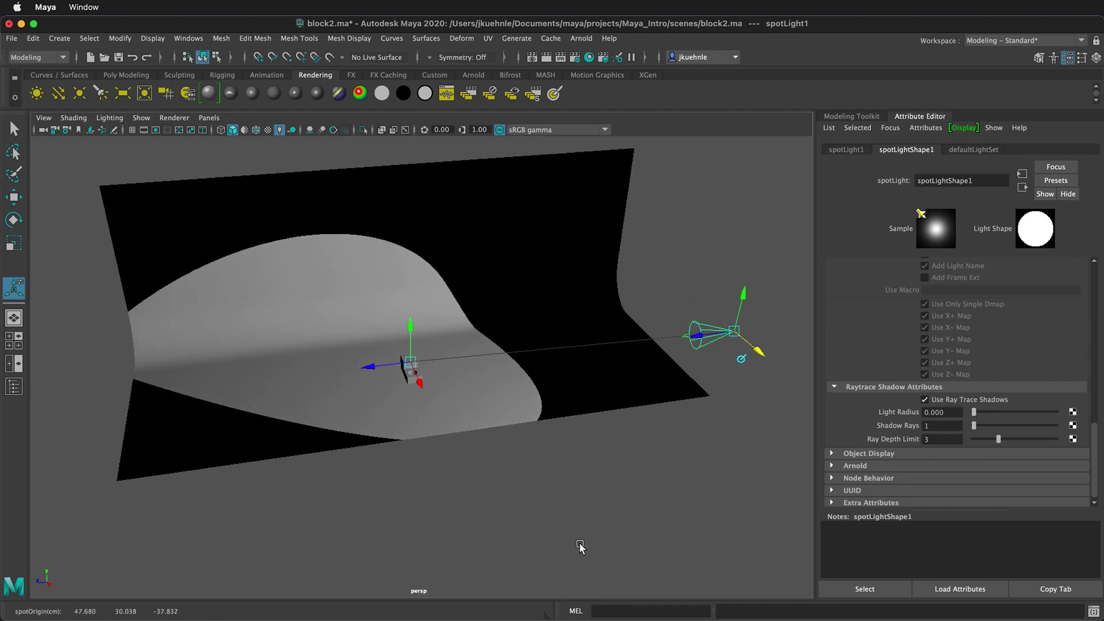
{"action": "key", "text": "space"}
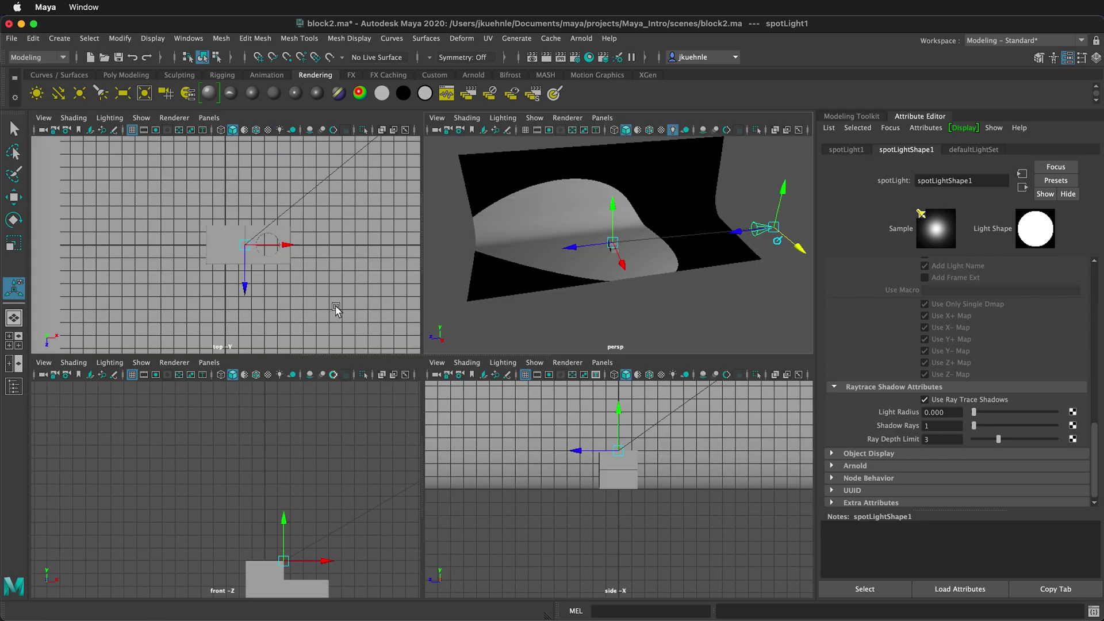
{"action": "scroll", "coordinate": [336, 309], "scroll_direction": "down", "scroll_amount": 6}
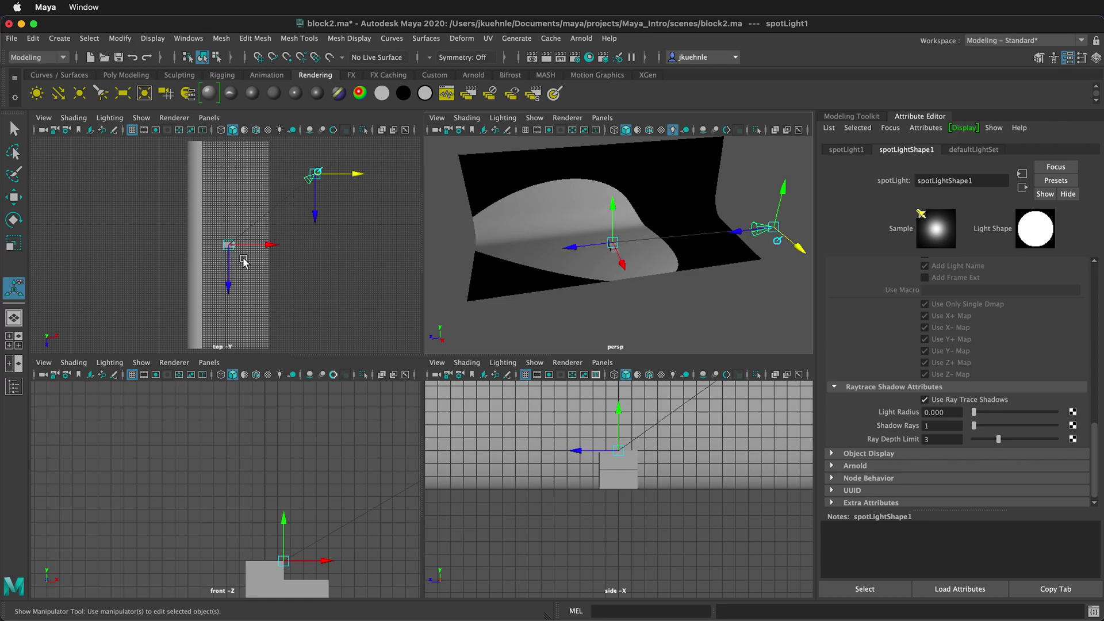
{"action": "scroll", "coordinate": [241, 251], "scroll_direction": "up", "scroll_amount": 3}
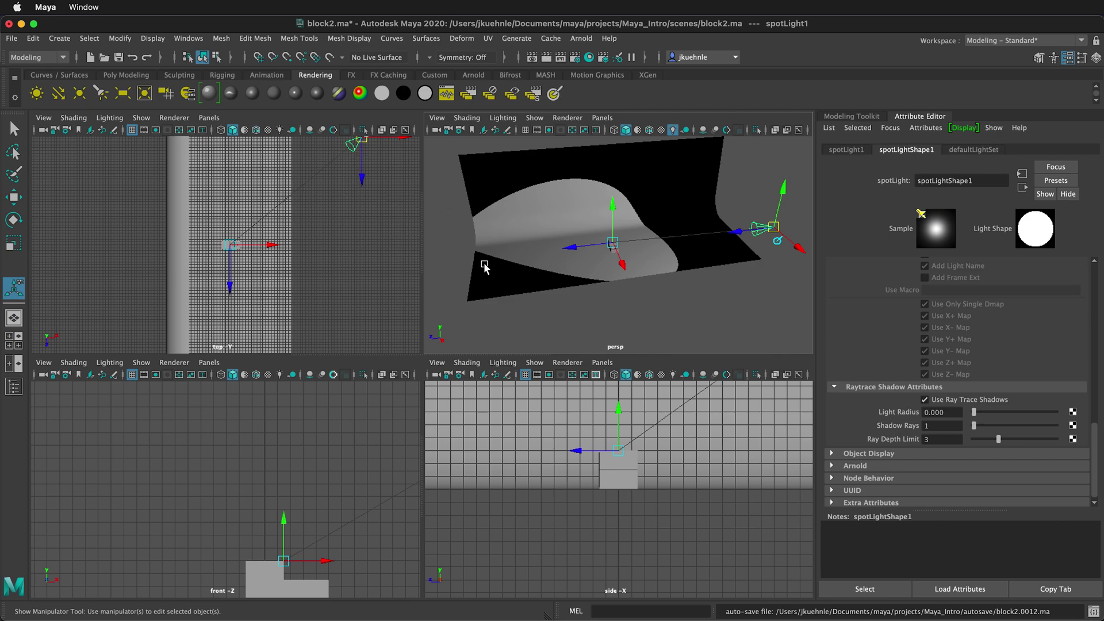
{"action": "key", "text": "space"}
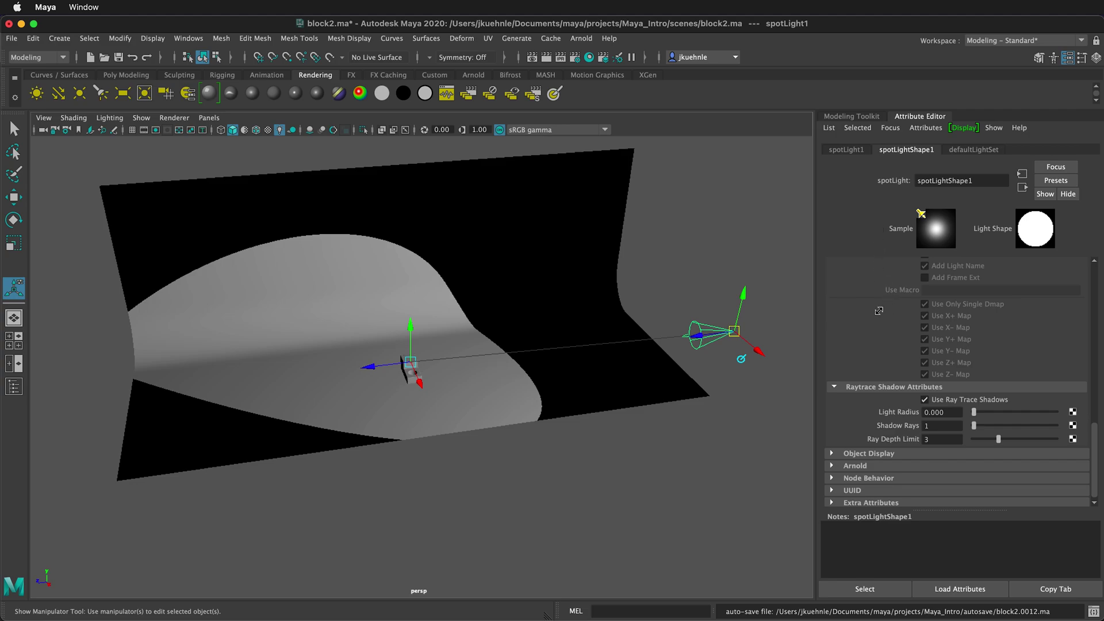
{"action": "scroll", "coordinate": [888, 431], "scroll_direction": "up", "scroll_amount": 10}
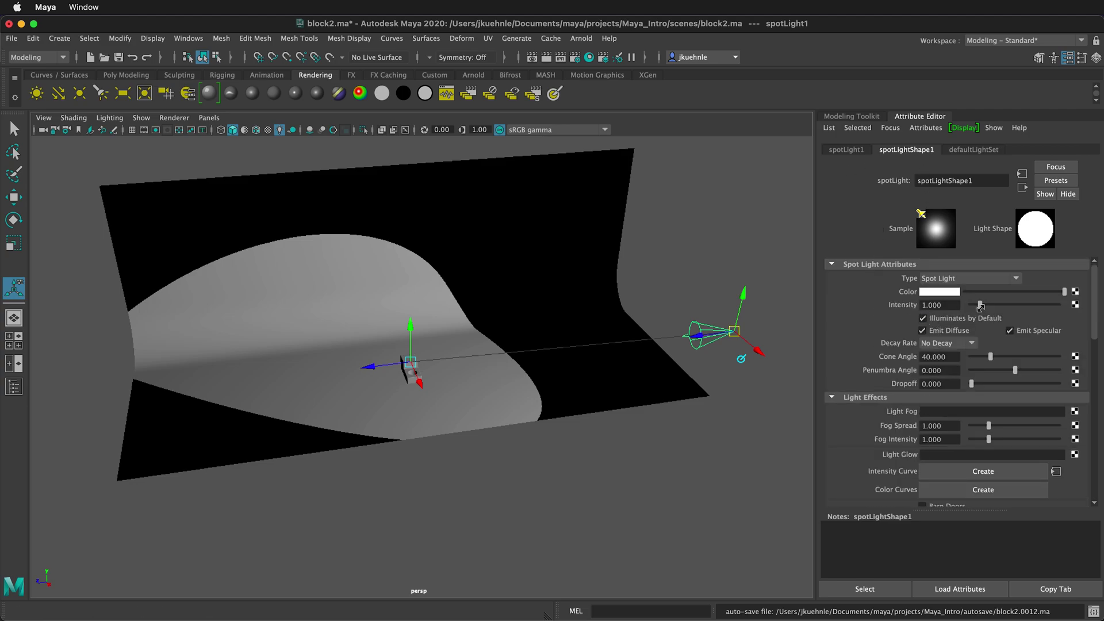
Step: Give the spot light Quadratic decay and an Intensity of 3000
{"action": "left_click_drag", "start_coordinate": [980, 306], "coordinate": [998, 305]}
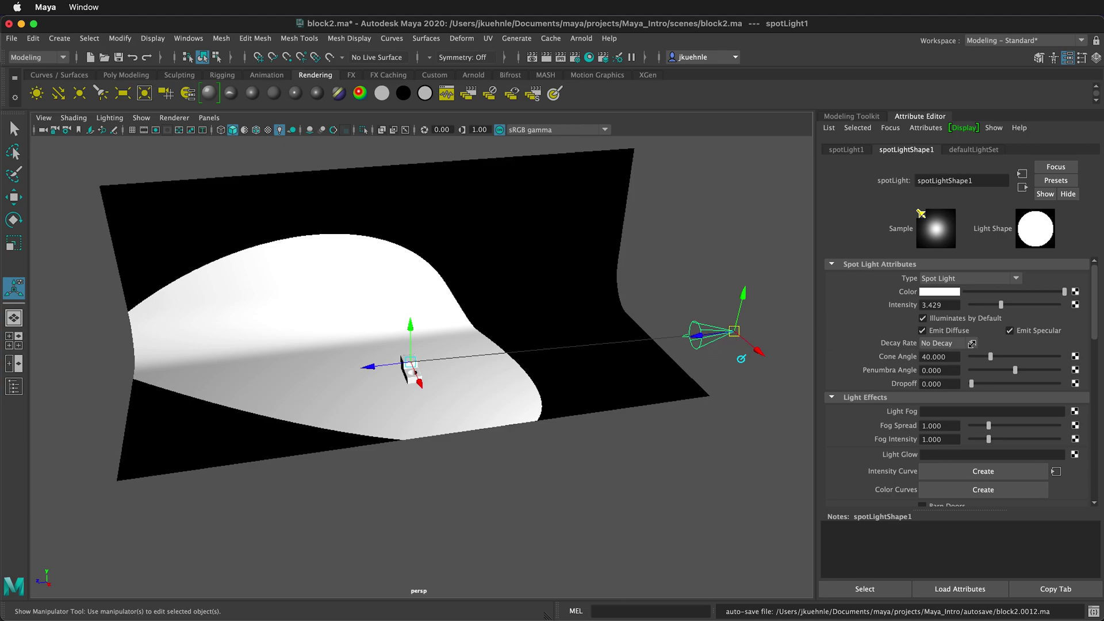
{"action": "left_click", "coordinate": [972, 343]}
{"action": "left_click", "coordinate": [957, 378]}
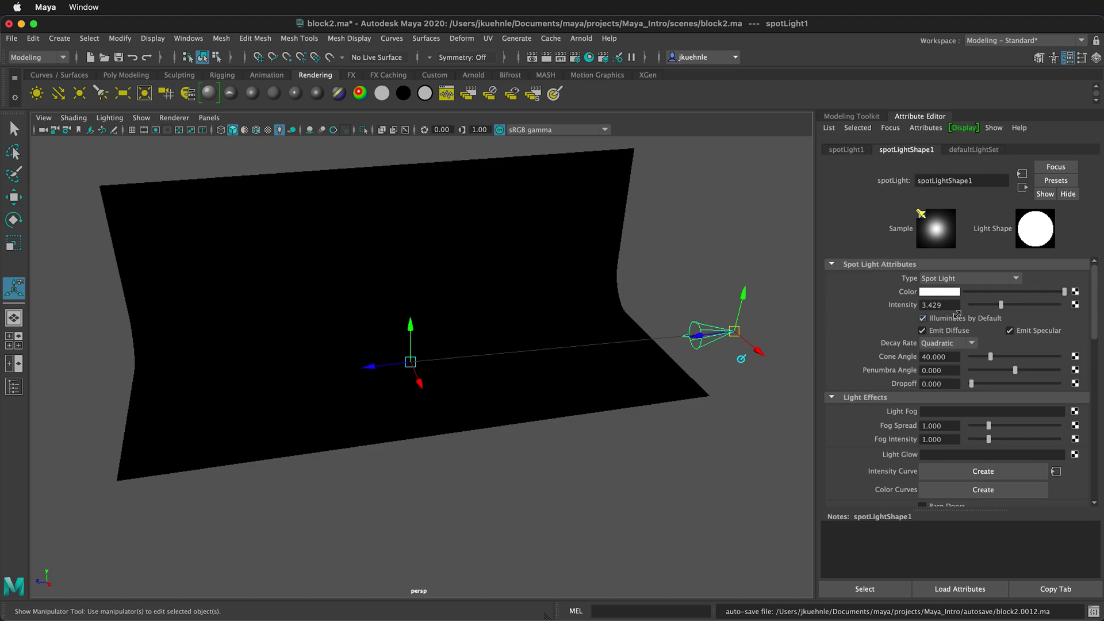
{"action": "left_click", "coordinate": [950, 307]}
{"action": "type", "text": "3000"}
{"action": "key", "text": "Return"}
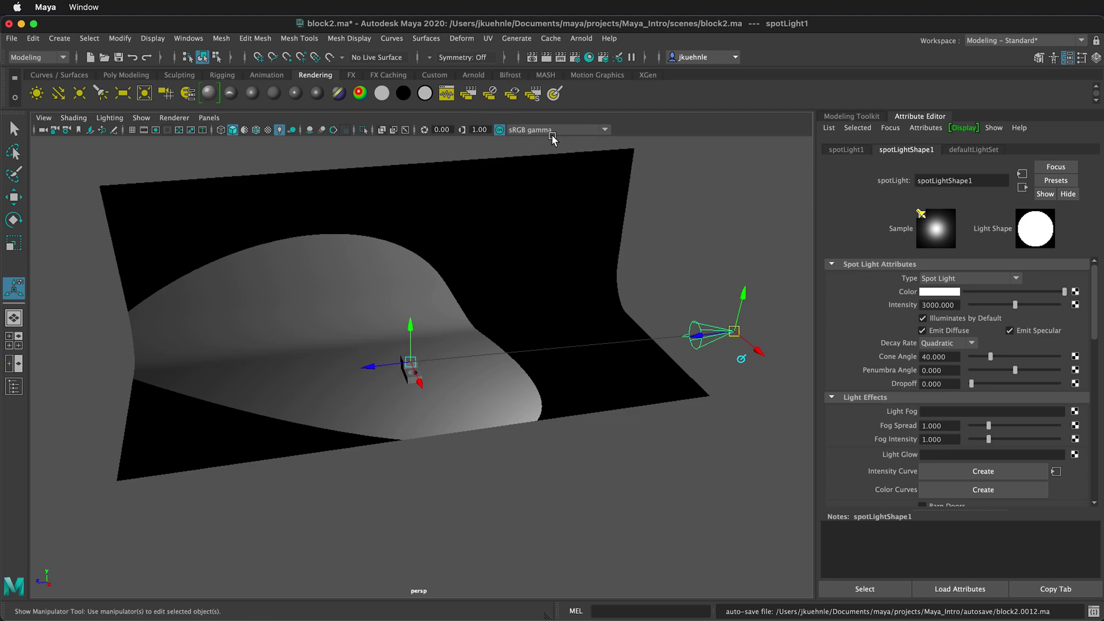
Step: Turn off viewport colour management and raise the spot light's Intensity to 4000, then 8000
{"action": "left_click", "coordinate": [501, 130]}
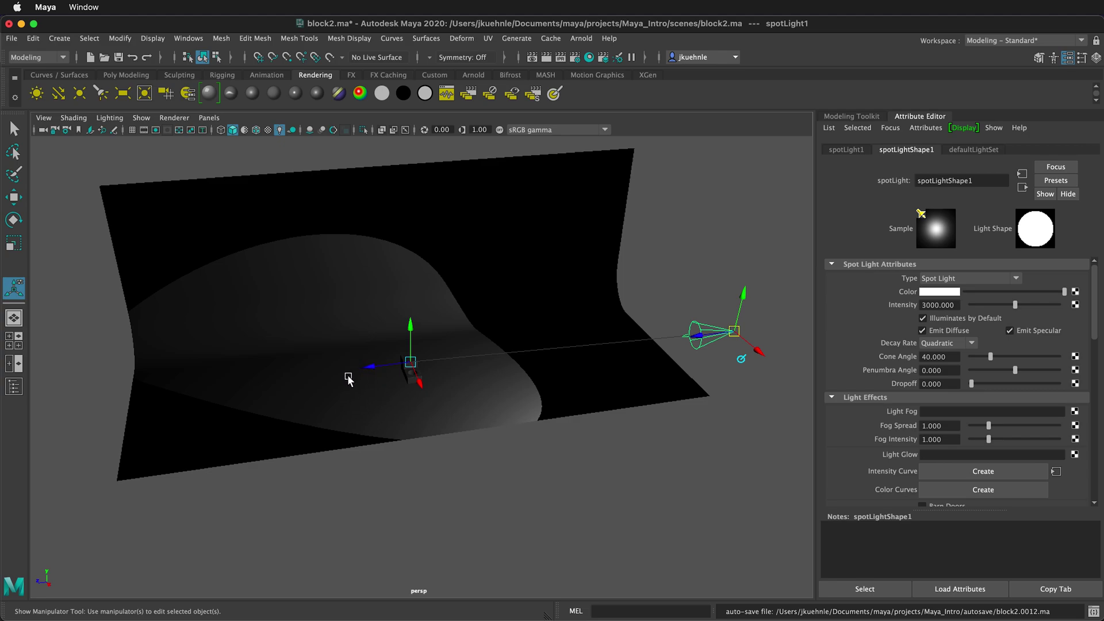
{"action": "left_click", "coordinate": [925, 305]}
{"action": "key", "text": "BackSpace"}
{"action": "type", "text": "4"}
{"action": "key", "text": "Return"}
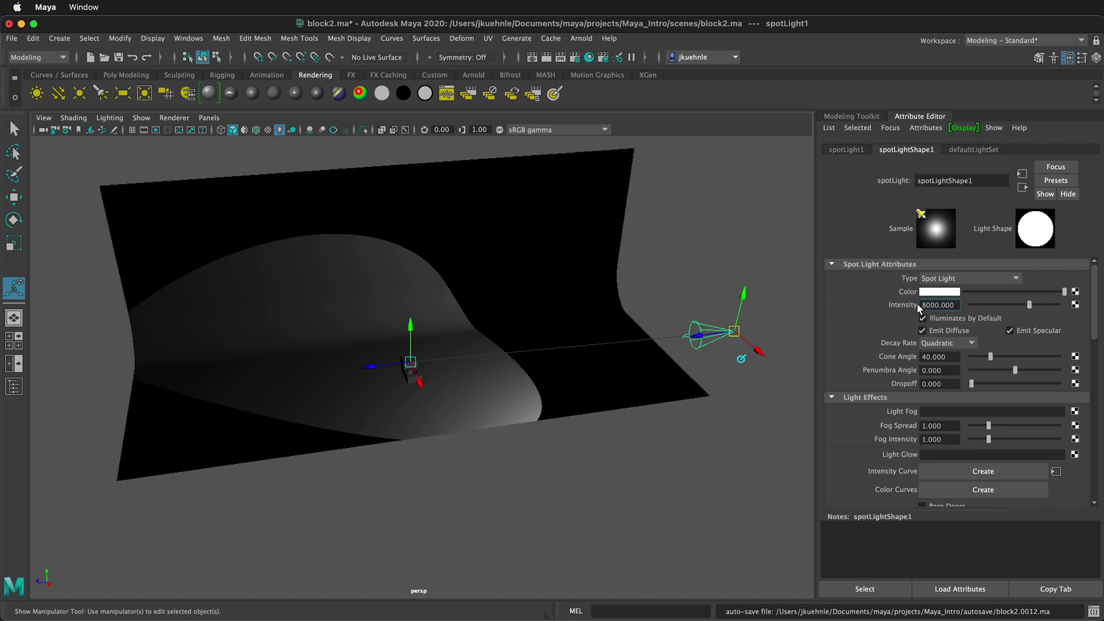
{"action": "key", "text": "Return"}
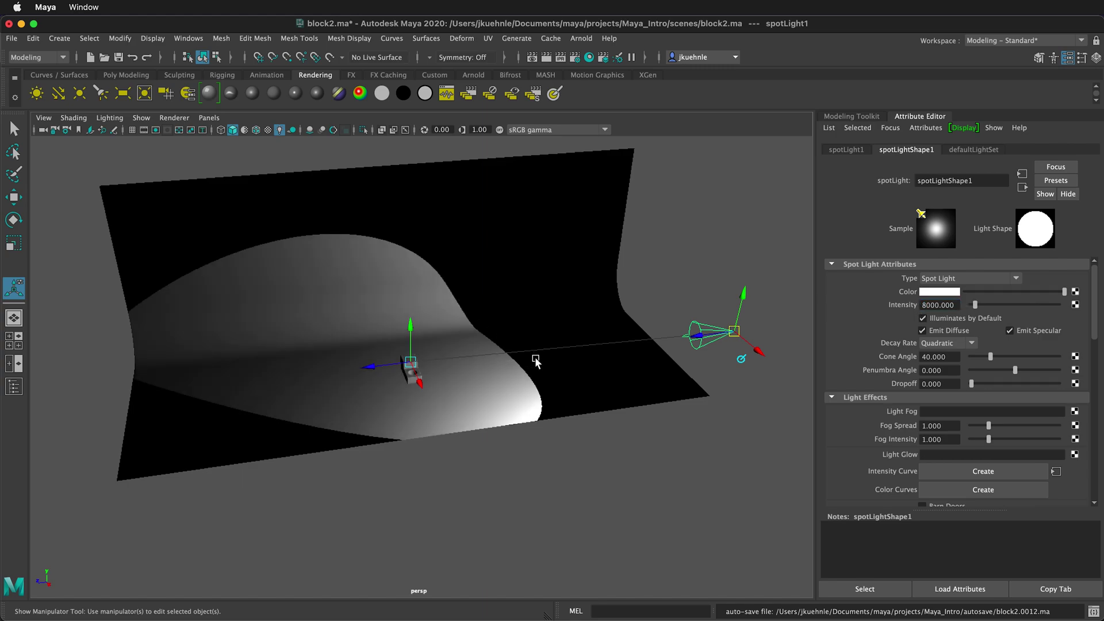
{"action": "left_click", "coordinate": [921, 304]}
{"action": "key", "text": "Delete"}
Step: Set the spotlight intensity to 8000 and soften the edge of its lit area
{"action": "type", "text": "8"}
{"action": "key", "text": "Return"}
{"action": "mouse_move", "coordinate": [1014, 370]}
{"action": "left_mouse_down"}
{"action": "mouse_move", "coordinate": [1027, 371]}
{"action": "mouse_move", "coordinate": [991, 357]}
{"action": "mouse_move", "coordinate": [1005, 357]}
{"action": "left_mouse_up"}
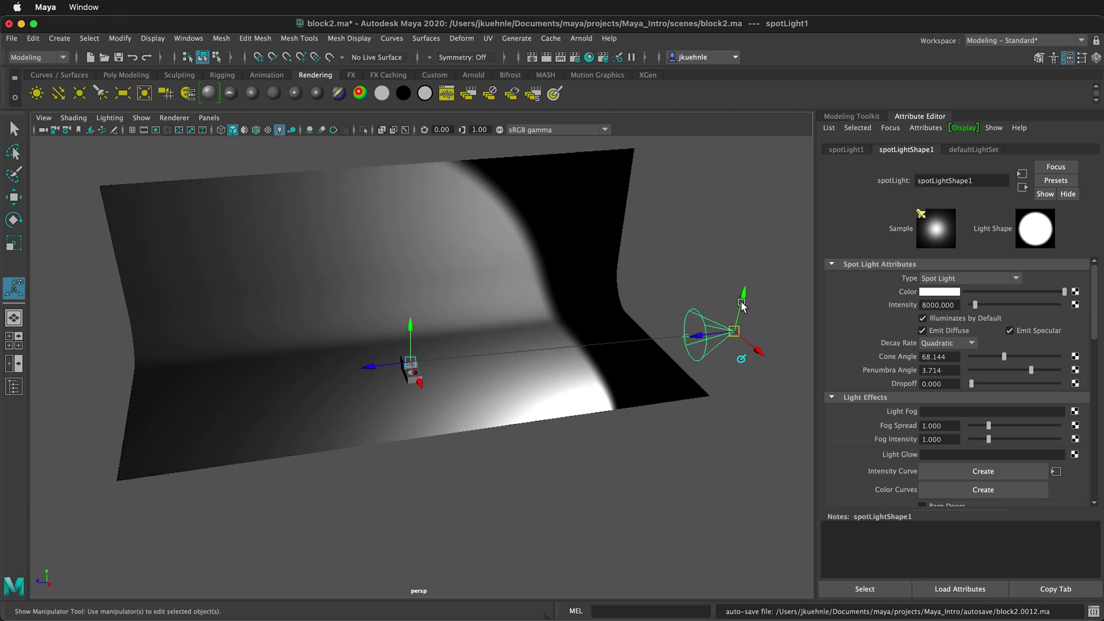
Step: Raise the spotlight, re-aim it across the backdrop, and widen its cone angle to 100.285
{"action": "left_click_drag", "start_coordinate": [741, 303], "coordinate": [750, 270]}
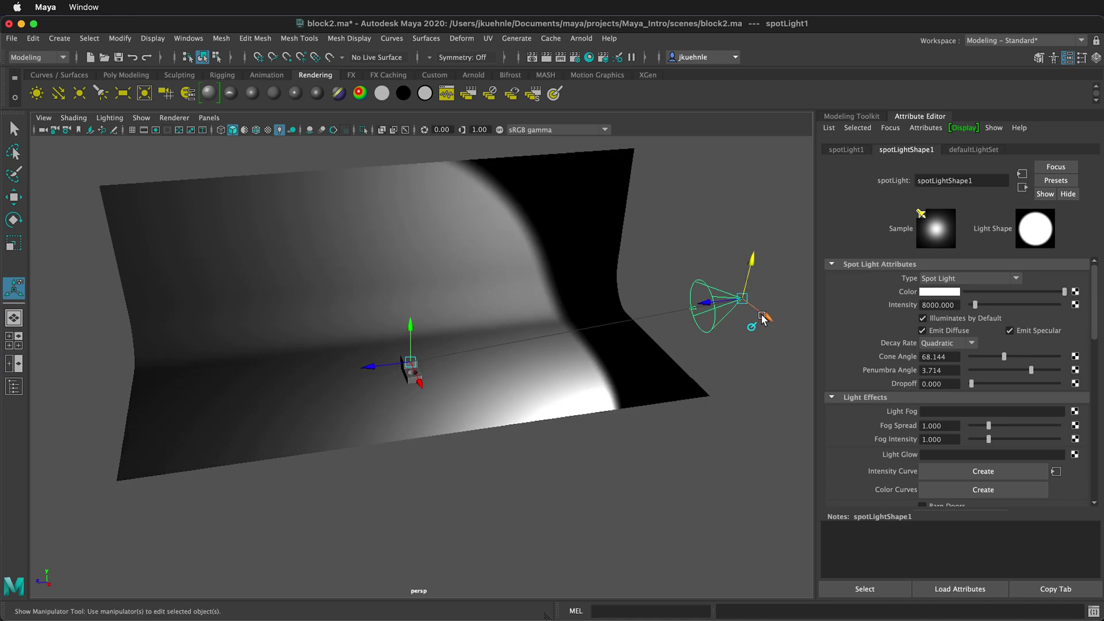
{"action": "left_click_drag", "start_coordinate": [762, 318], "coordinate": [702, 316]}
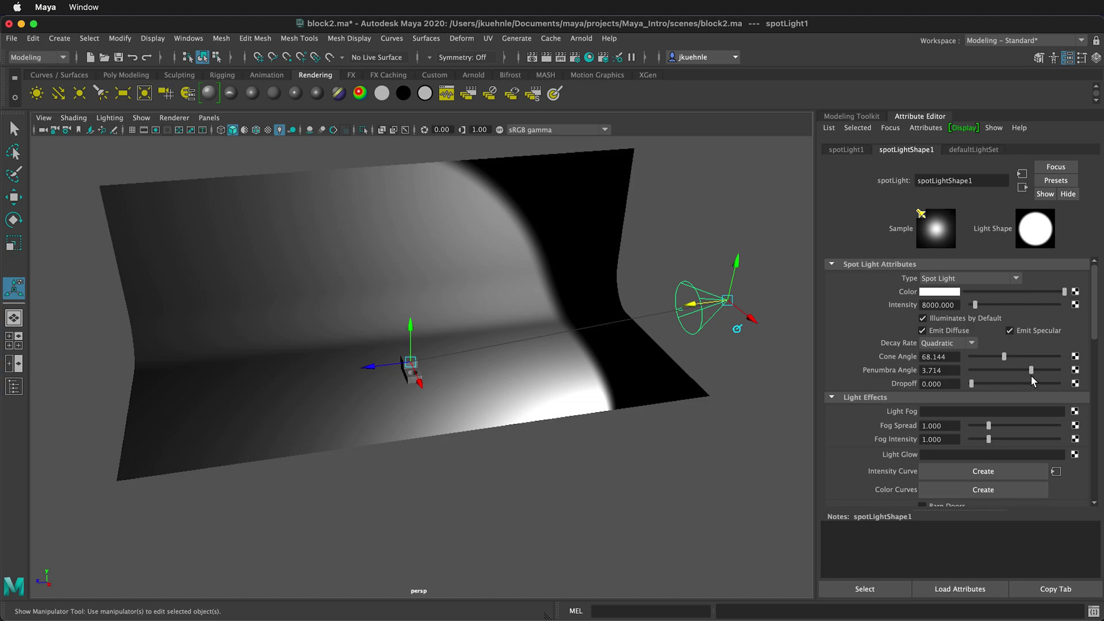
{"action": "left_click_drag", "start_coordinate": [1010, 355], "coordinate": [1018, 355]}
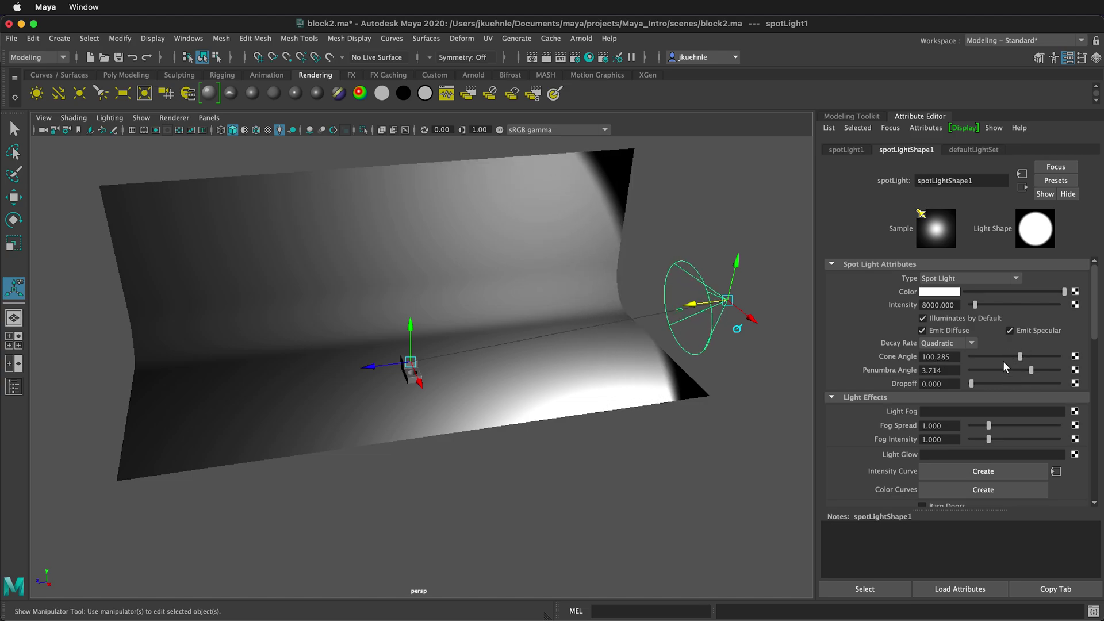
Step: In Raytrace Shadow Attributes, set Light Radius to 5 and Shadow Rays to 20
{"action": "scroll", "coordinate": [885, 408], "scroll_direction": "down", "scroll_amount": 10}
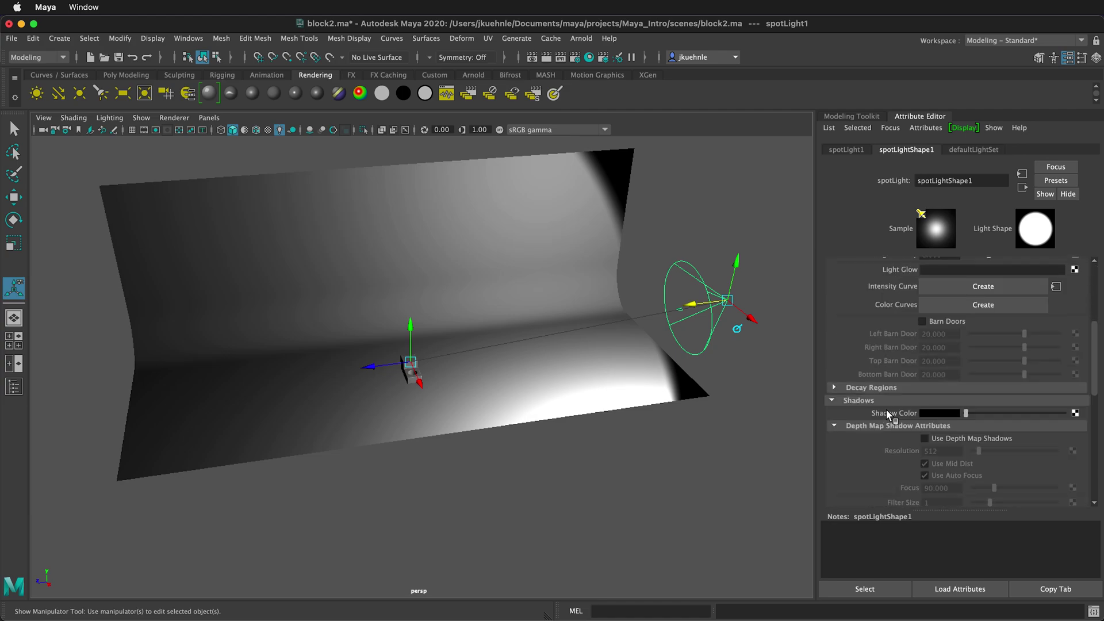
{"action": "scroll", "coordinate": [886, 411], "scroll_direction": "down", "scroll_amount": 8}
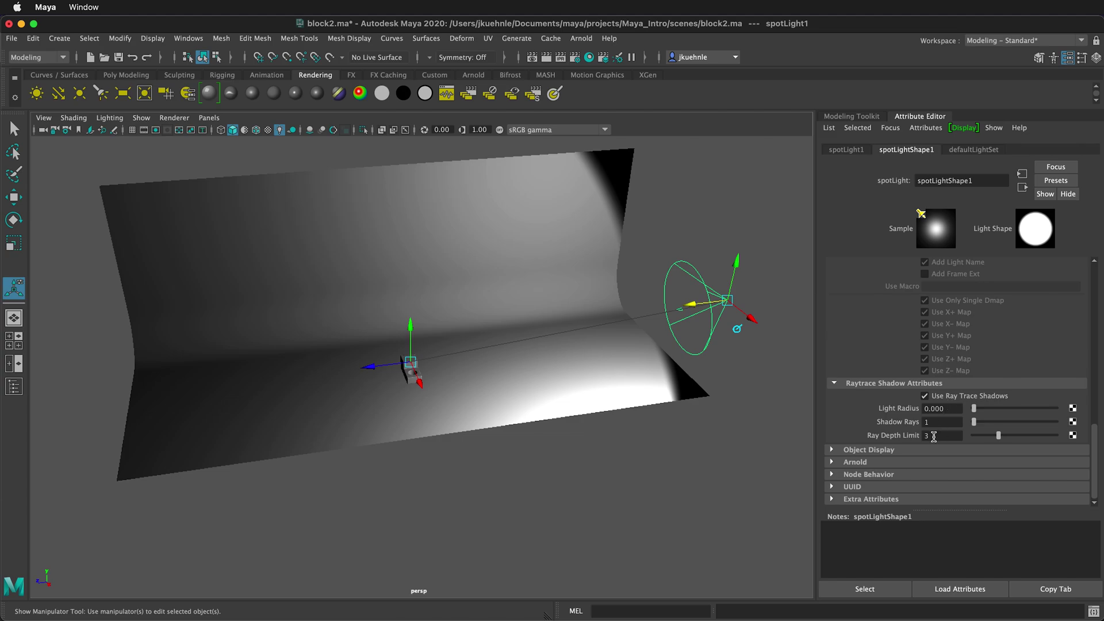
{"action": "left_click", "coordinate": [958, 408]}
{"action": "type", "text": "5"}
{"action": "left_click", "coordinate": [942, 422]}
{"action": "left_click_drag", "start_coordinate": [945, 422], "coordinate": [874, 425]}
{"action": "type", "text": "20"}
{"action": "key", "text": "Return"}
Step: In the Outliner, rename loftedSurface1 to 'background' and spotLight1 to 'keylight'
{"action": "left_click", "coordinate": [16, 393]}
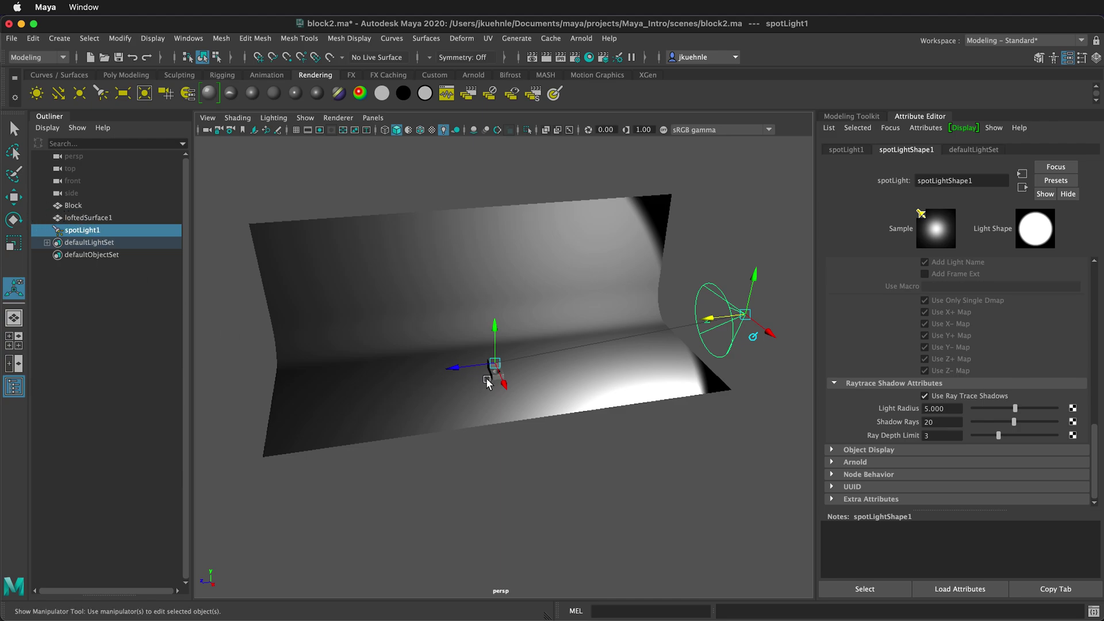
{"action": "double_click", "coordinate": [109, 218]}
{"action": "type", "text": "background"}
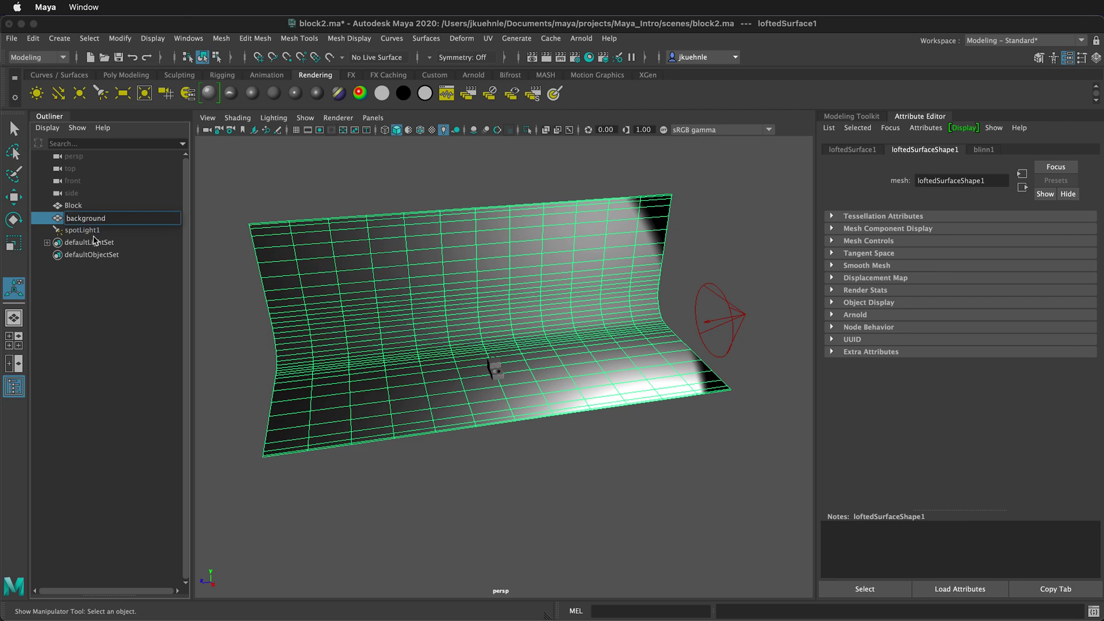
{"action": "double_click", "coordinate": [94, 230]}
{"action": "type", "text": "keylight"}
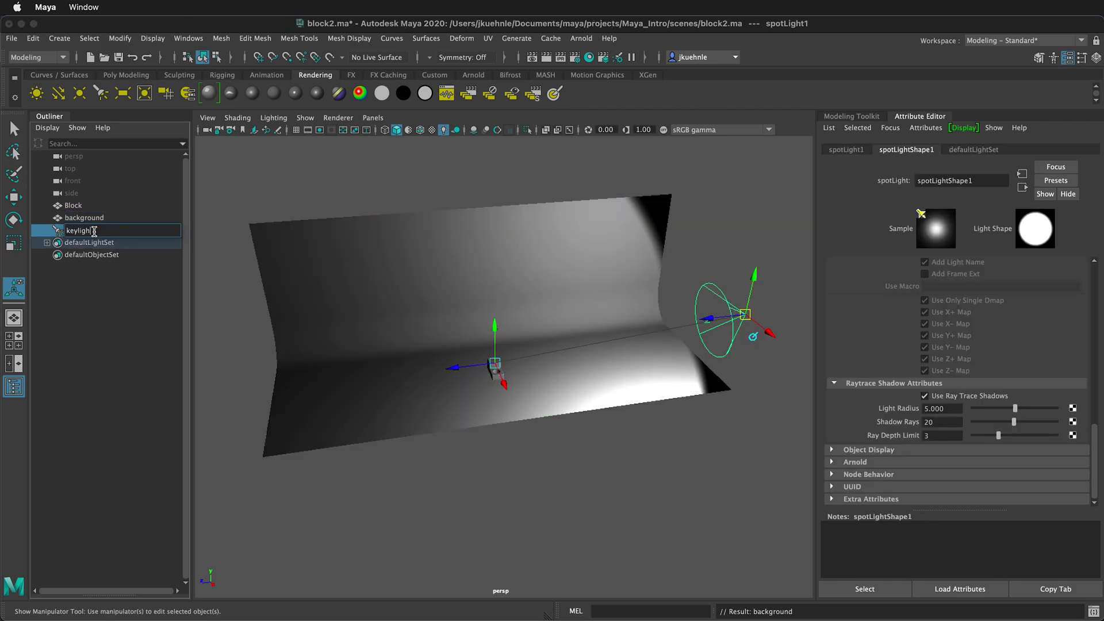
{"action": "key", "text": "Return"}
{"action": "left_click", "coordinate": [15, 388]}
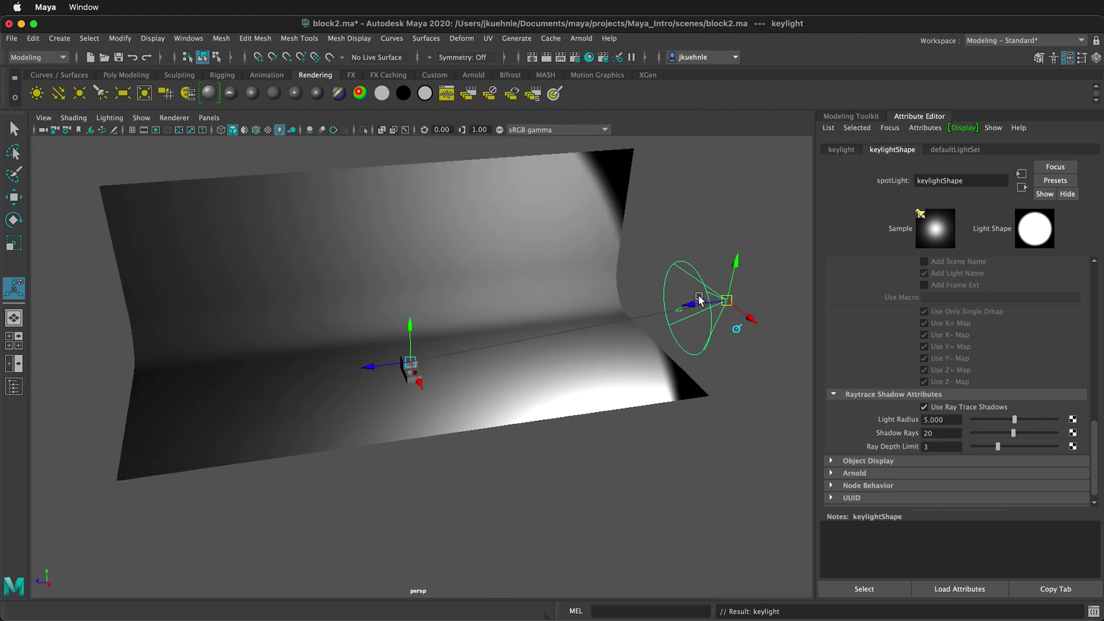
Step: Duplicate the key light and move the copy, keylight1, to the left of the block
{"action": "key", "text": "ctrl+d"}
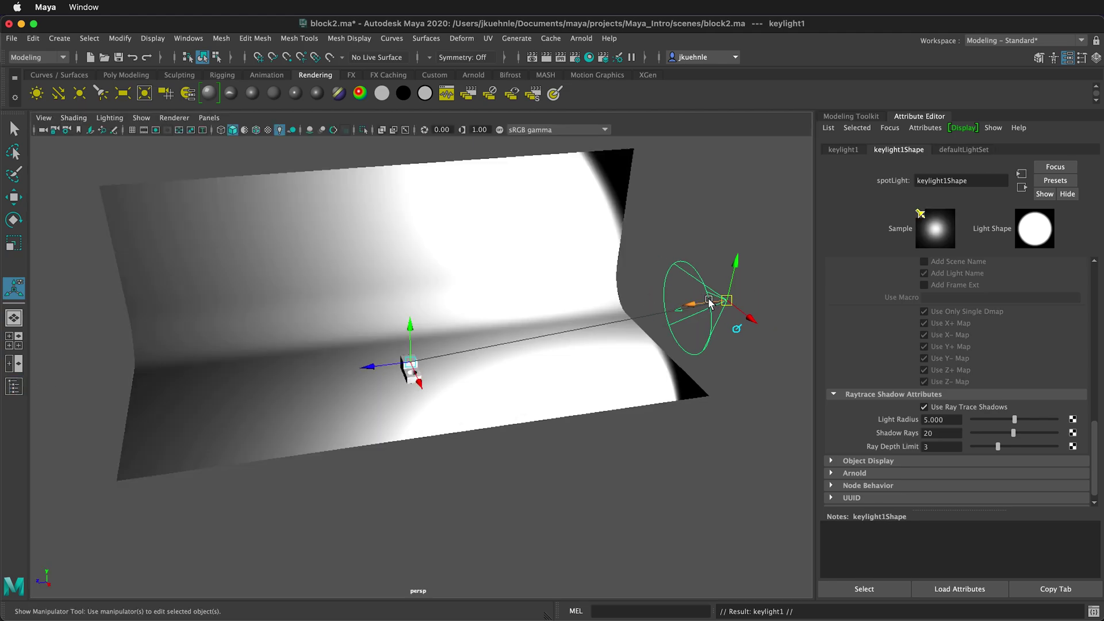
{"action": "left_click_drag", "start_coordinate": [707, 307], "coordinate": [175, 340]}
{"action": "key", "text": "space"}
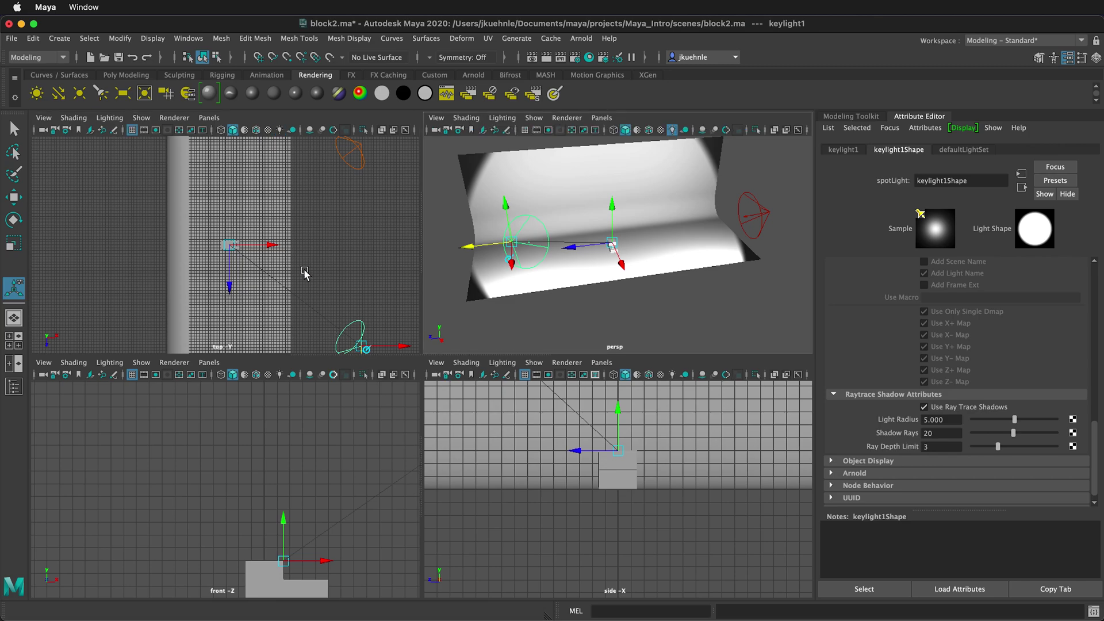
{"action": "scroll", "coordinate": [320, 229], "scroll_direction": "down", "scroll_amount": 3}
{"action": "key", "text": "space"}
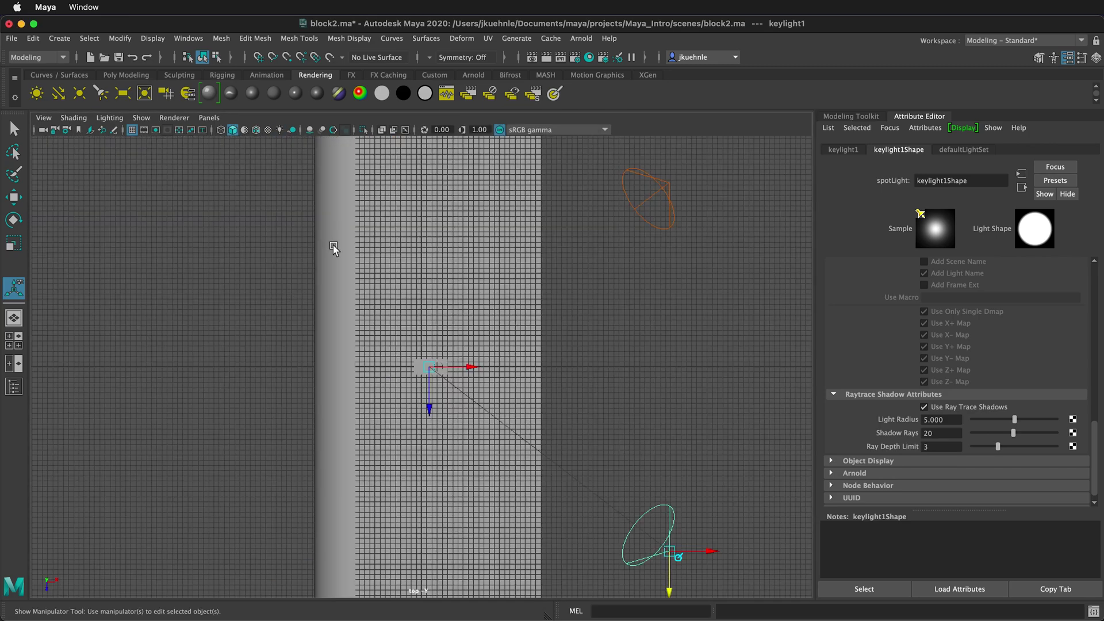
{"action": "left_click", "coordinate": [673, 572]}
{"action": "left_click_drag", "start_coordinate": [672, 580], "coordinate": [671, 585]}
{"action": "key", "text": "space"}
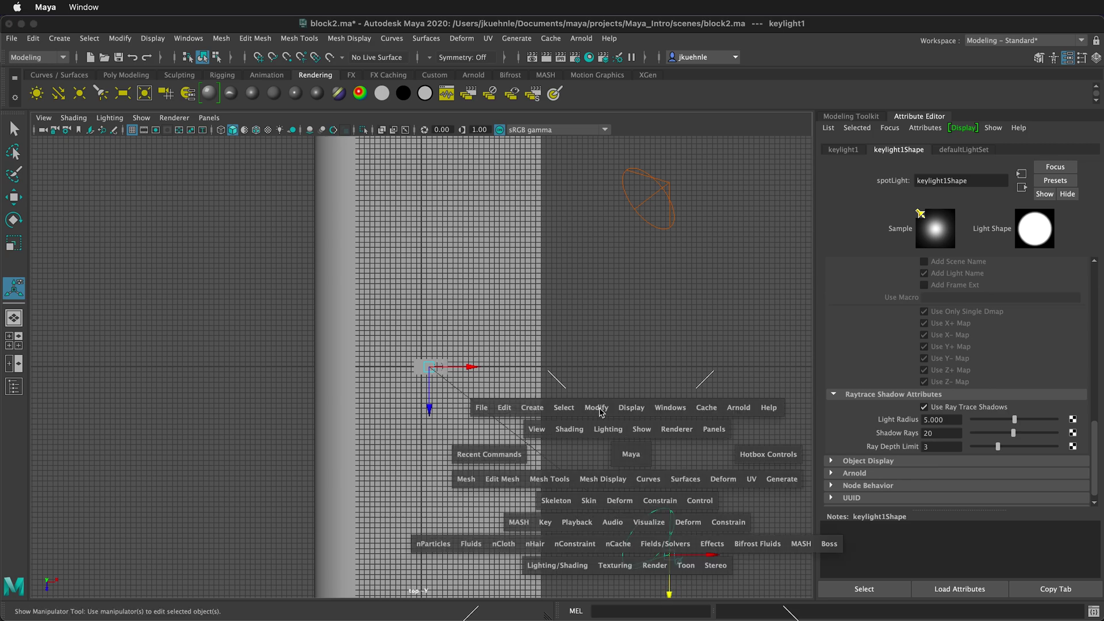
{"action": "key", "text": "space"}
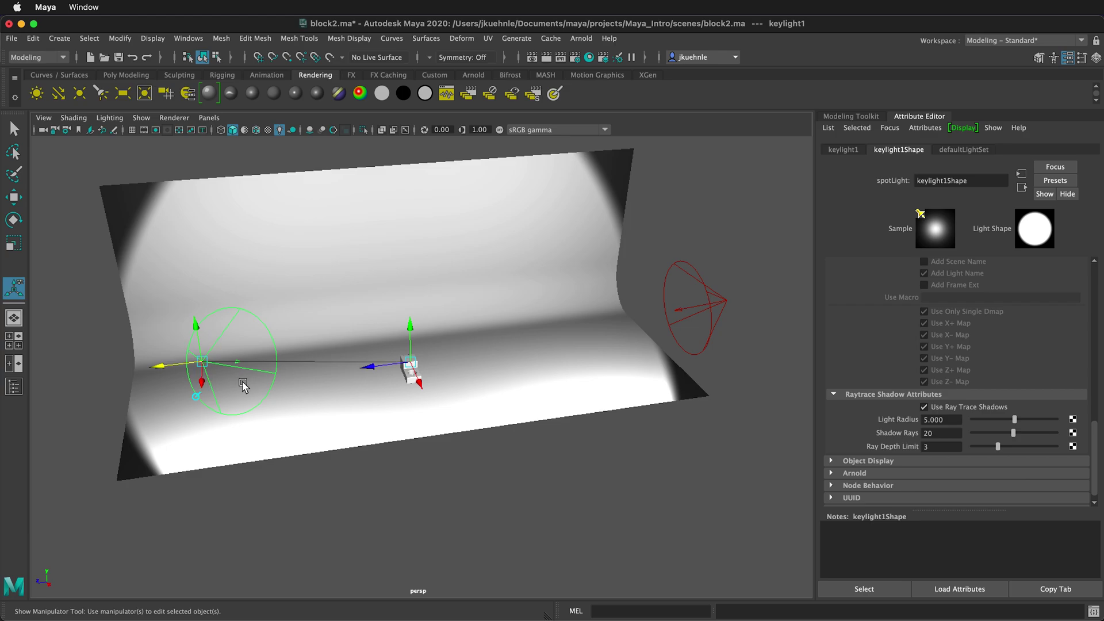
Step: Set keylight1's intensity to 4000
{"action": "scroll", "coordinate": [1050, 360], "scroll_direction": "up", "scroll_amount": 10}
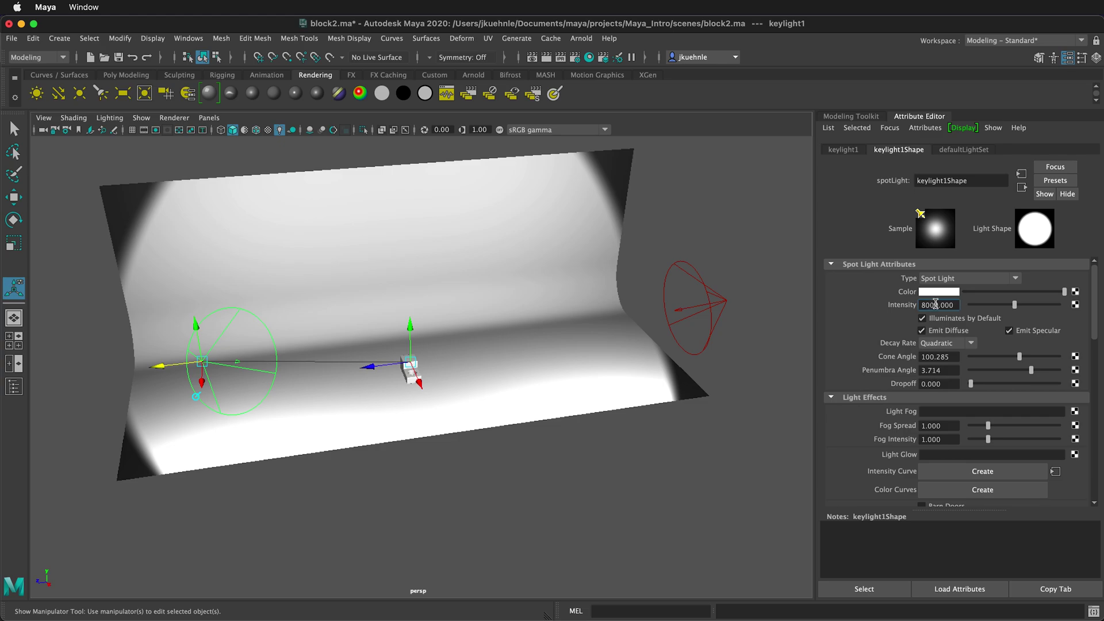
{"action": "key", "text": "Return"}
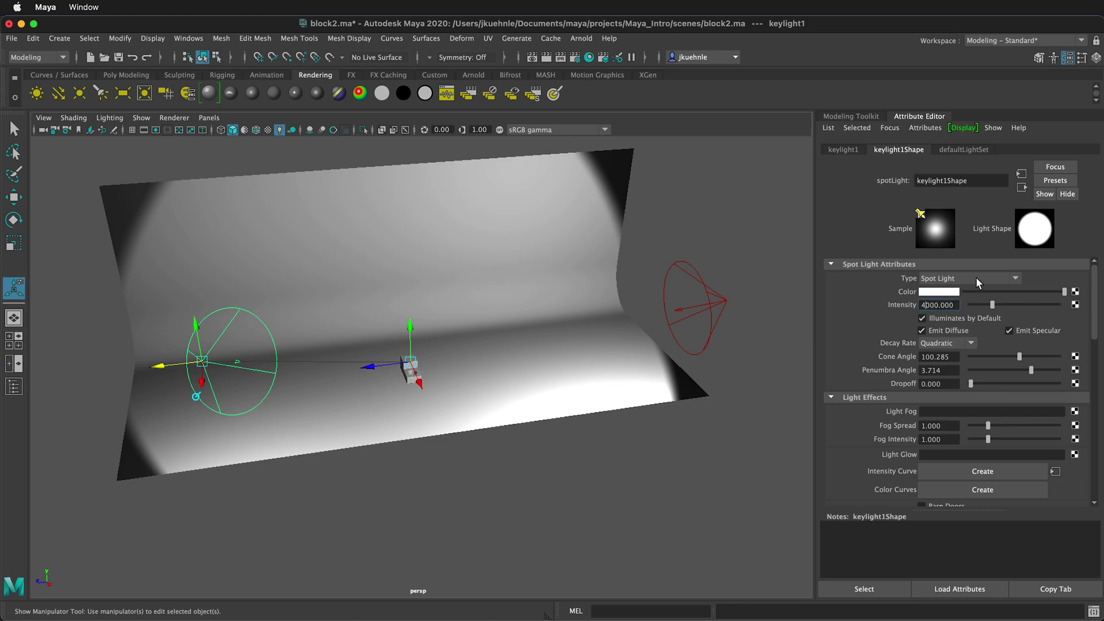
{"action": "key", "text": "BackSpace"}
{"action": "type", "text": "3"}
{"action": "key", "text": "Return"}
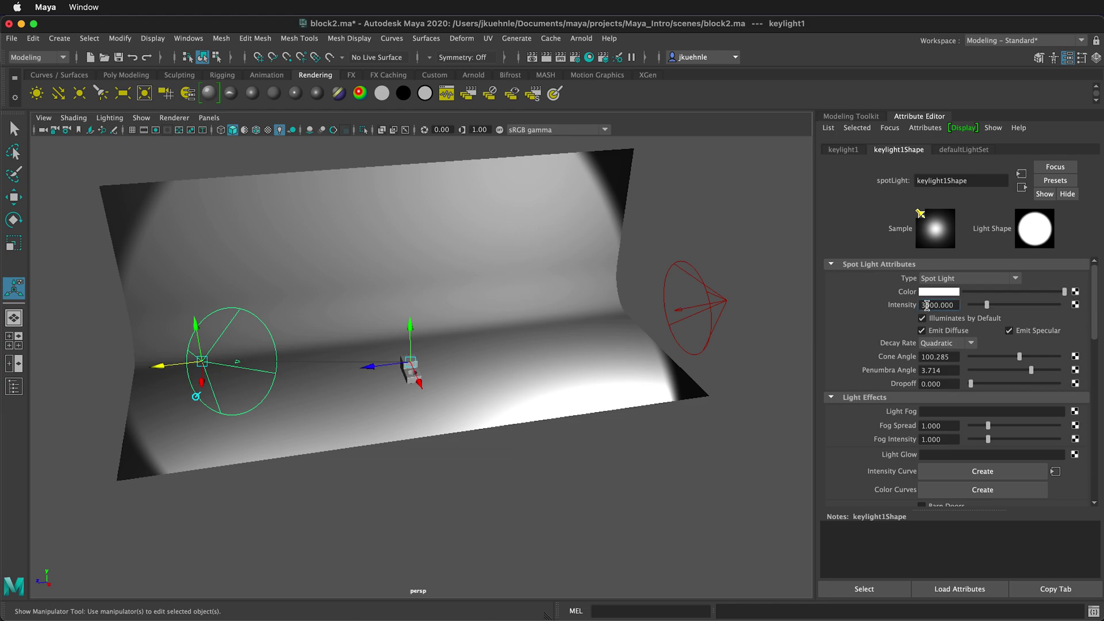
{"action": "key", "text": "super+z"}
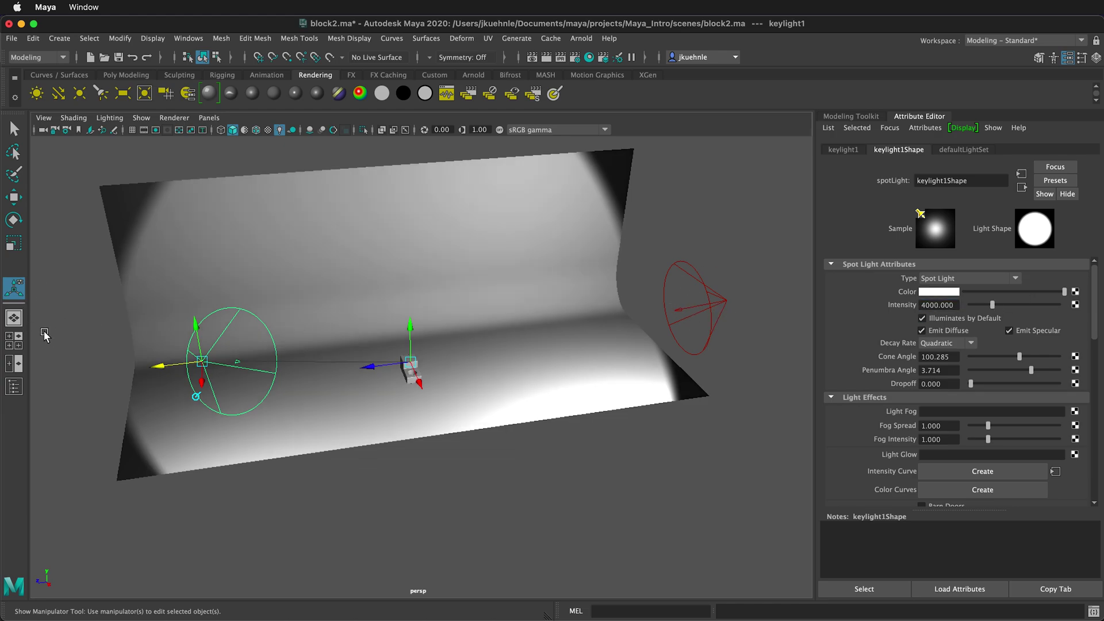
Step: Rename keylight1 to 'filllight' in the Outliner
{"action": "left_click", "coordinate": [14, 387]}
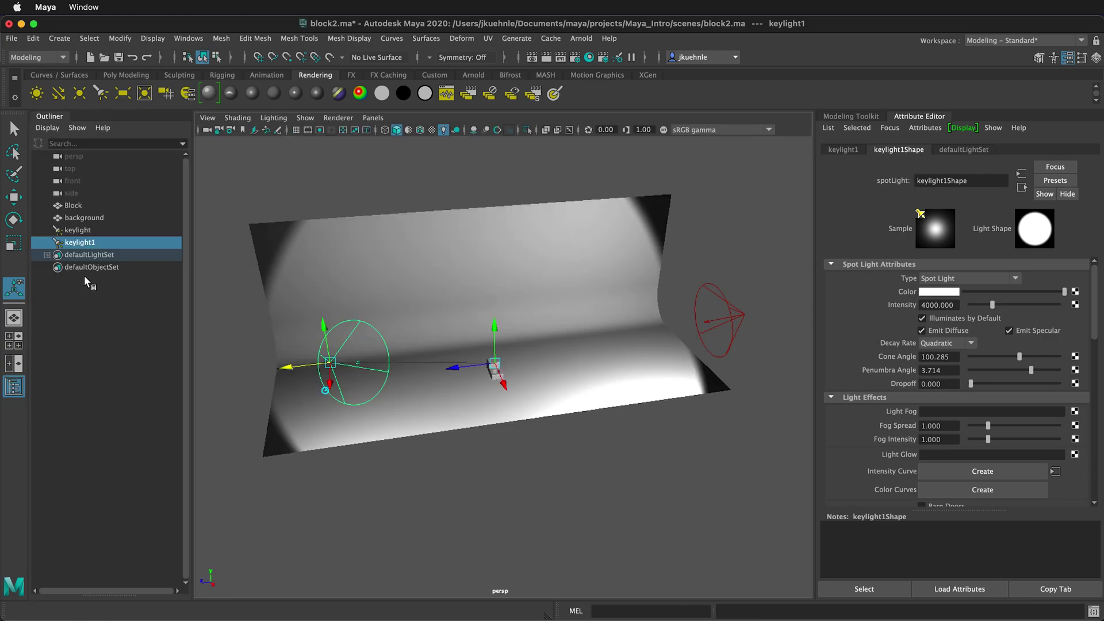
{"action": "double_click", "coordinate": [92, 242]}
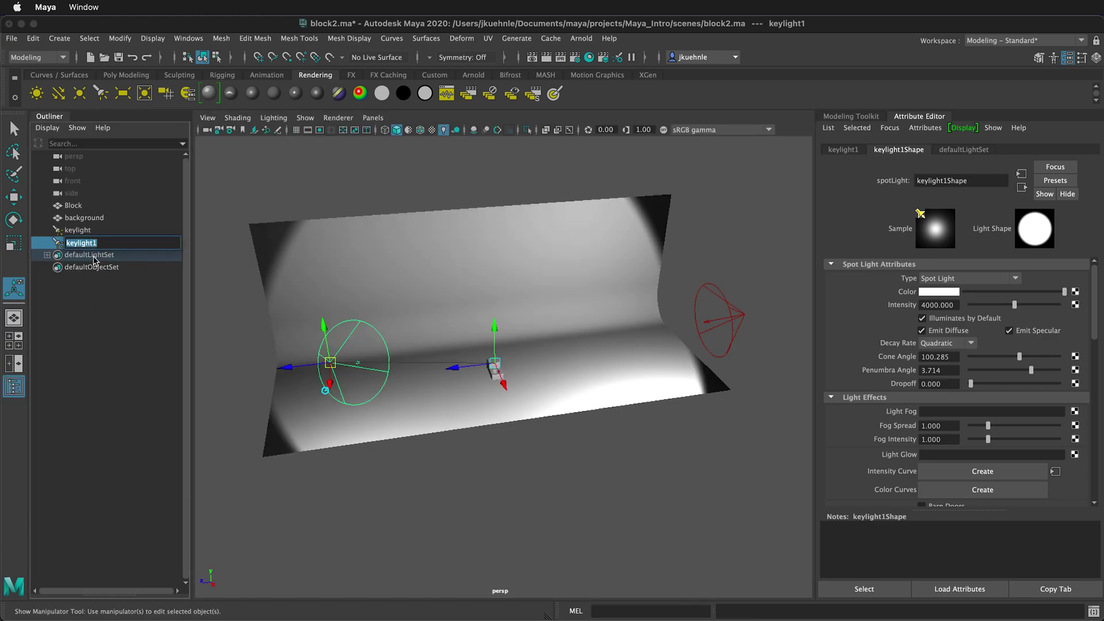
{"action": "type", "text": "filllight"}
{"action": "key", "text": "Return"}
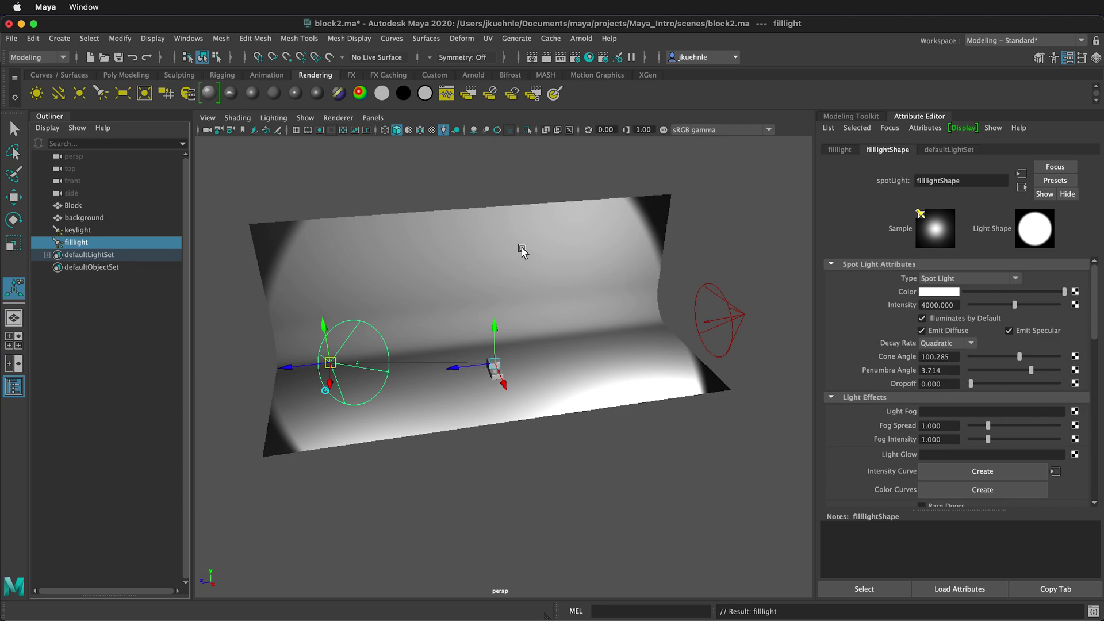
Step: Duplicate filllight and drag the new filllight1's origin lower in the scene
{"action": "key", "text": "ctrl+d"}
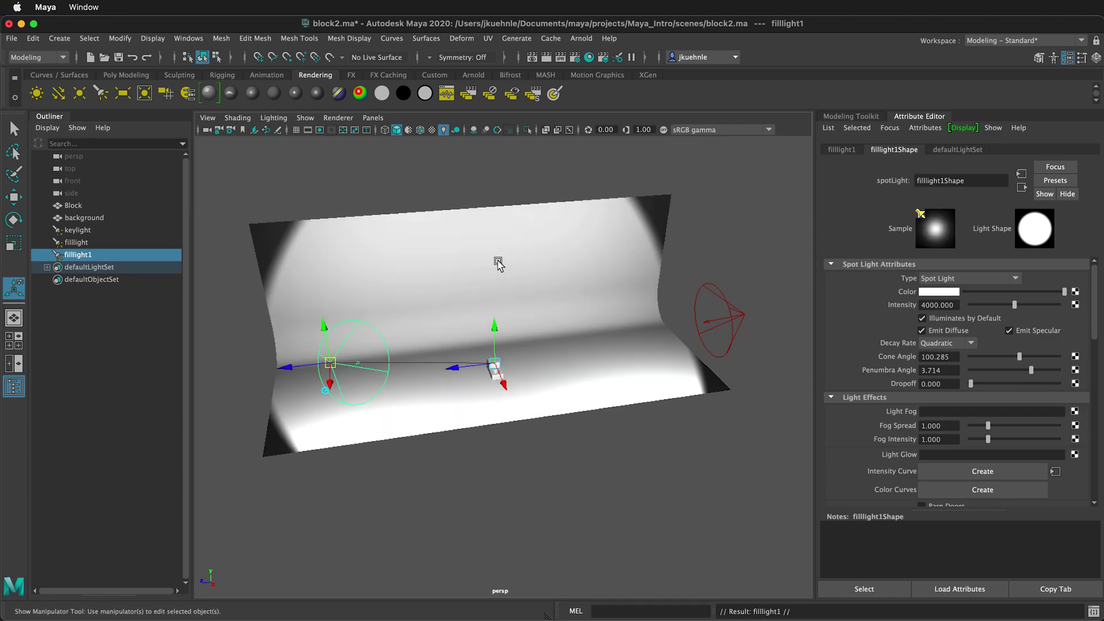
{"action": "left_click_drag", "start_coordinate": [330, 333], "coordinate": [421, 409]}
{"action": "key", "text": "space"}
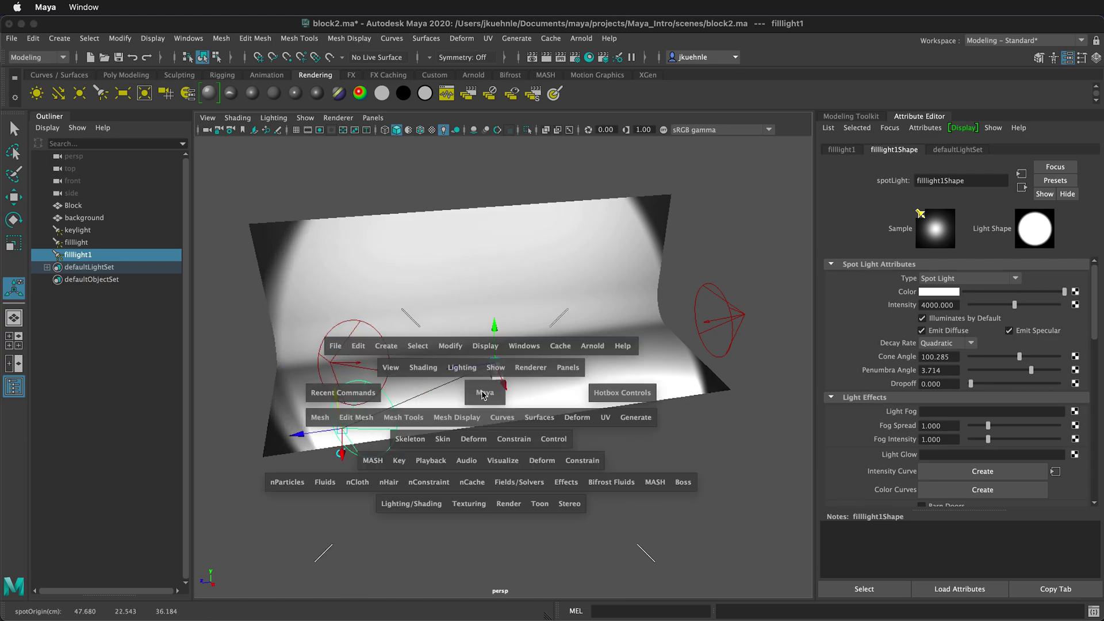
Step: Place filllight1 low in front of the block (about -16.0, 2.6, 80.9) and narrow its cone to 25.356
{"action": "left_click", "coordinate": [14, 386]}
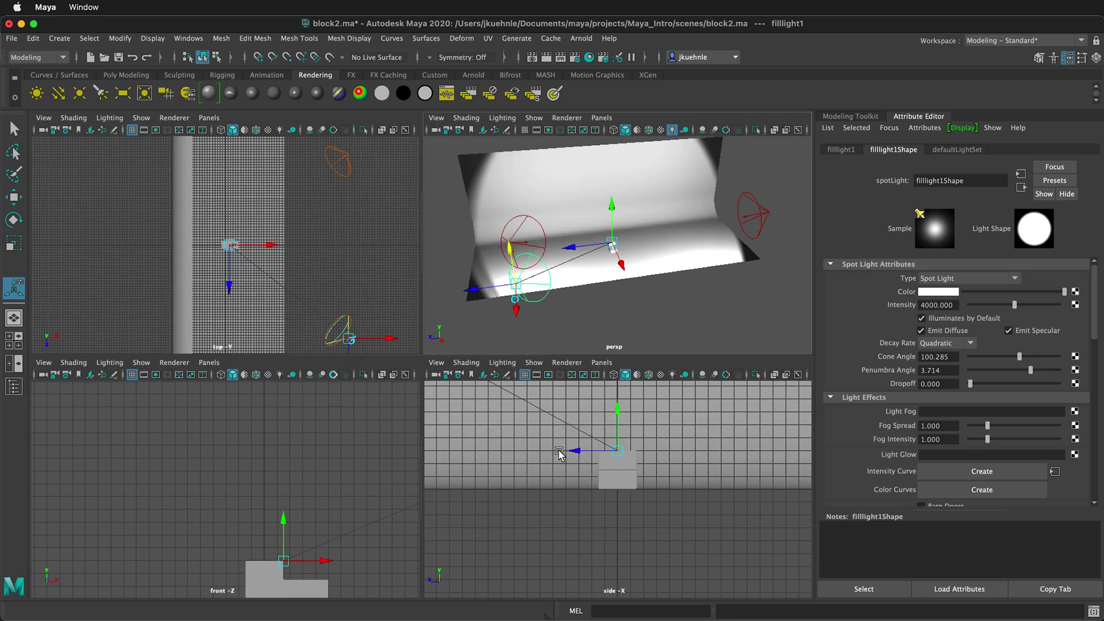
{"action": "scroll", "coordinate": [556, 450], "scroll_direction": "down", "scroll_amount": 8}
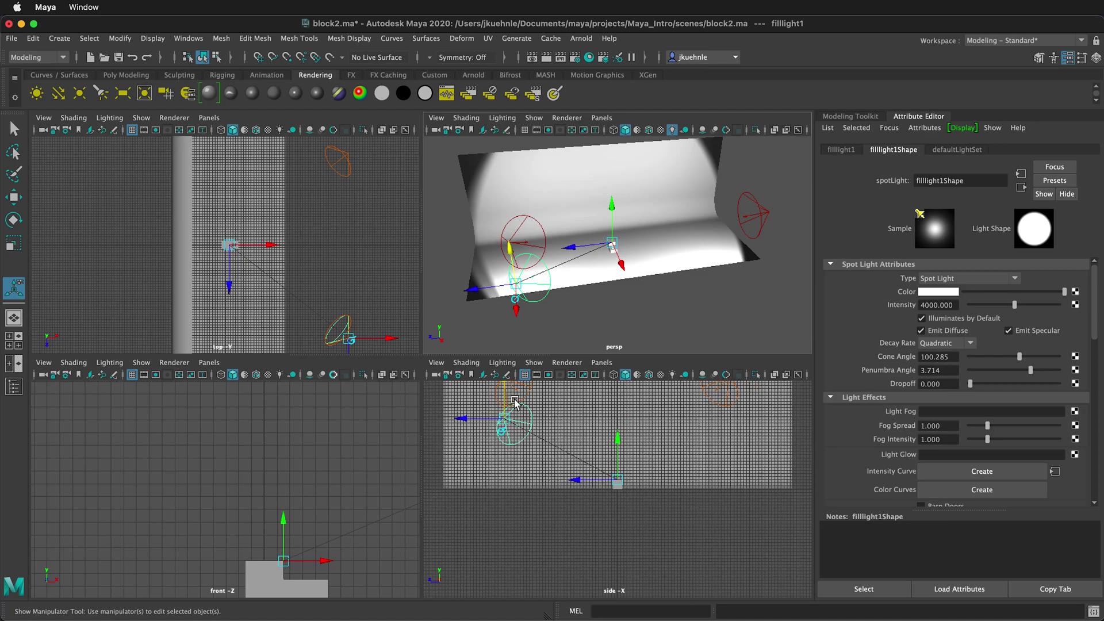
{"action": "left_click_drag", "start_coordinate": [514, 402], "coordinate": [503, 454]}
{"action": "left_click", "coordinate": [525, 473]}
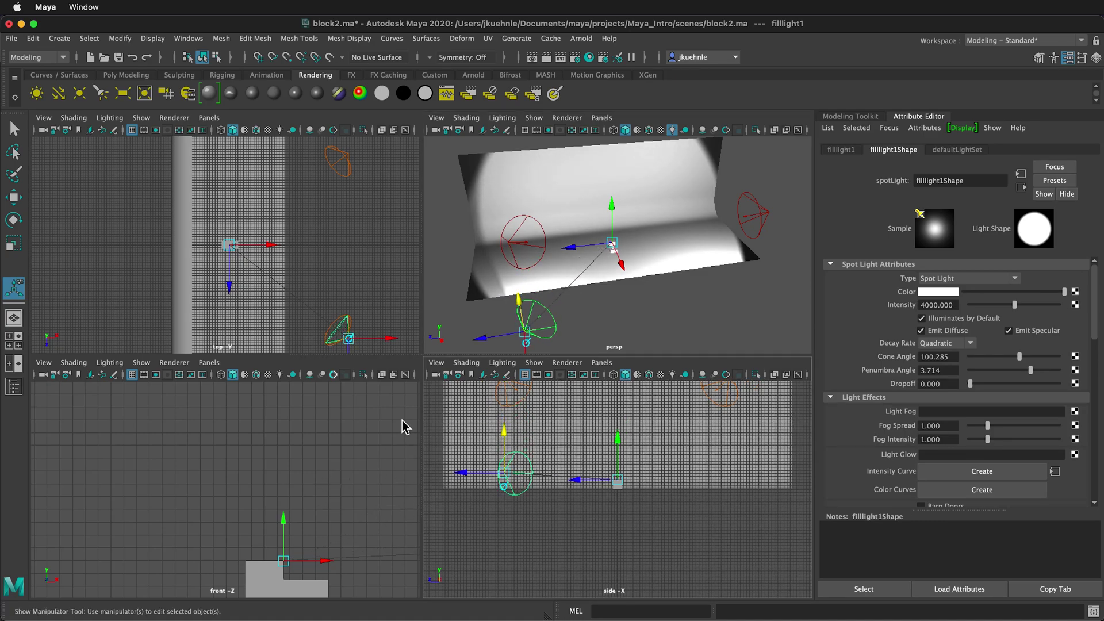
{"action": "left_click_drag", "start_coordinate": [505, 339], "coordinate": [252, 320]}
{"action": "scroll", "coordinate": [352, 230], "scroll_direction": "down", "scroll_amount": 5}
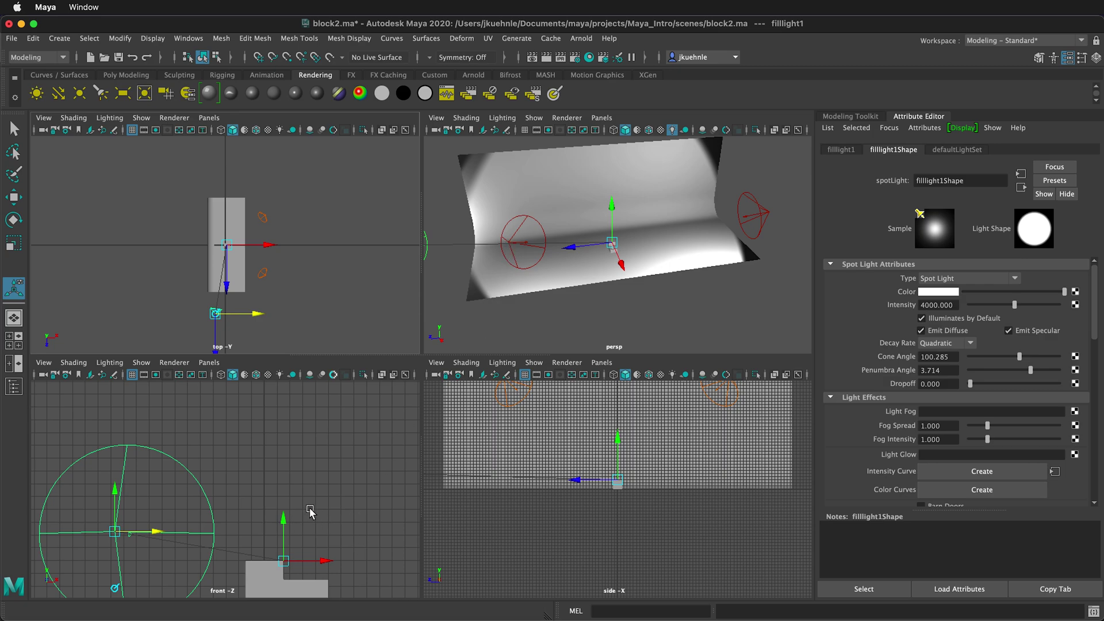
{"action": "left_click_drag", "start_coordinate": [106, 496], "coordinate": [115, 524]}
{"action": "left_click_drag", "start_coordinate": [1018, 357], "coordinate": [981, 350]}
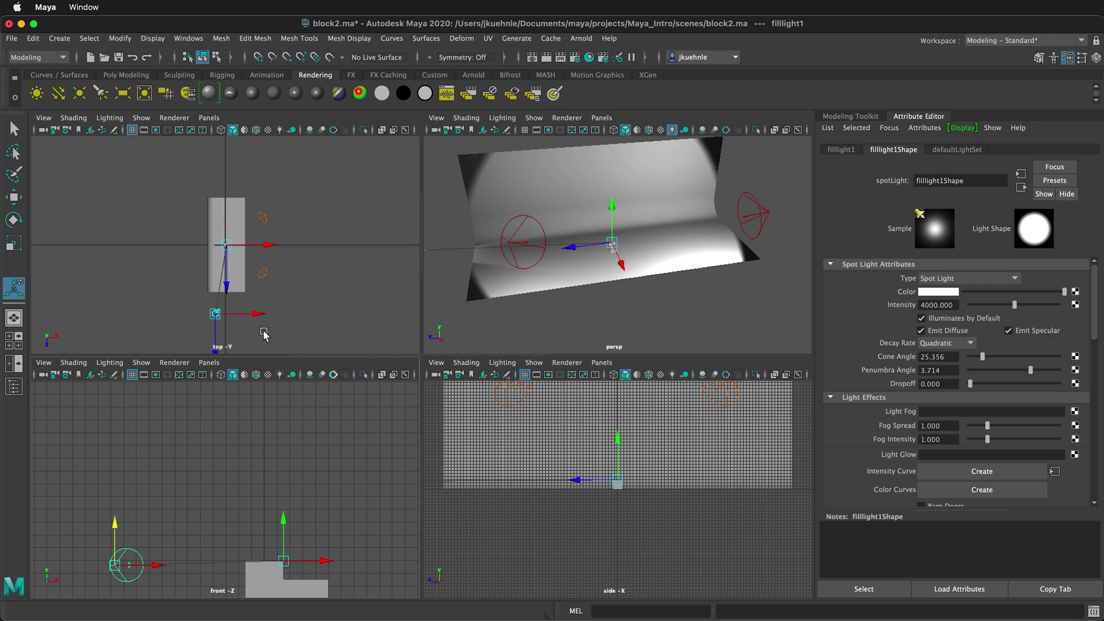
{"action": "left_click_drag", "start_coordinate": [256, 320], "coordinate": [253, 320]}
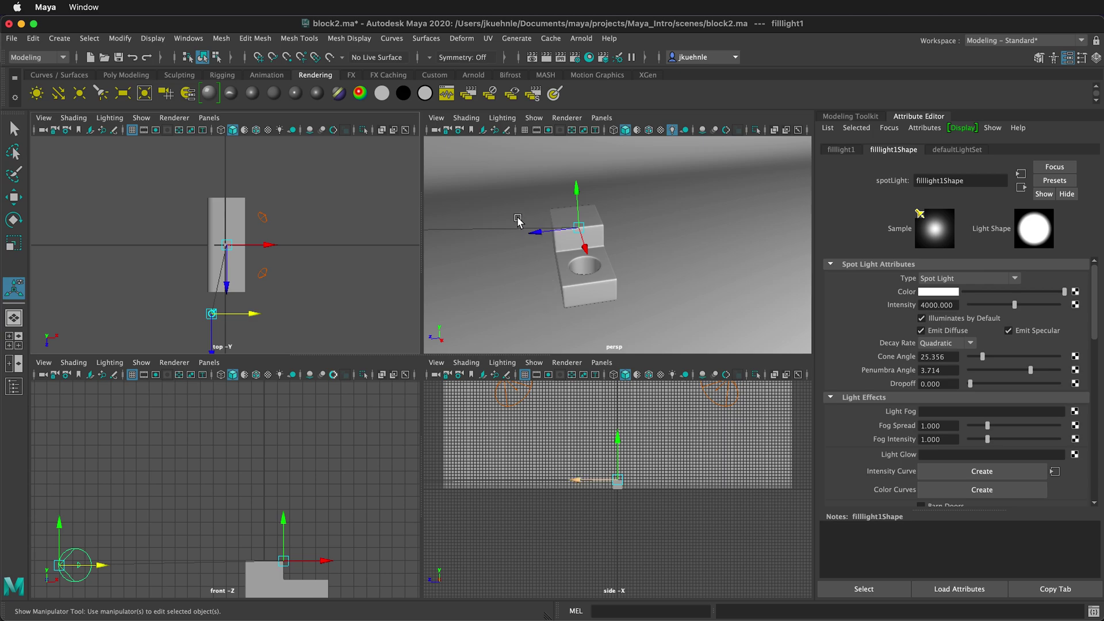
{"action": "key", "text": "space"}
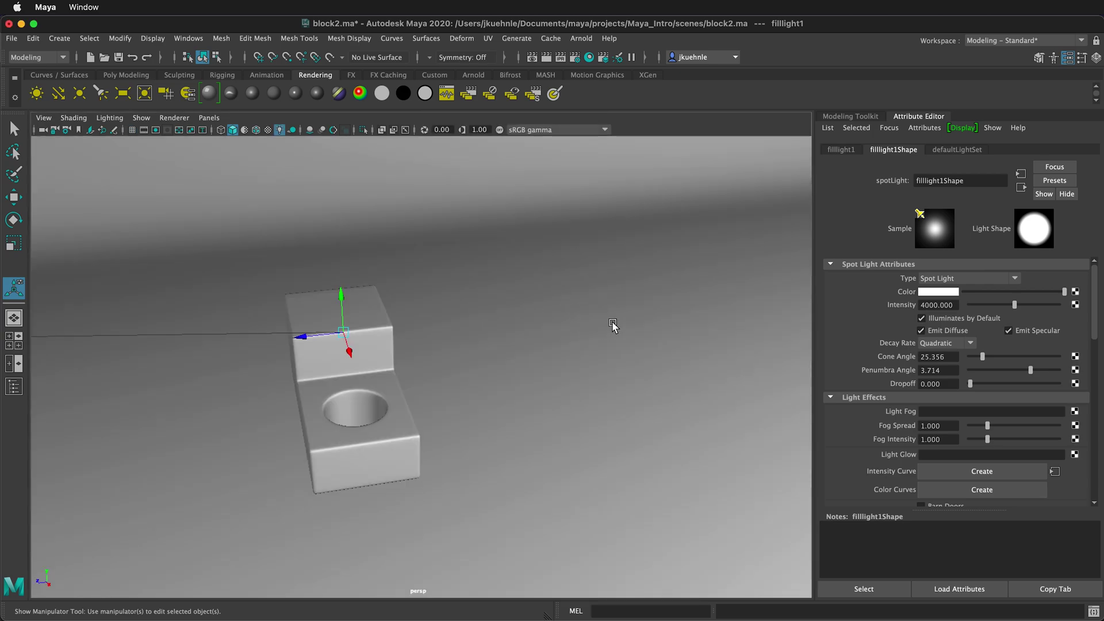
Step: Scale the curved background plane to about 3.593 along X to widen its sweep
{"action": "scroll", "coordinate": [571, 337], "scroll_direction": "up", "scroll_amount": 5}
{"action": "scroll", "coordinate": [571, 337], "scroll_direction": "down", "scroll_amount": 10}
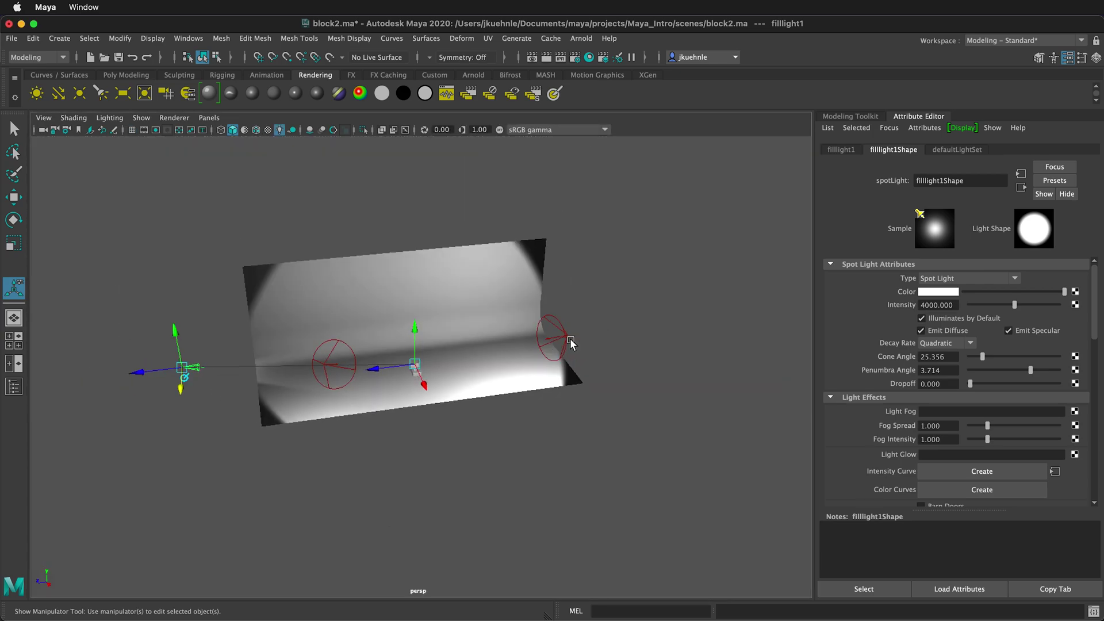
{"action": "scroll", "coordinate": [357, 338], "scroll_direction": "up", "scroll_amount": 3}
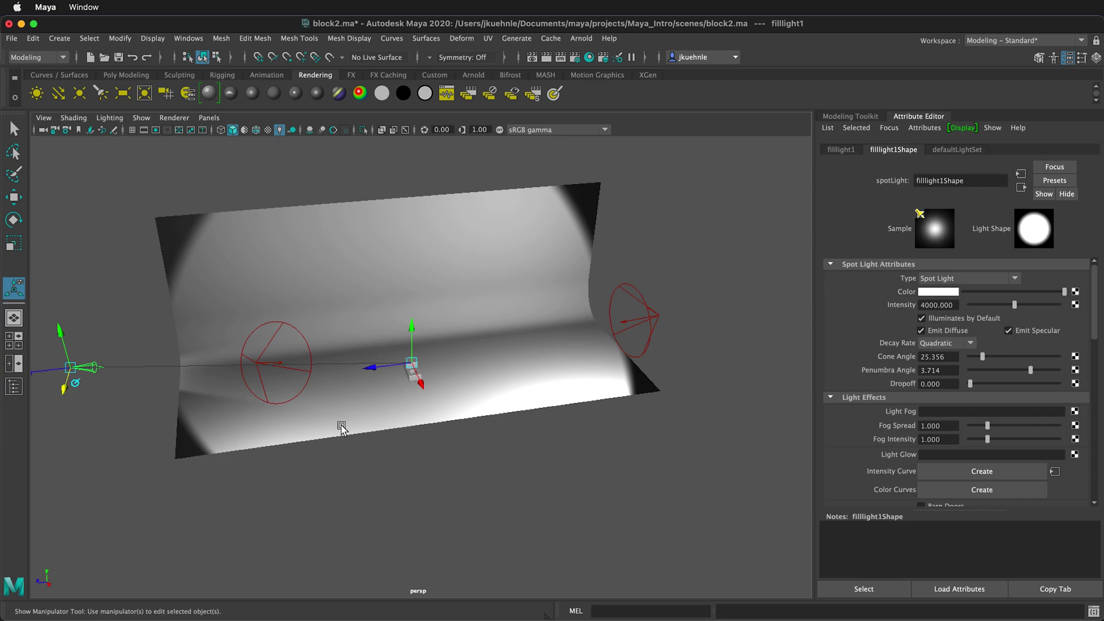
{"action": "key", "text": "q"}
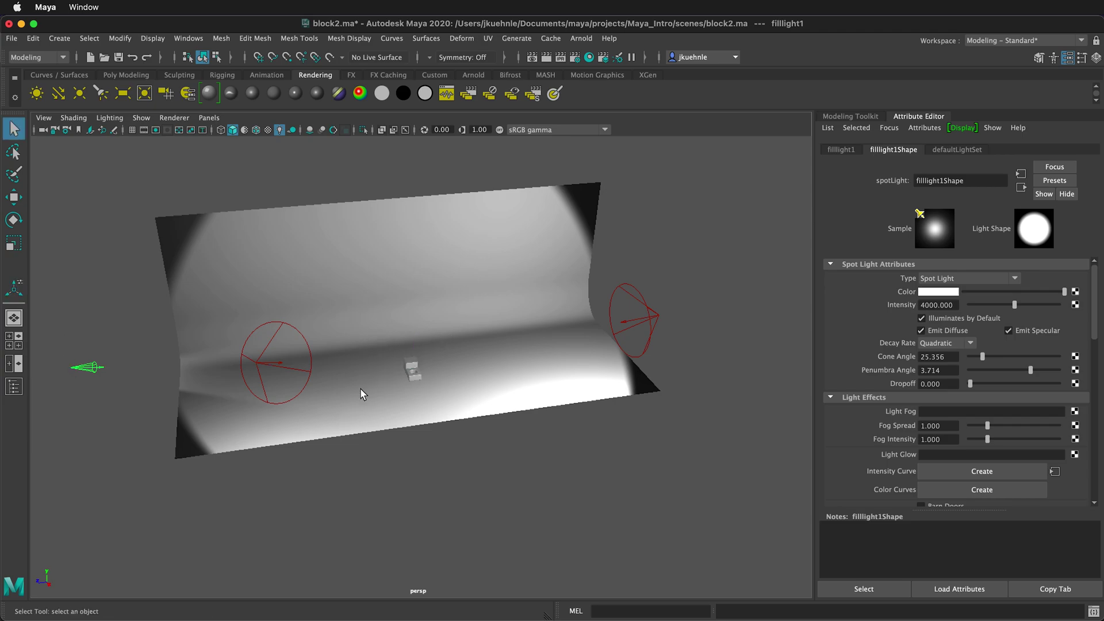
{"action": "left_click", "coordinate": [469, 292]}
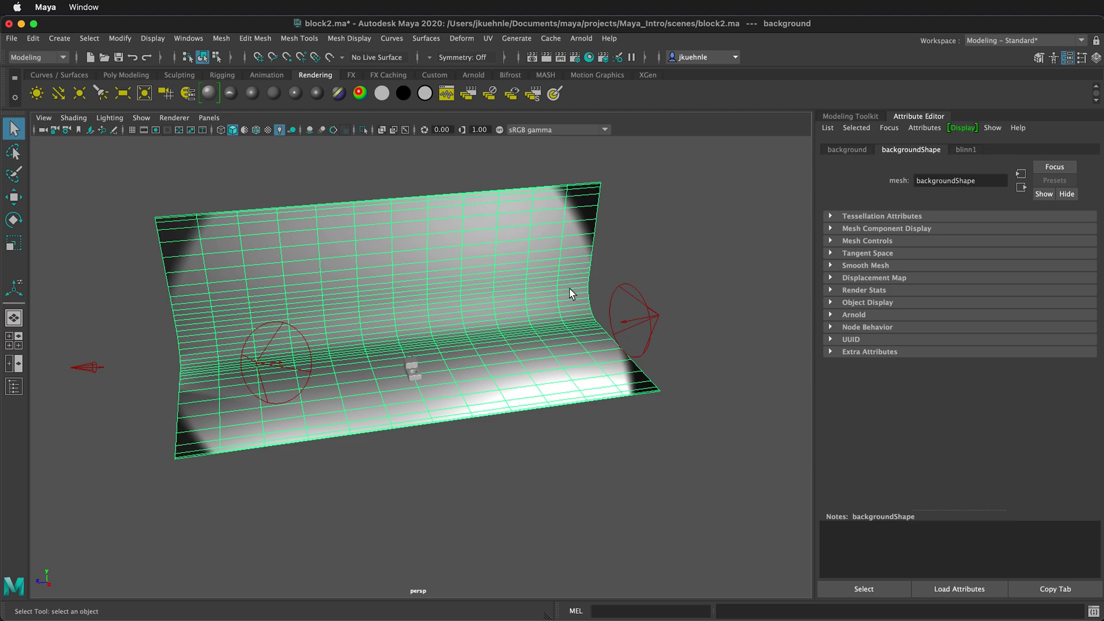
{"action": "key", "text": "r"}
{"action": "left_click_drag", "start_coordinate": [421, 402], "coordinate": [443, 469]}
{"action": "key", "text": "space"}
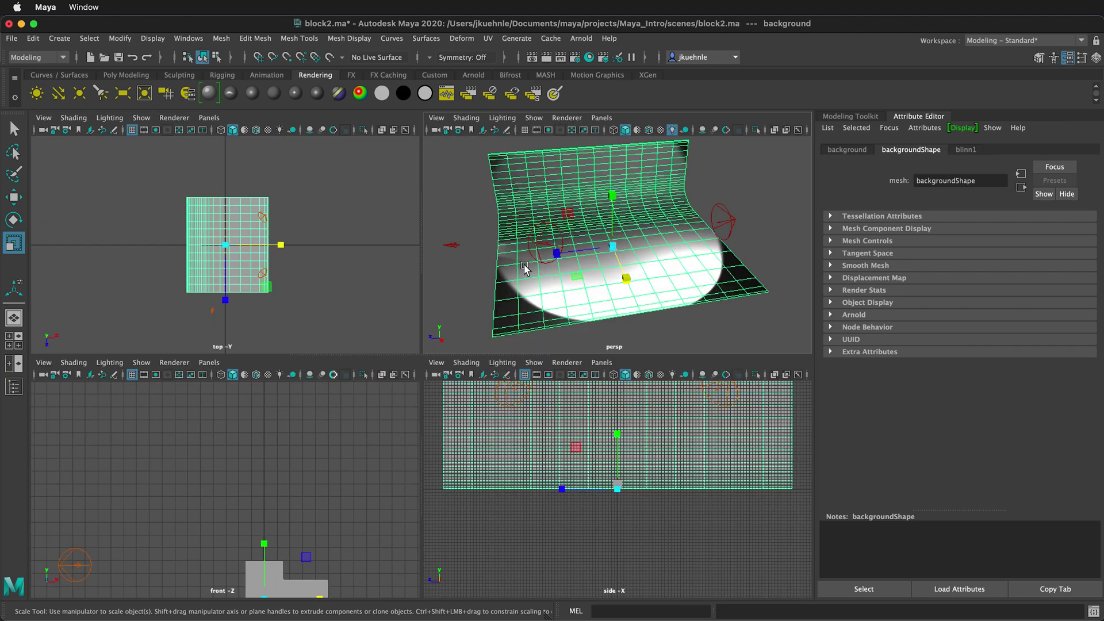
Step: Shift filllight1's origin right in the top view and set its intensity to 2000
{"action": "left_click", "coordinate": [447, 261]}
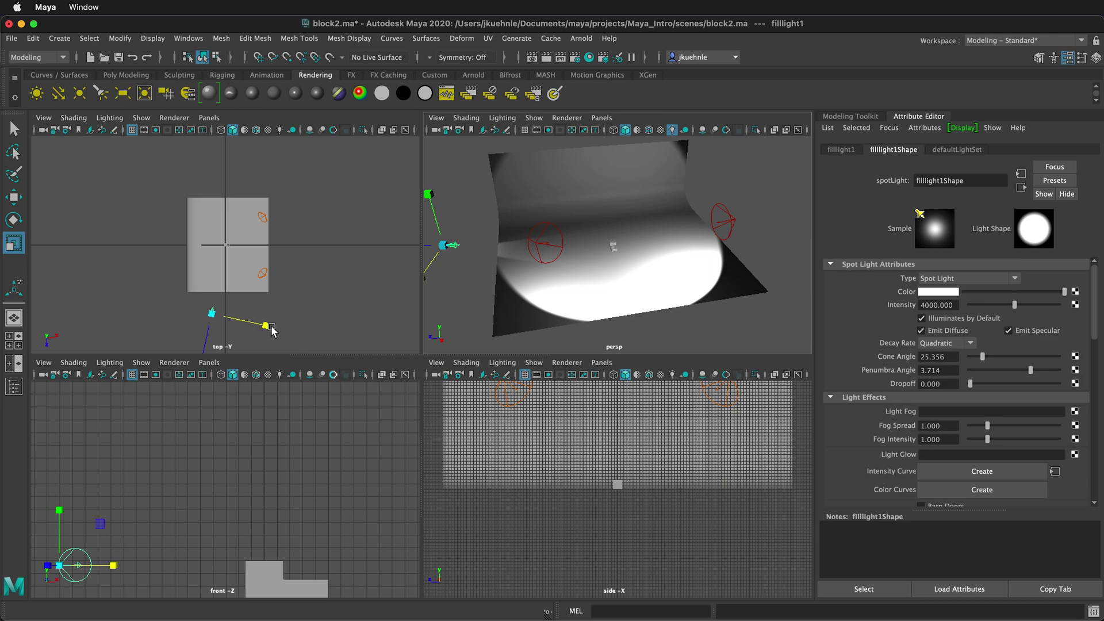
{"action": "key", "text": "t"}
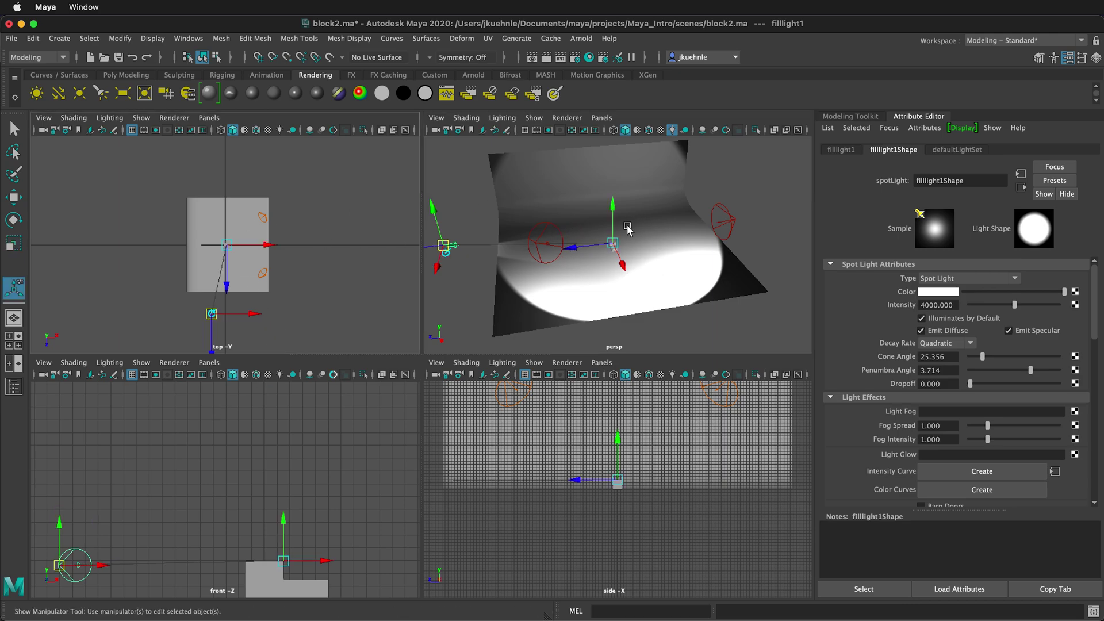
{"action": "left_click_drag", "start_coordinate": [264, 315], "coordinate": [201, 315]}
{"action": "key", "text": "z"}
{"action": "key", "text": "z"}
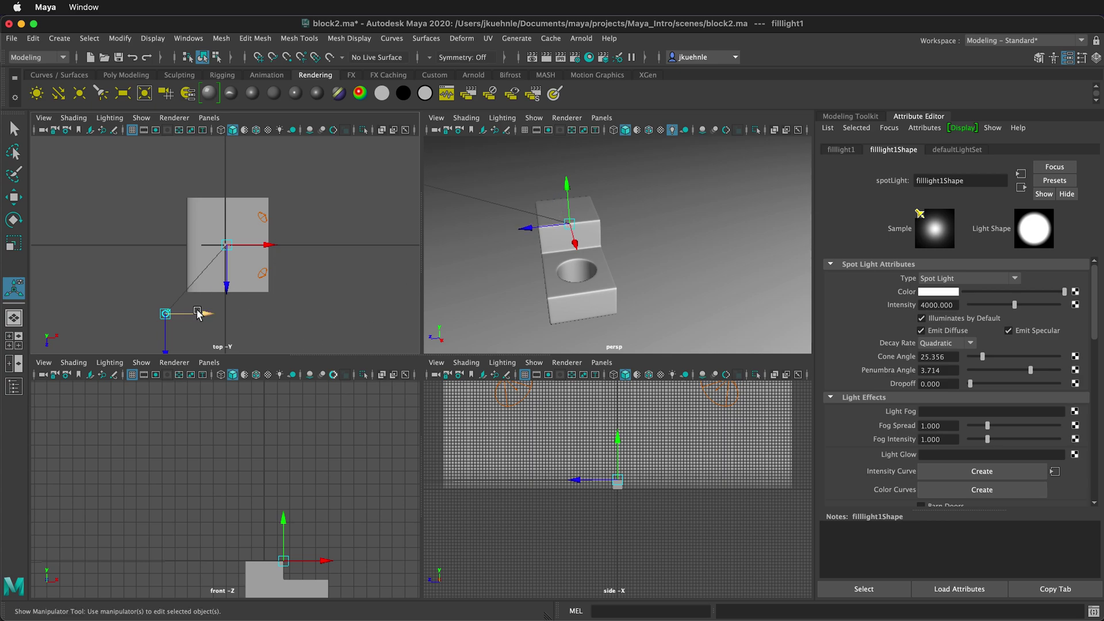
{"action": "left_click_drag", "start_coordinate": [198, 315], "coordinate": [221, 314]}
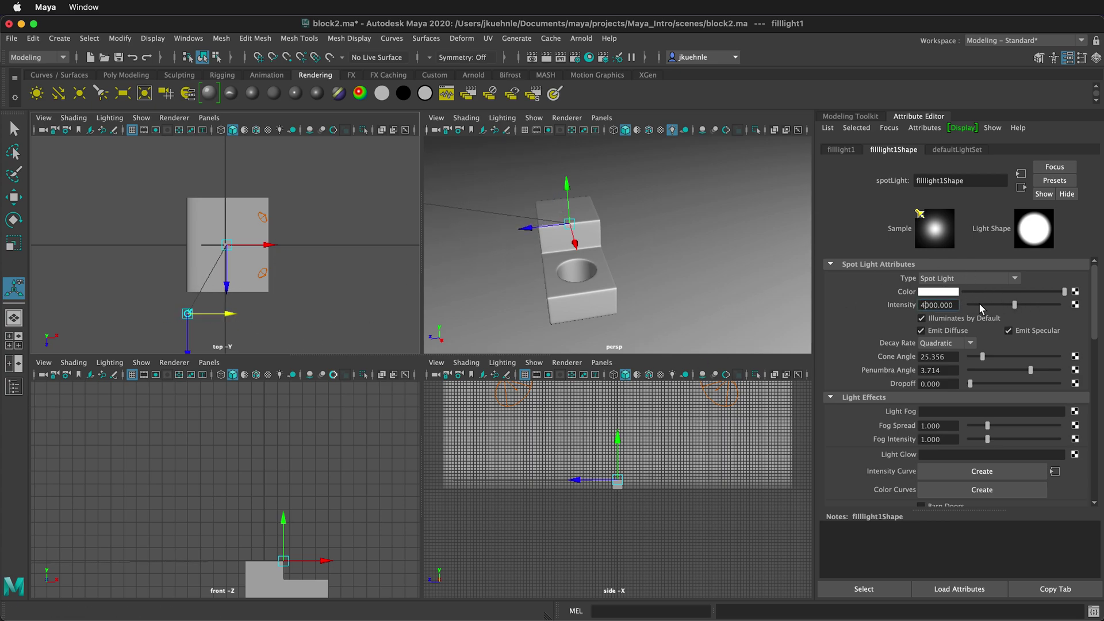
{"action": "key", "text": "Return"}
{"action": "key", "text": "space"}
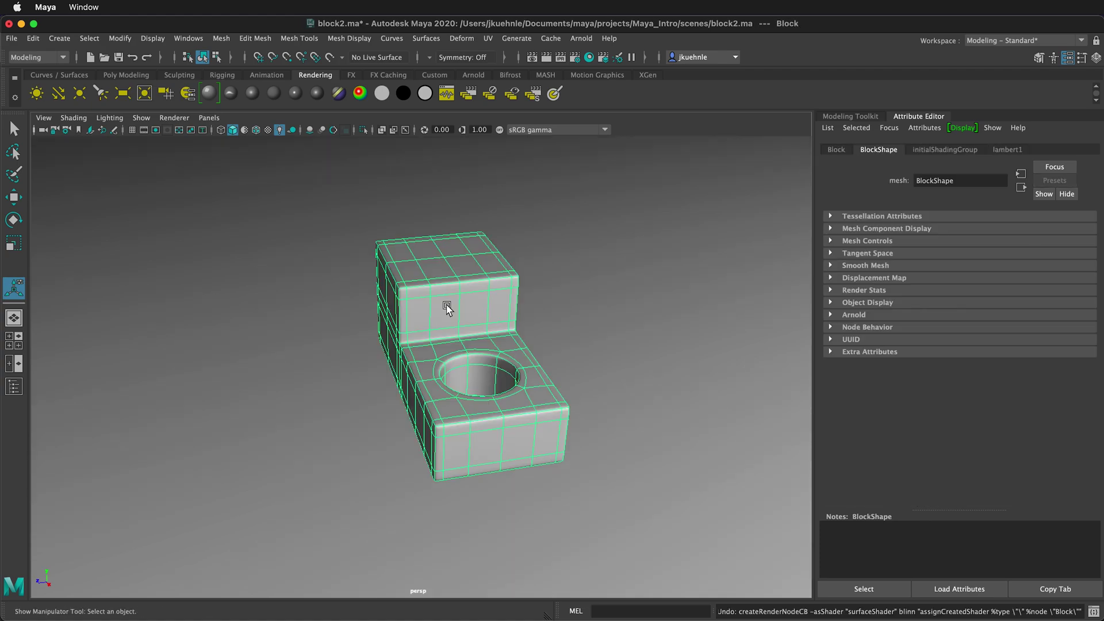
Step: Assign a new Blinn material (blinn3) to the block and make its colour yellow
{"action": "right_click_drag", "start_coordinate": [448, 306], "coordinate": [463, 618]}
{"action": "left_click", "coordinate": [451, 301]}
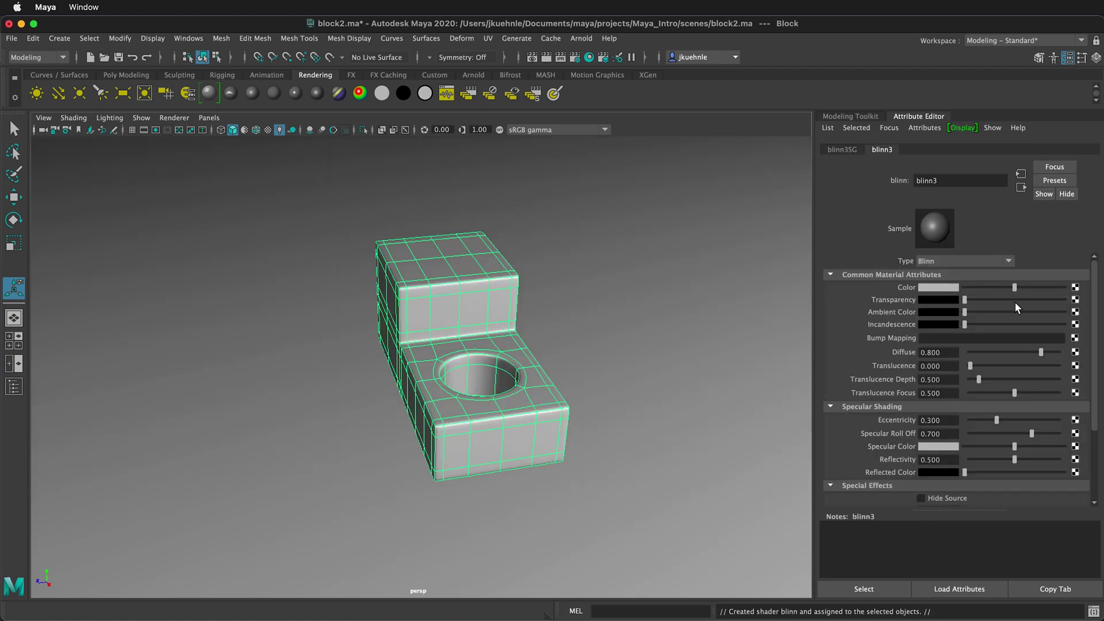
{"action": "left_click", "coordinate": [954, 288]}
{"action": "left_click", "coordinate": [503, 474]}
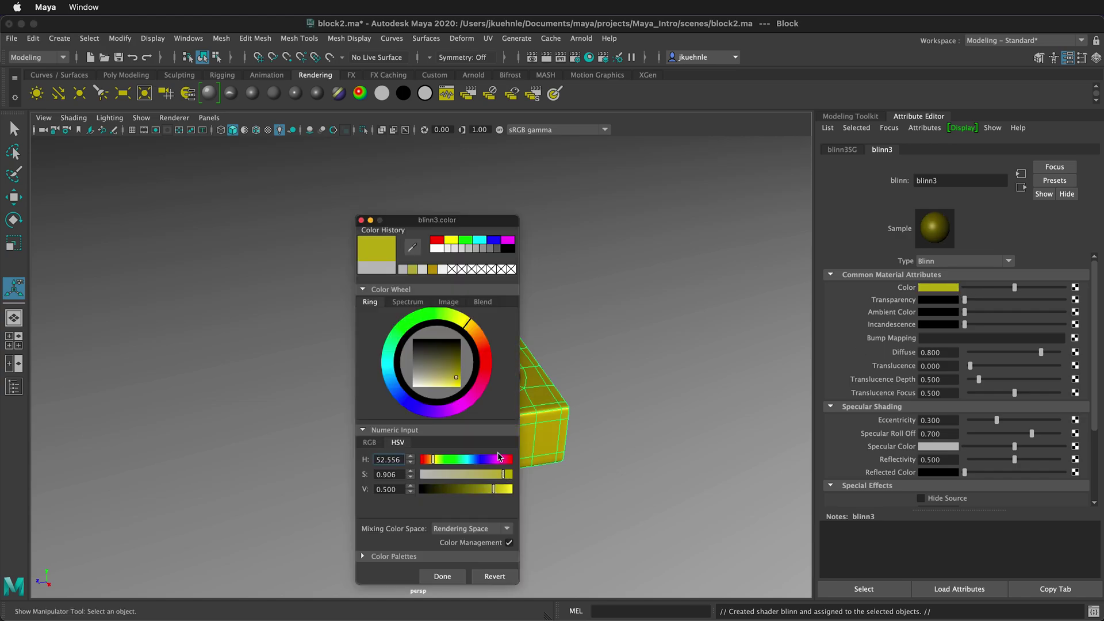
{"action": "left_click", "coordinate": [442, 577]}
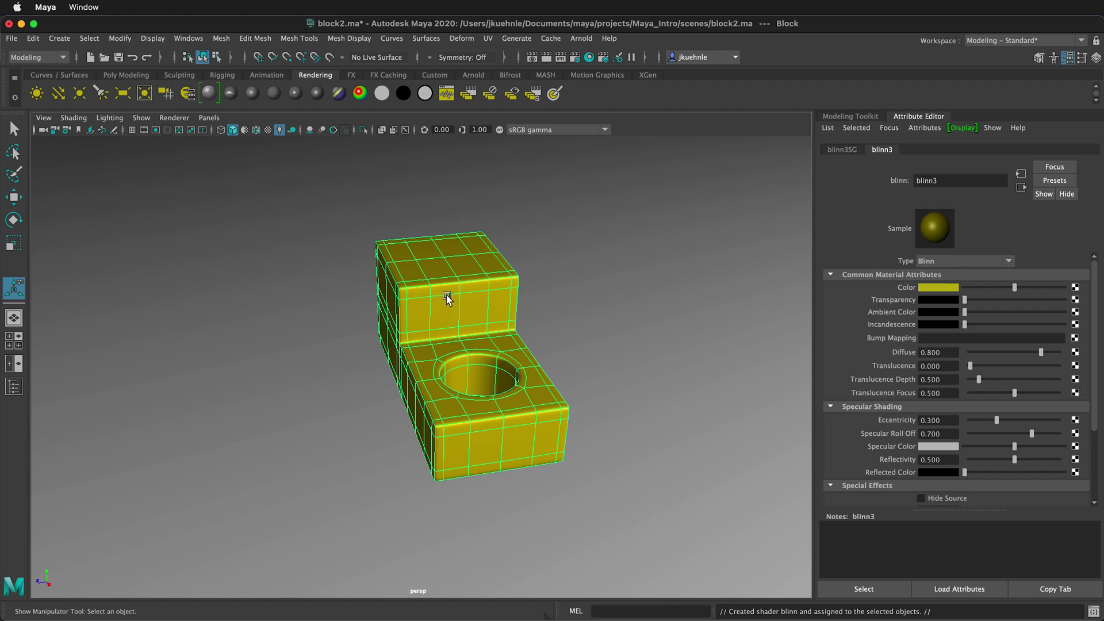
Step: Frame the scene and rotate the block about -29.859 degrees around Y
{"action": "key", "text": "q"}
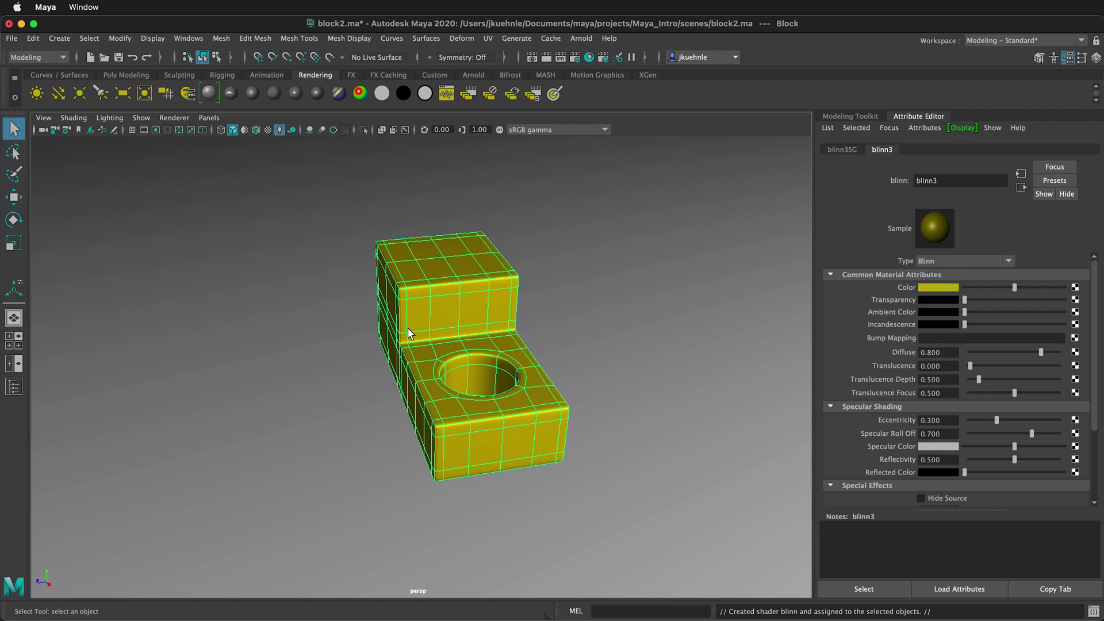
{"action": "left_click", "coordinate": [338, 374]}
{"action": "key", "text": "f"}
{"action": "key", "text": "a"}
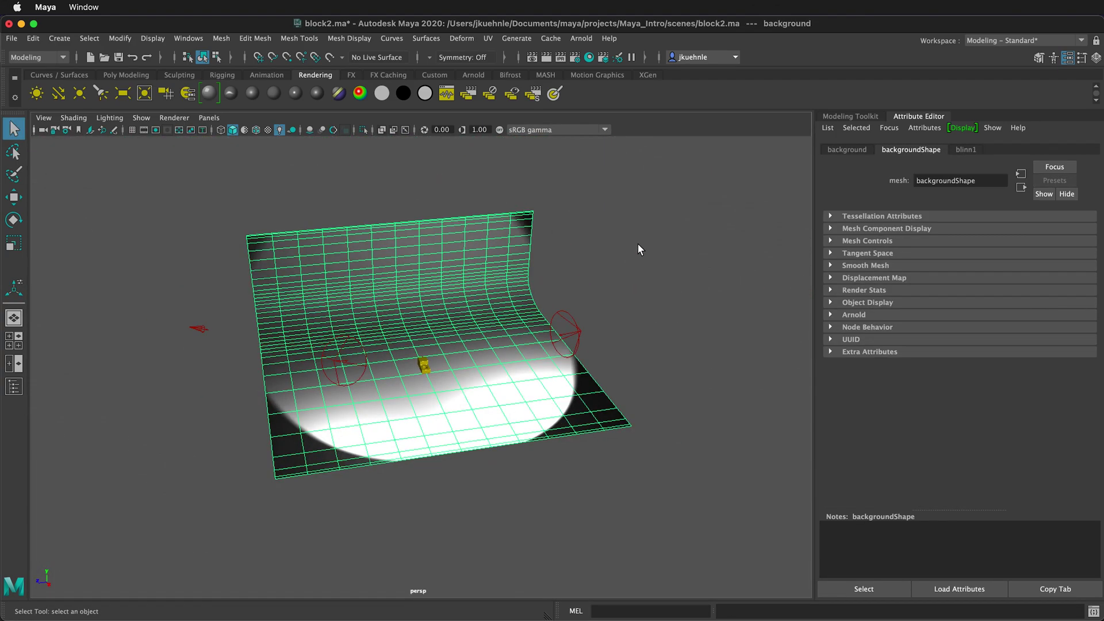
{"action": "left_click", "coordinate": [637, 244]}
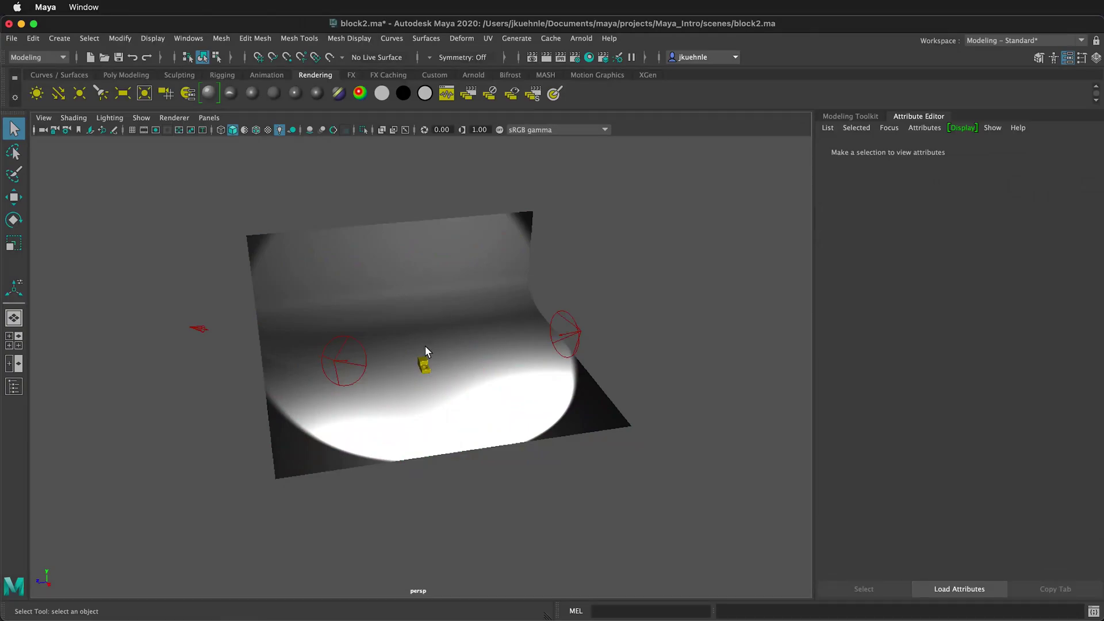
{"action": "left_click_drag", "start_coordinate": [425, 345], "coordinate": [412, 330], "text": "alt"}
{"action": "scroll", "coordinate": [412, 331], "scroll_direction": "up", "scroll_amount": 10}
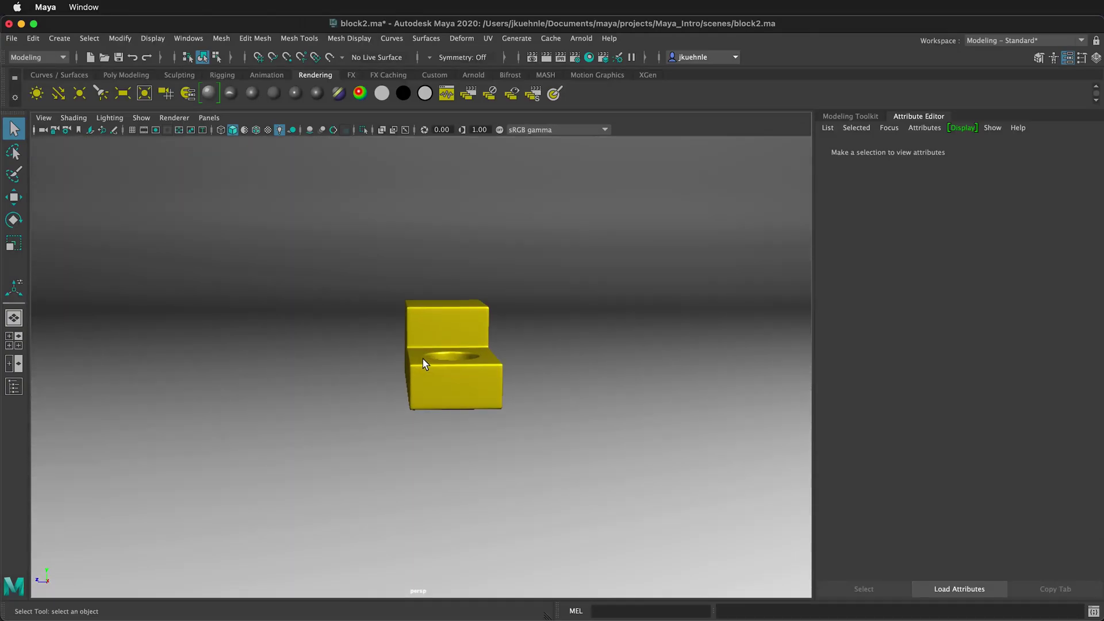
{"action": "mouse_move", "coordinate": [411, 371]}
{"action": "left_mouse_down", "text": "alt"}
{"action": "mouse_move", "coordinate": [429, 362]}
{"action": "mouse_move", "coordinate": [414, 360]}
{"action": "left_mouse_up", "text": "alt"}
{"action": "left_click", "coordinate": [445, 340]}
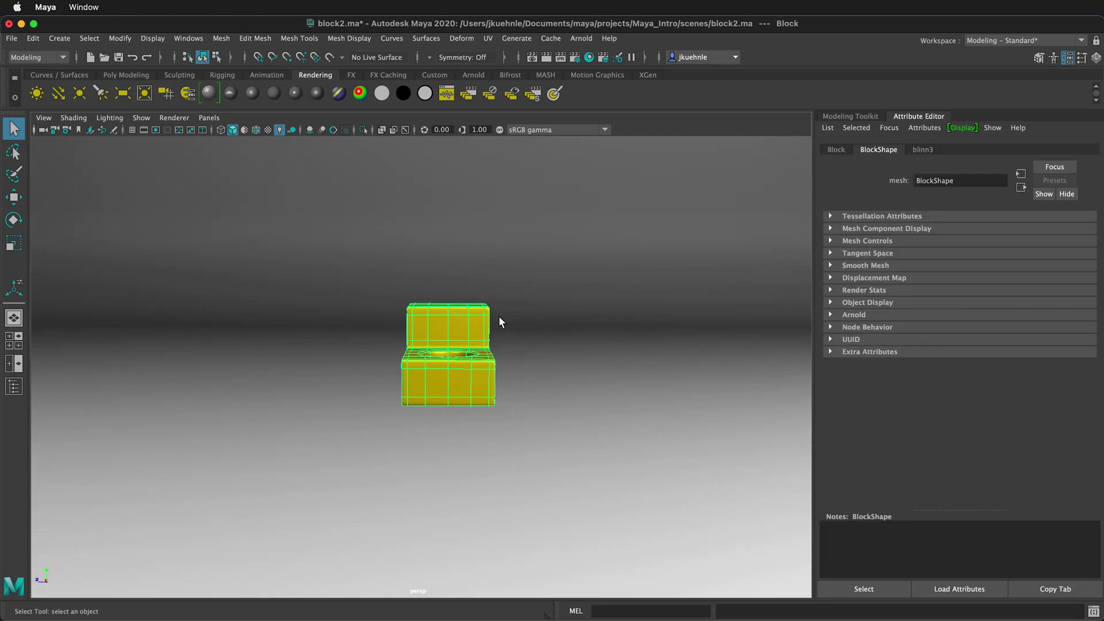
{"action": "key", "text": "e"}
{"action": "left_click_drag", "start_coordinate": [489, 349], "coordinate": [463, 355]}
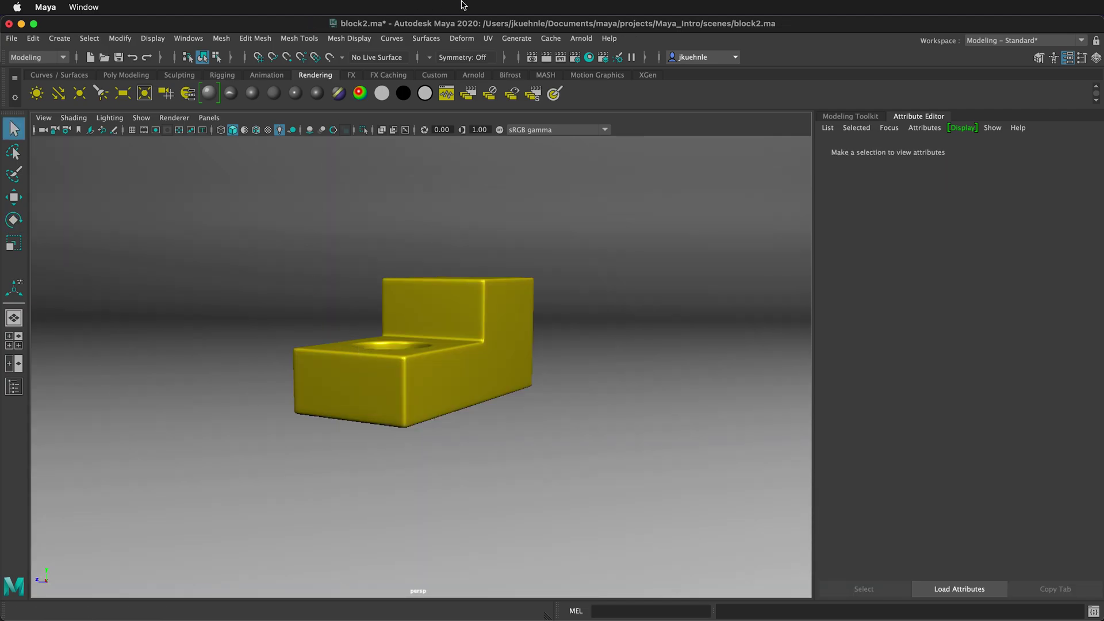
Step: Render the current frame, then re-render it with Maya Hardware 2.0 and colour management off
{"action": "left_click", "coordinate": [547, 57]}
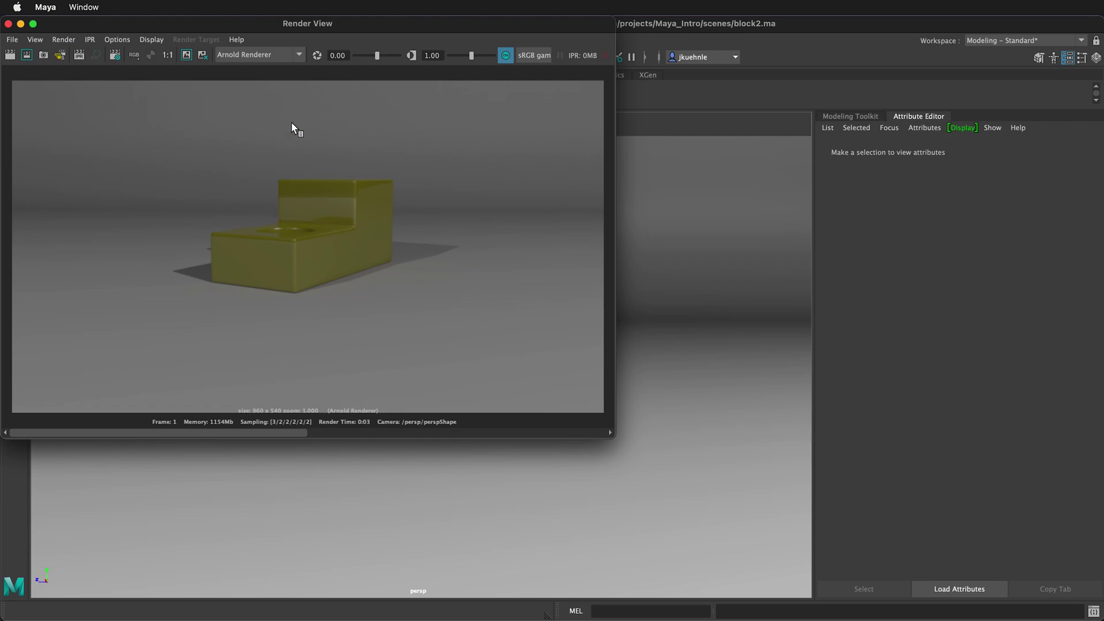
{"action": "left_click", "coordinate": [295, 53]}
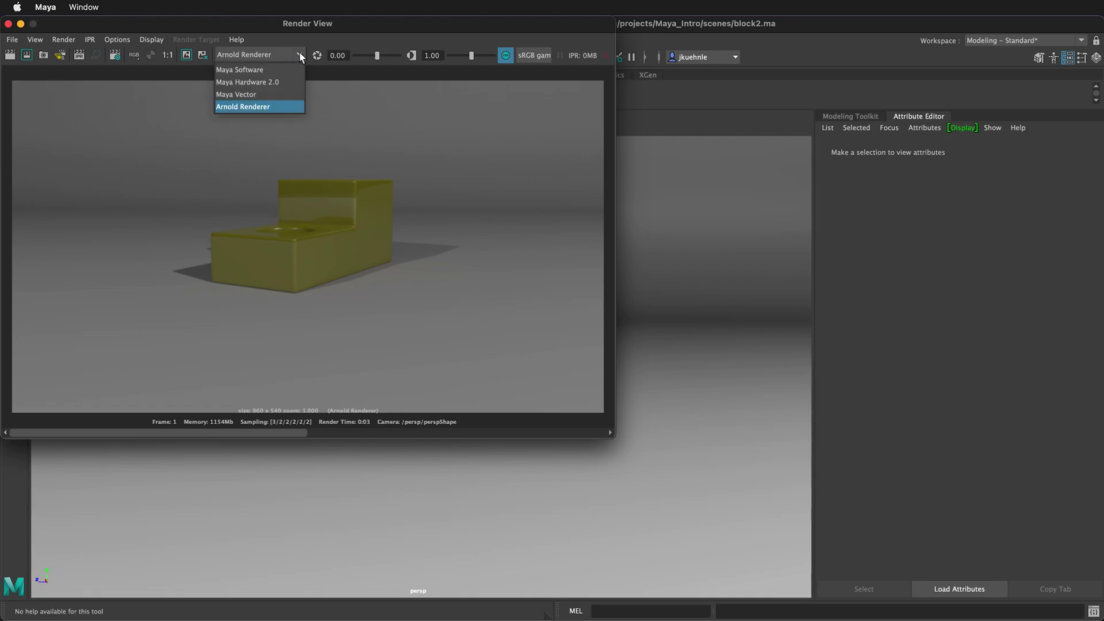
{"action": "left_click", "coordinate": [286, 82]}
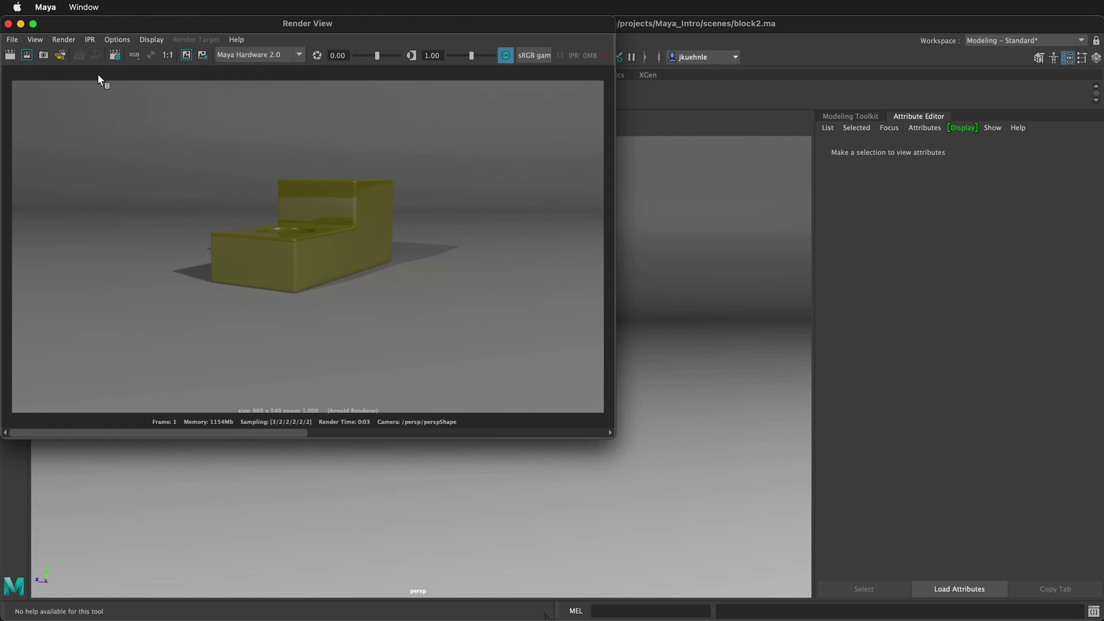
{"action": "left_click", "coordinate": [8, 57]}
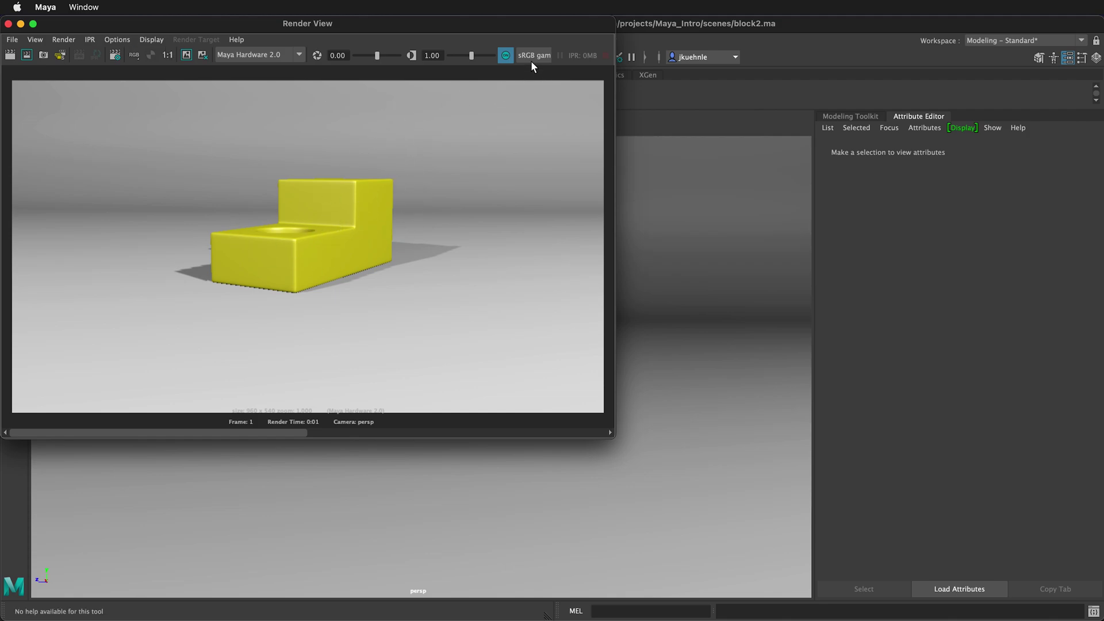
{"action": "left_click", "coordinate": [506, 56]}
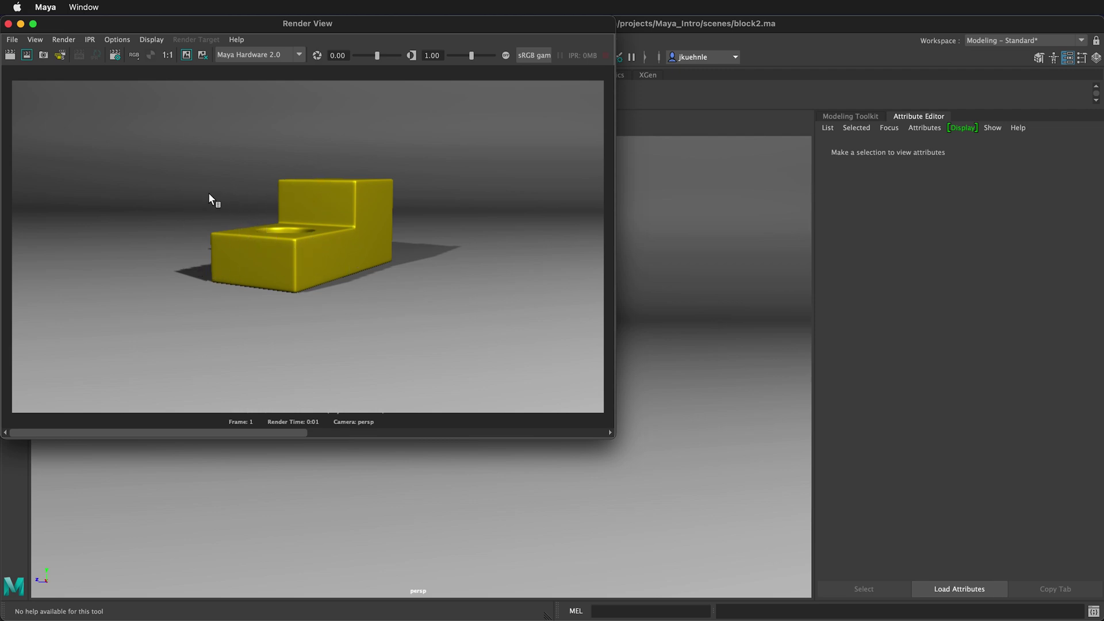
Step: Check the 960×540 HD 540 image size in Render Settings, then close Render Settings and Render View
{"action": "left_click", "coordinate": [18, 43]}
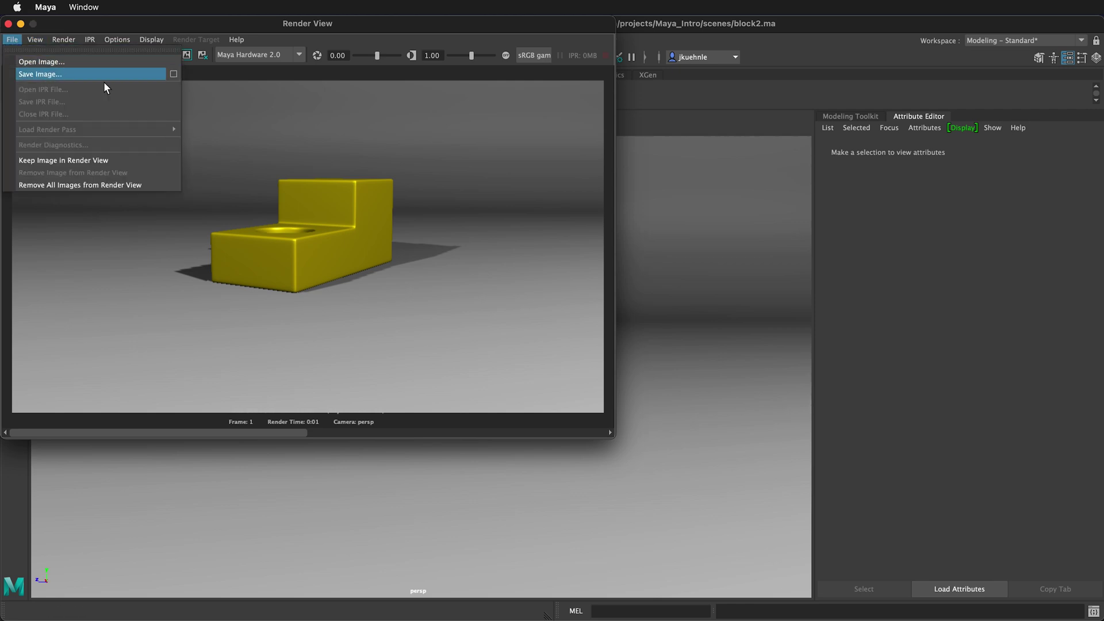
{"action": "left_click", "coordinate": [280, 79]}
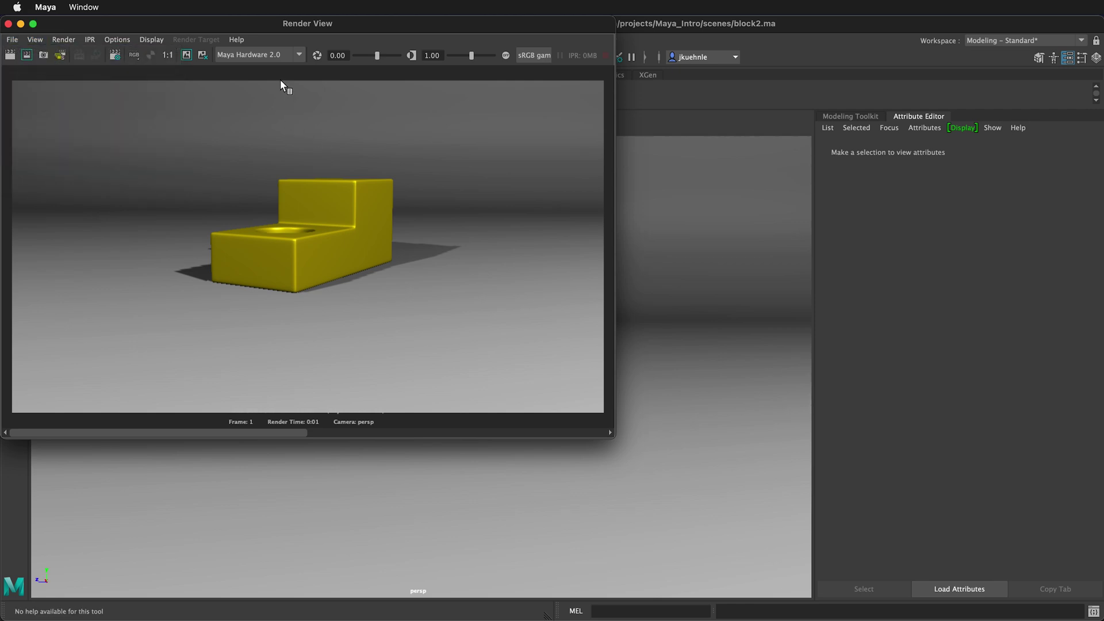
{"action": "left_click", "coordinate": [117, 40]}
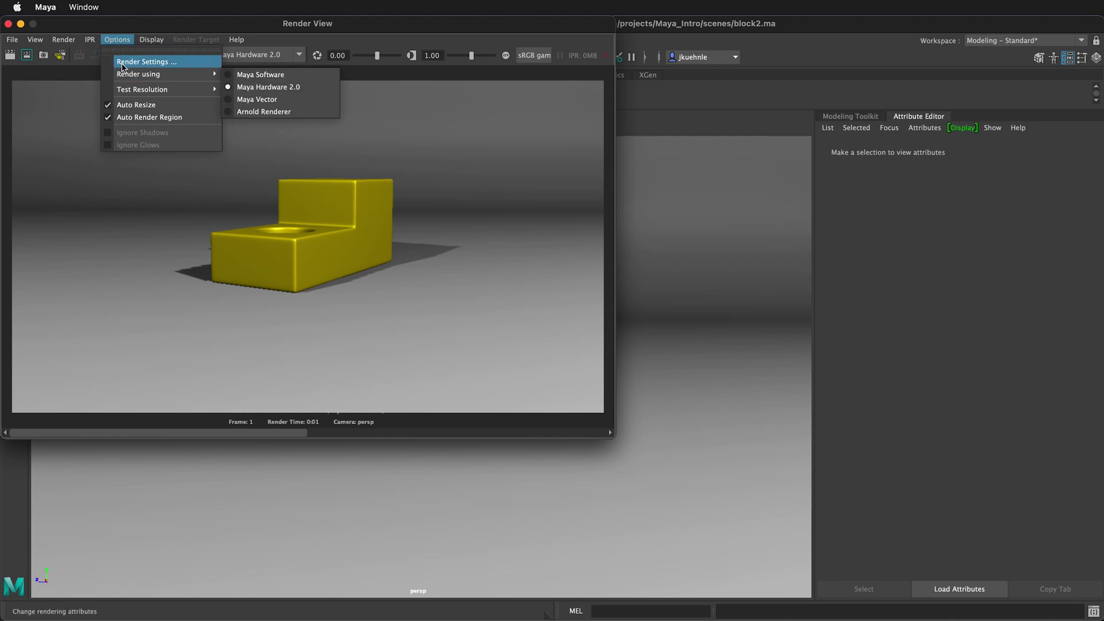
{"action": "left_click", "coordinate": [132, 59]}
{"action": "scroll", "coordinate": [242, 393], "scroll_direction": "down", "scroll_amount": 5}
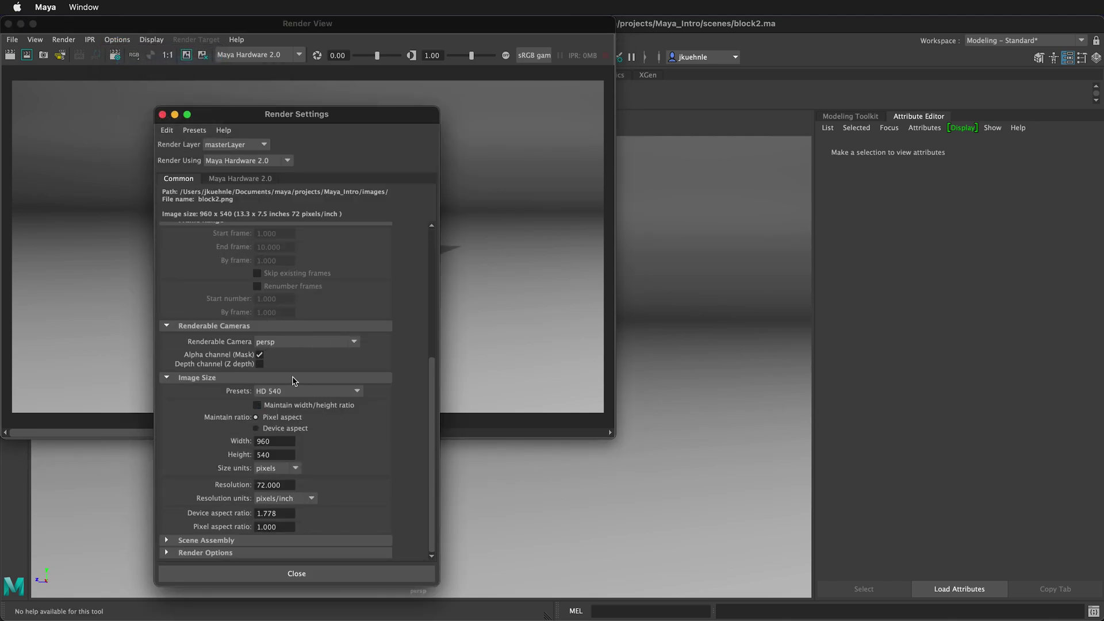
{"action": "left_click", "coordinate": [163, 115]}
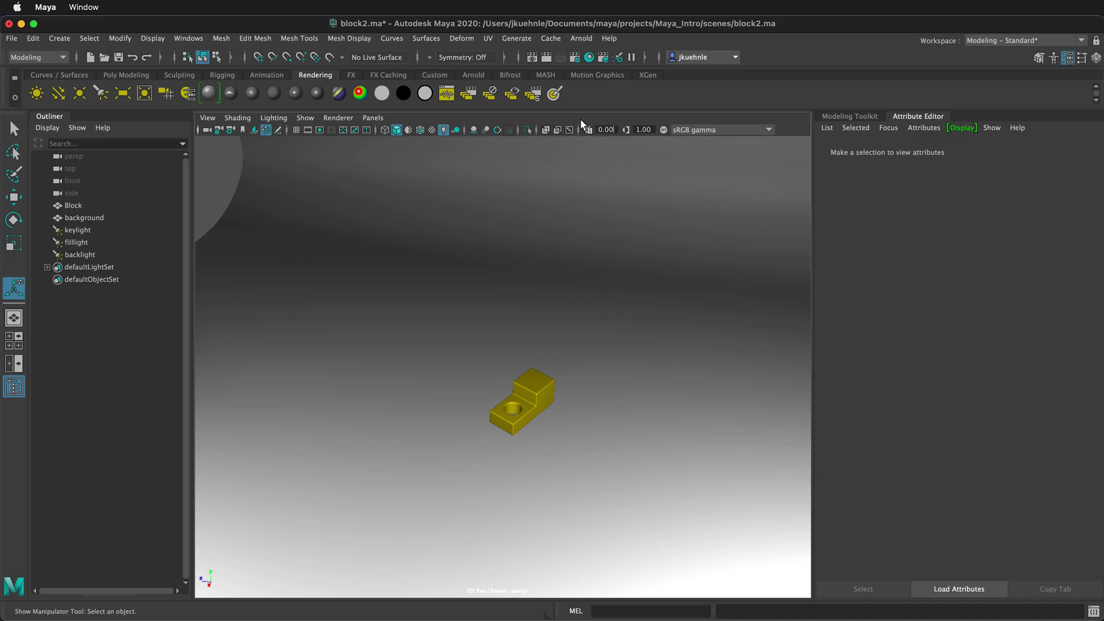
Step: Re-render the block from a lower, more level perspective angle, then close Render View
{"action": "left_click", "coordinate": [546, 57]}
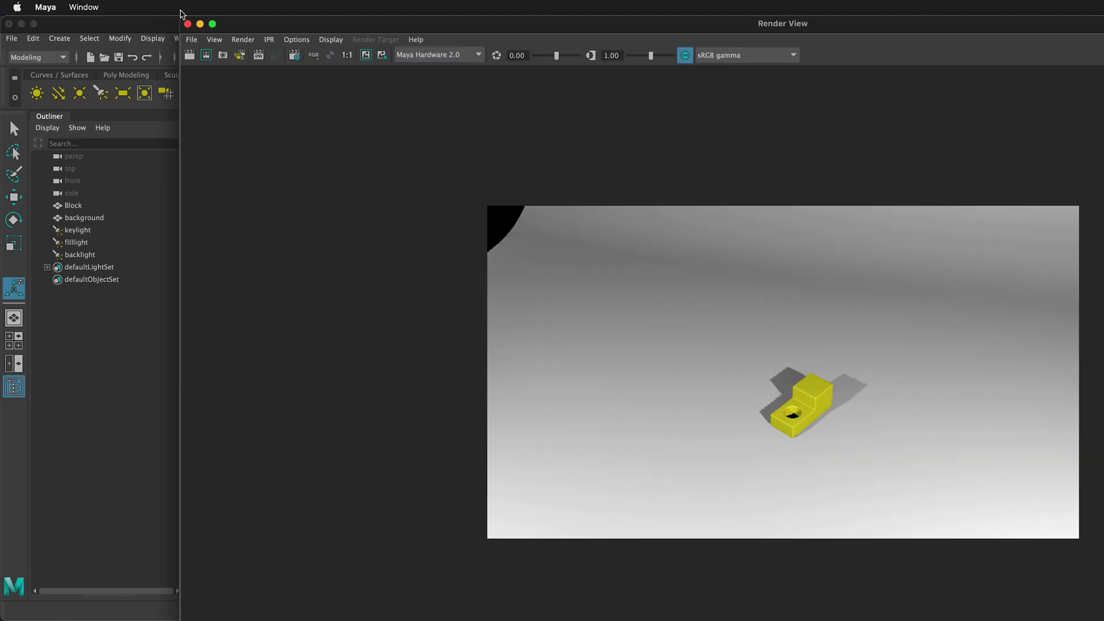
{"action": "left_click_drag", "start_coordinate": [184, 16], "coordinate": [461, 203]}
{"action": "left_click_drag", "start_coordinate": [663, 211], "coordinate": [876, 211]}
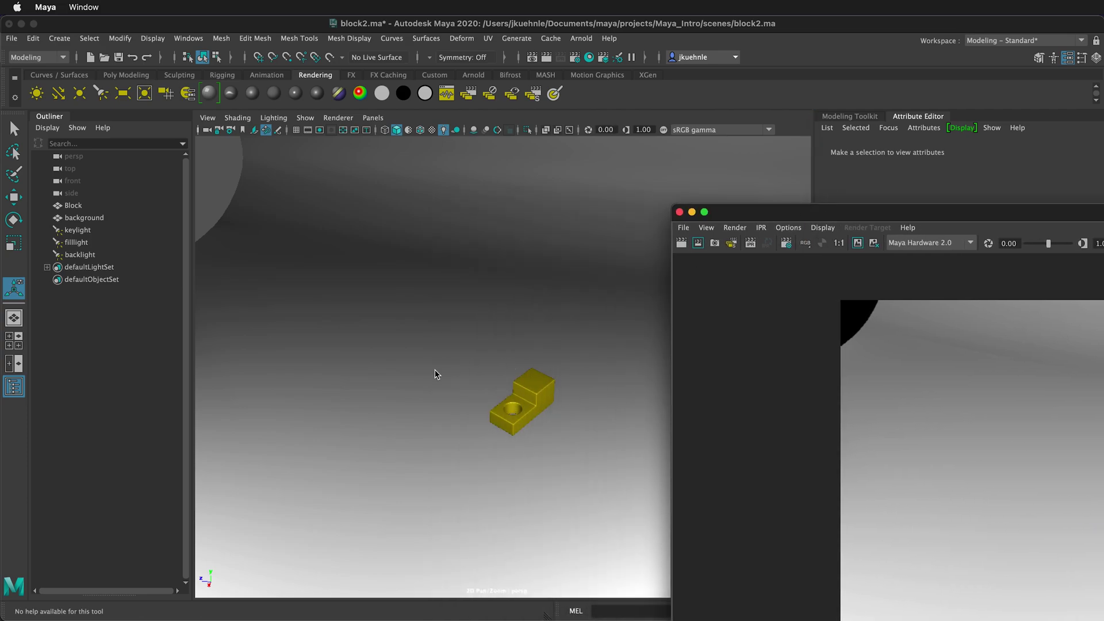
{"action": "left_click_drag", "start_coordinate": [439, 375], "coordinate": [441, 349], "text": "alt"}
{"action": "left_click", "coordinate": [681, 242]}
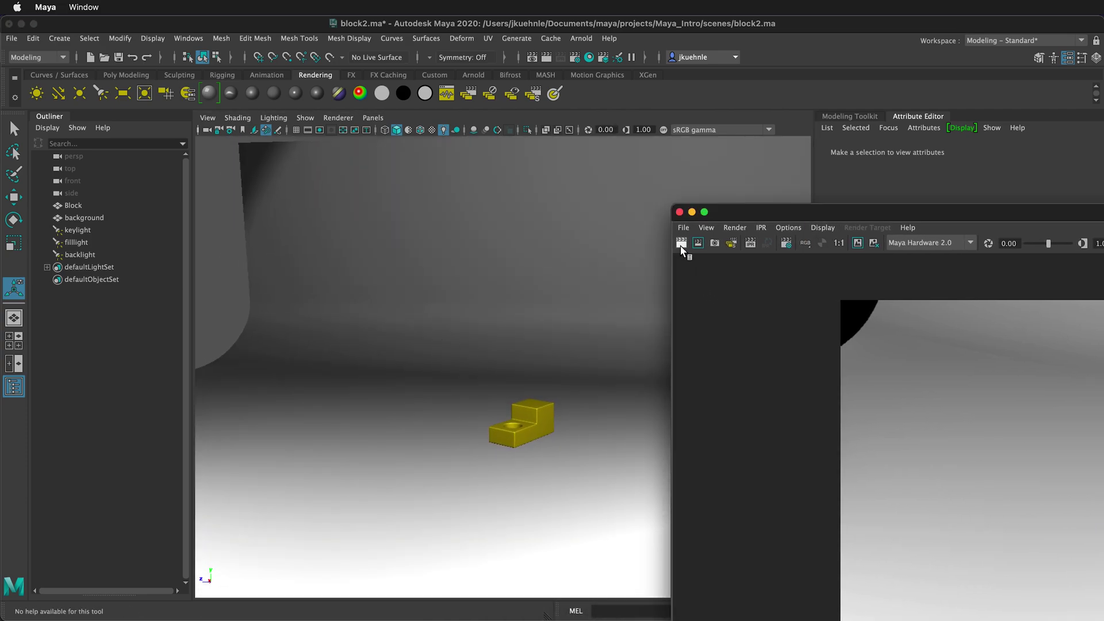
{"action": "left_click_drag", "start_coordinate": [843, 213], "coordinate": [527, 142]}
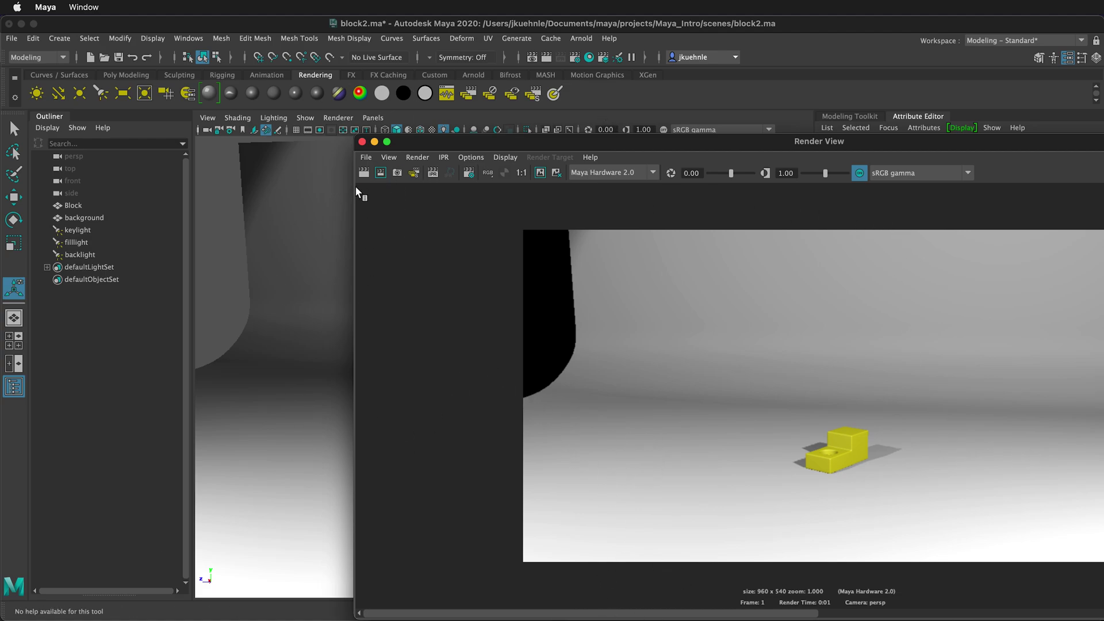
{"action": "left_click", "coordinate": [362, 141]}
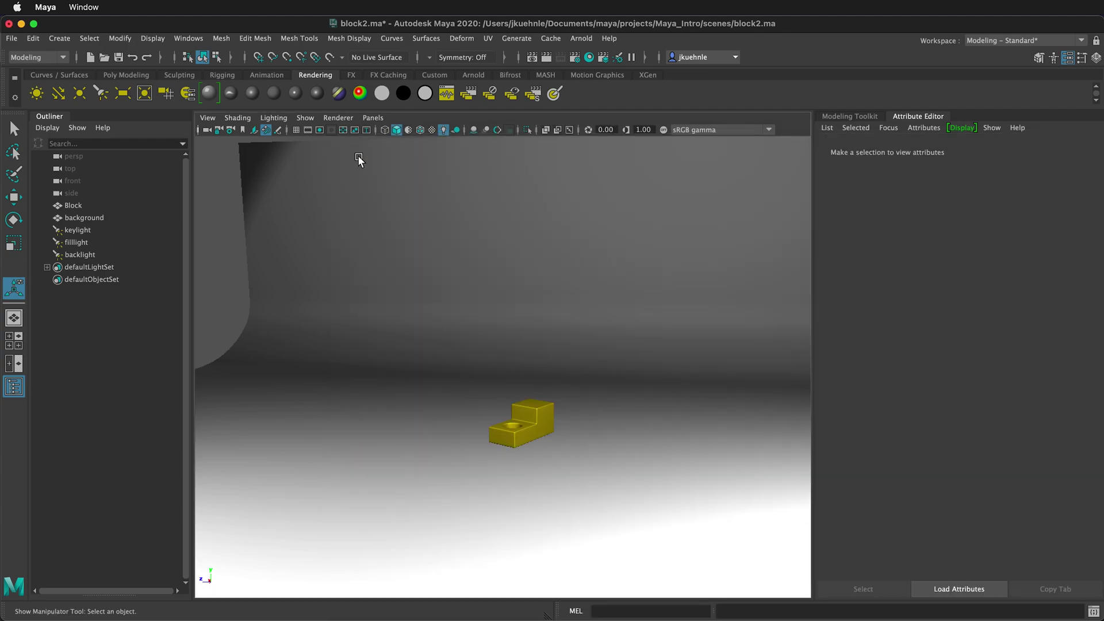
Step: Create camera1 and move it down and left in front of the block
{"action": "left_click", "coordinate": [161, 95]}
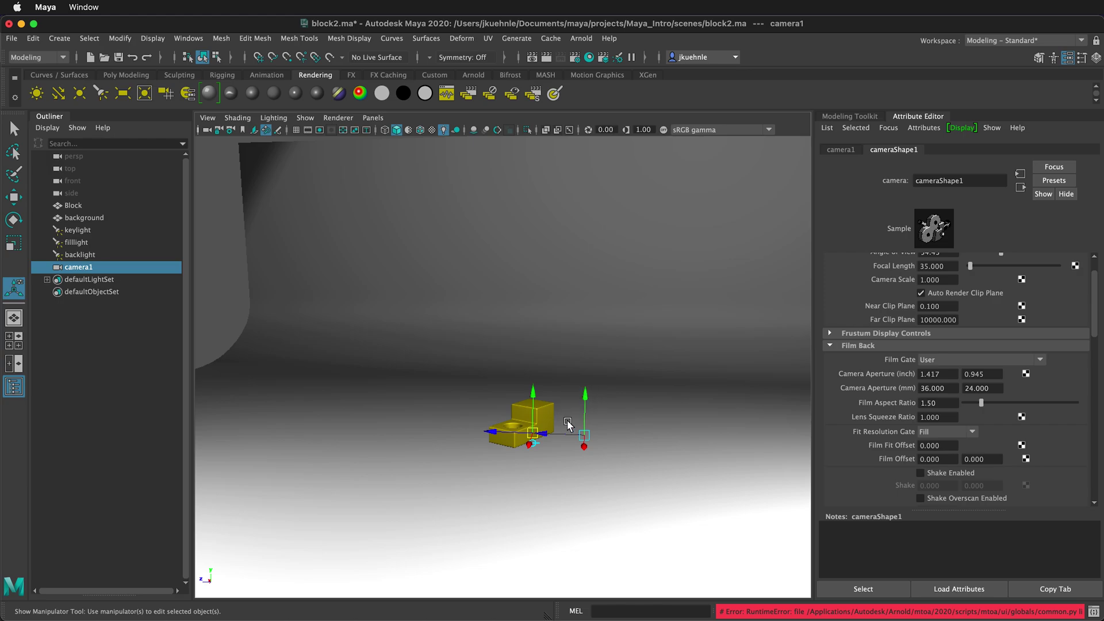
{"action": "key", "text": "w"}
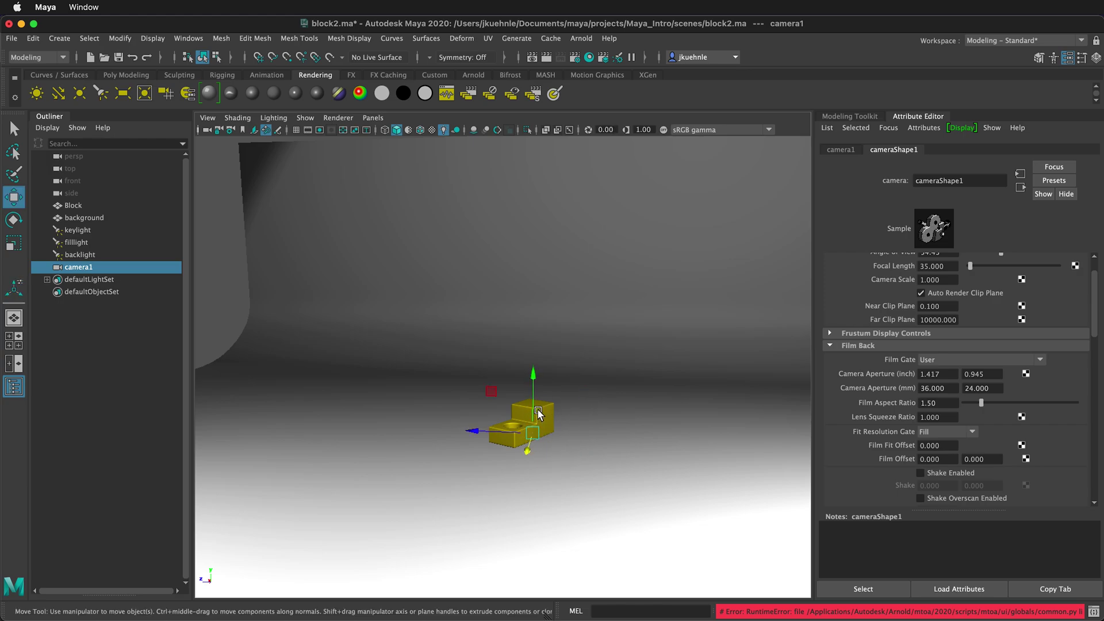
{"action": "mouse_move", "coordinate": [521, 449]}
{"action": "left_mouse_down"}
{"action": "mouse_move", "coordinate": [509, 463]}
{"action": "mouse_move", "coordinate": [500, 450]}
{"action": "left_mouse_up"}
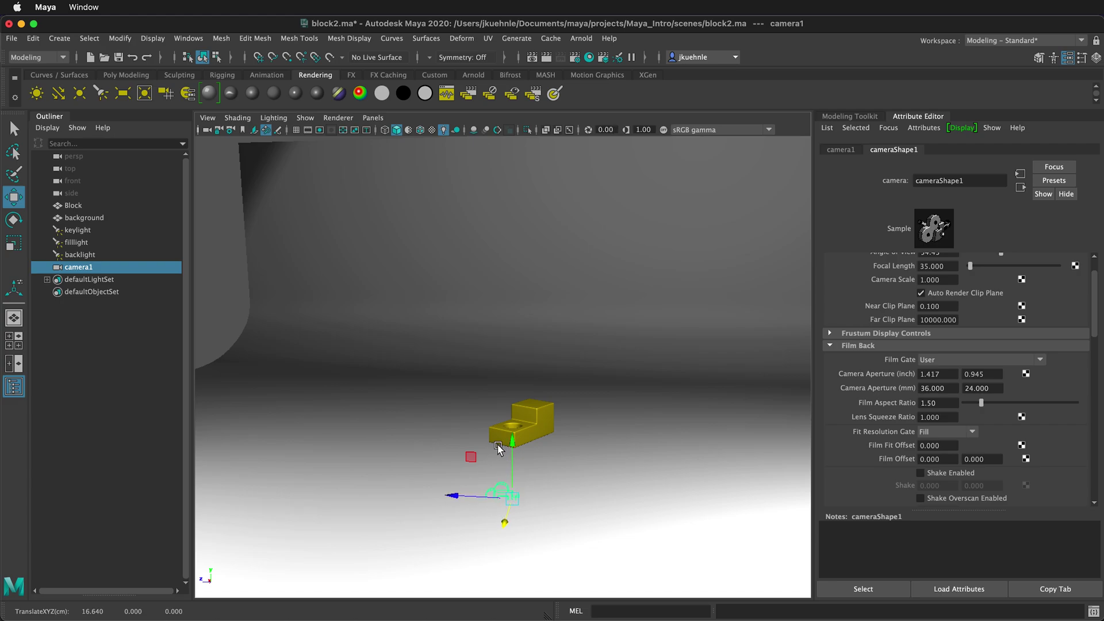
Step: Snap camera1's aim point onto the block with V and move camera1 to frame its shot
{"action": "key", "text": "t"}
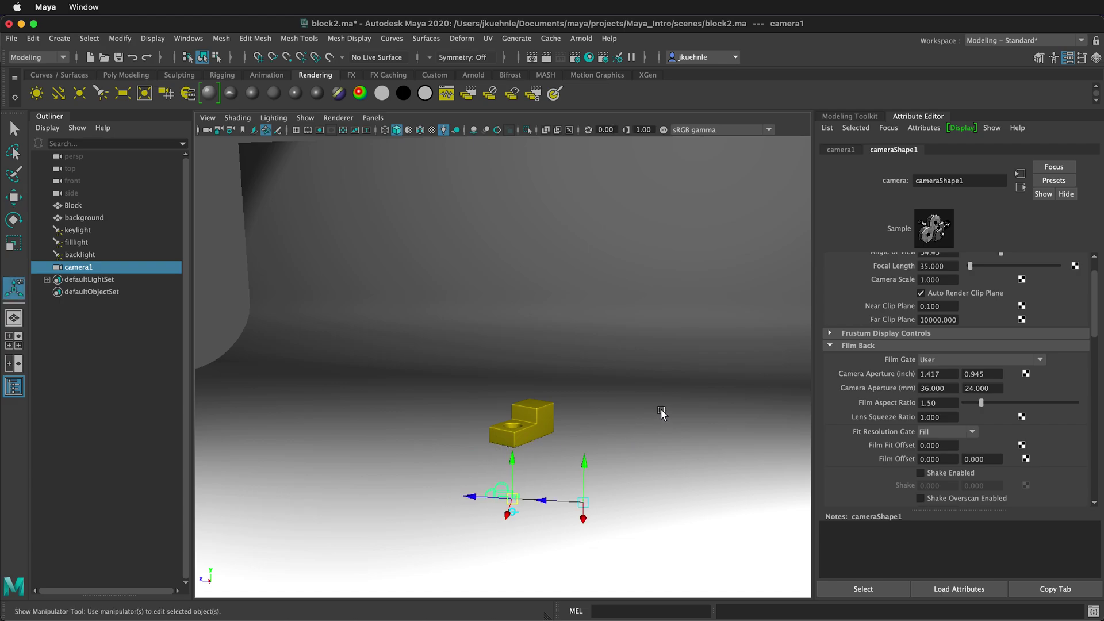
{"action": "left_click_drag", "start_coordinate": [586, 510], "coordinate": [534, 432]}
{"action": "left_click", "coordinate": [534, 433]}
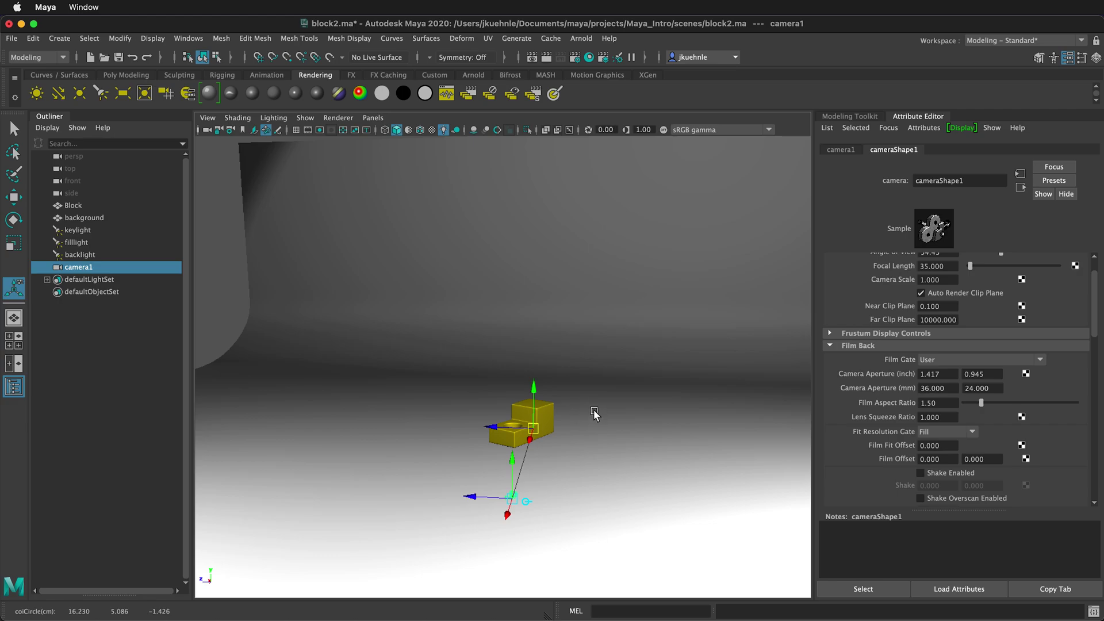
{"action": "key", "text": "v"}
{"action": "left_click_drag", "start_coordinate": [534, 429], "coordinate": [522, 421]}
{"action": "key", "text": "["}
{"action": "left_click_drag", "start_coordinate": [457, 433], "coordinate": [382, 426]}
Step: Render the current frame, then render a snapshot from camera1 in Render View
{"action": "left_click", "coordinate": [457, 167]}
{"action": "left_click", "coordinate": [547, 57]}
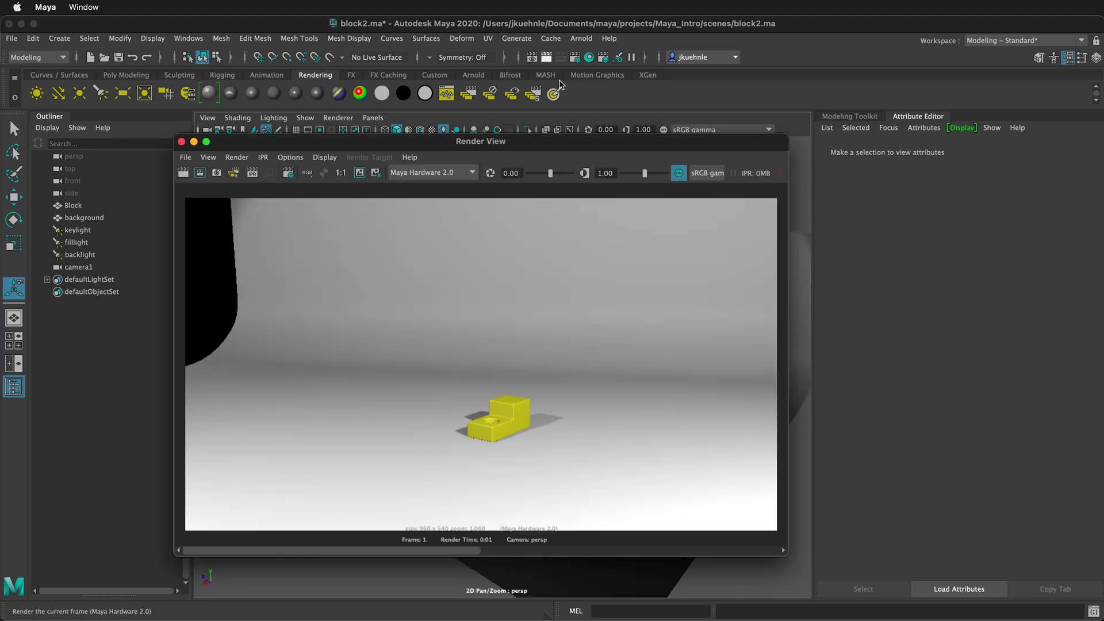
{"action": "left_click_drag", "start_coordinate": [467, 145], "coordinate": [697, 150]}
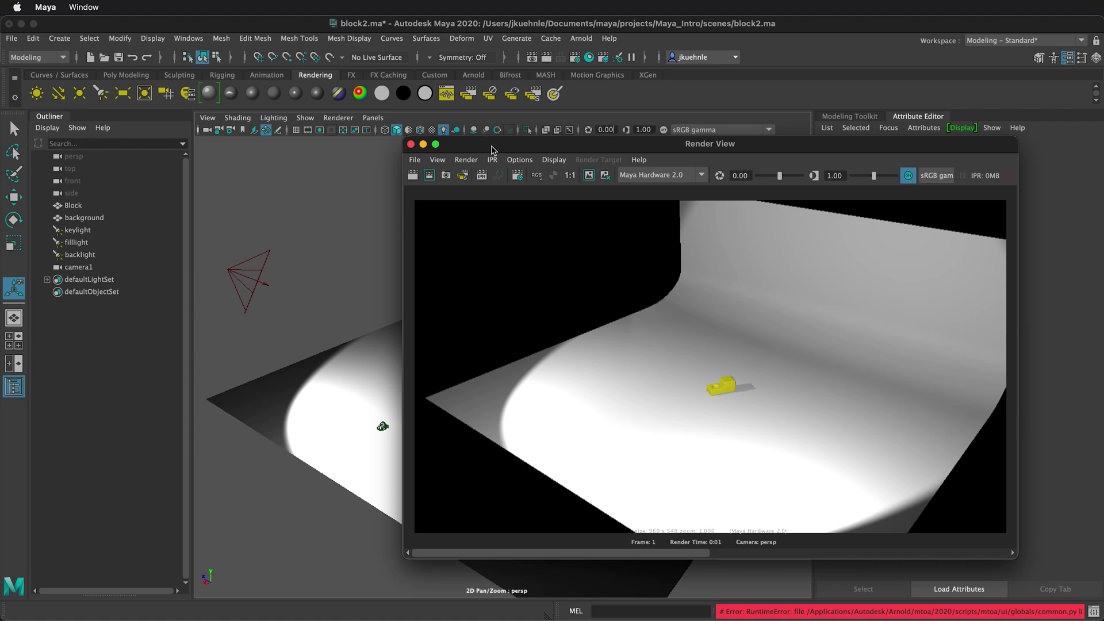
{"action": "left_click", "coordinate": [472, 156]}
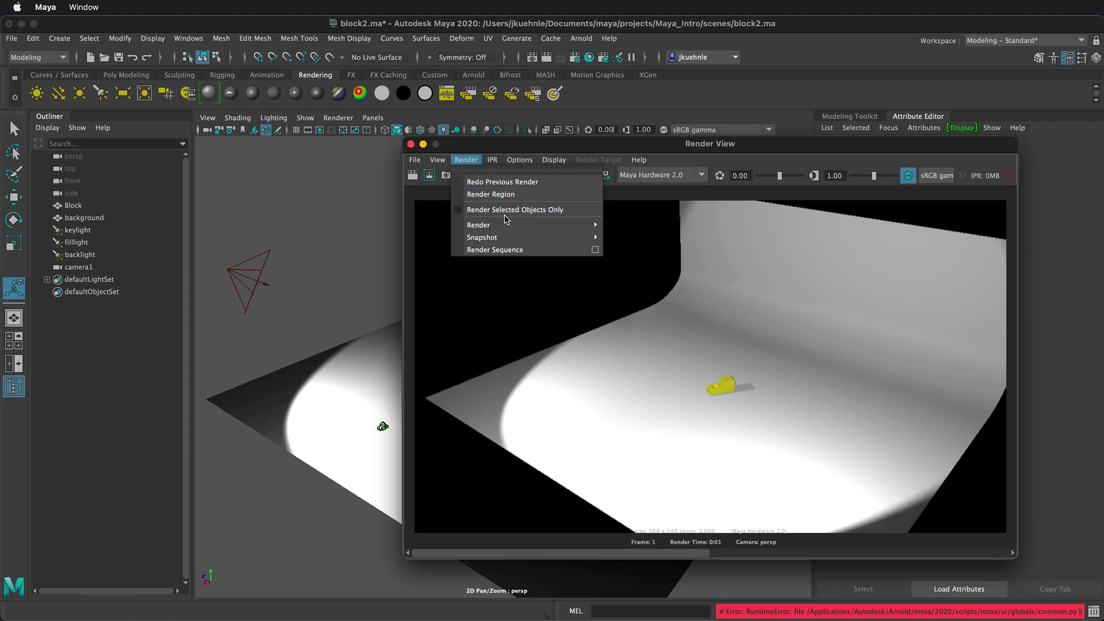
{"action": "mouse_move", "coordinate": [505, 224]}
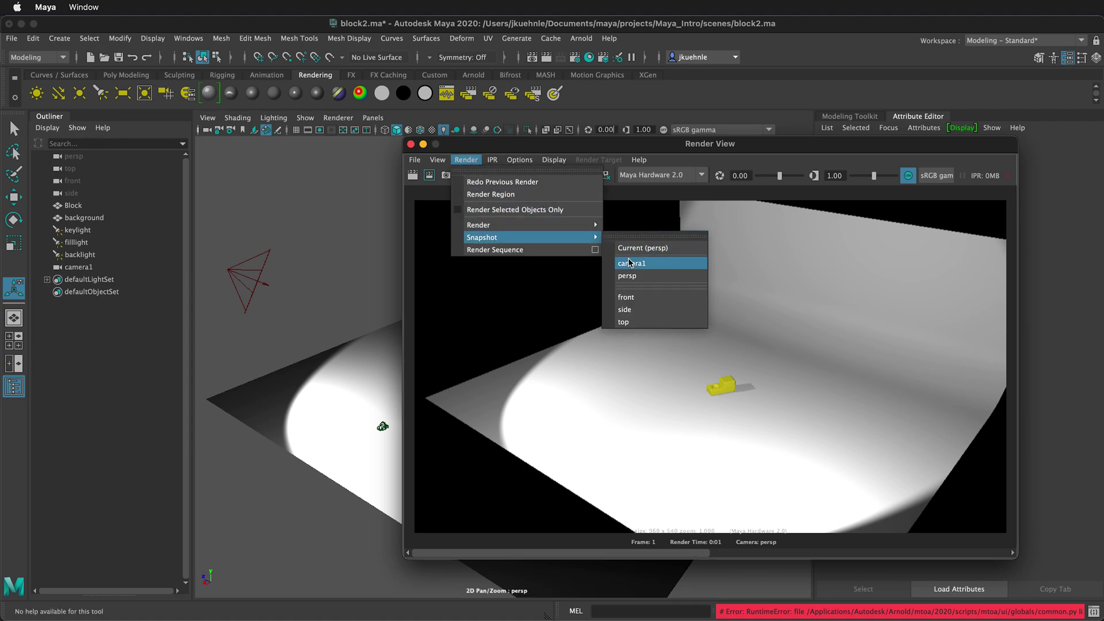
{"action": "left_click", "coordinate": [629, 240]}
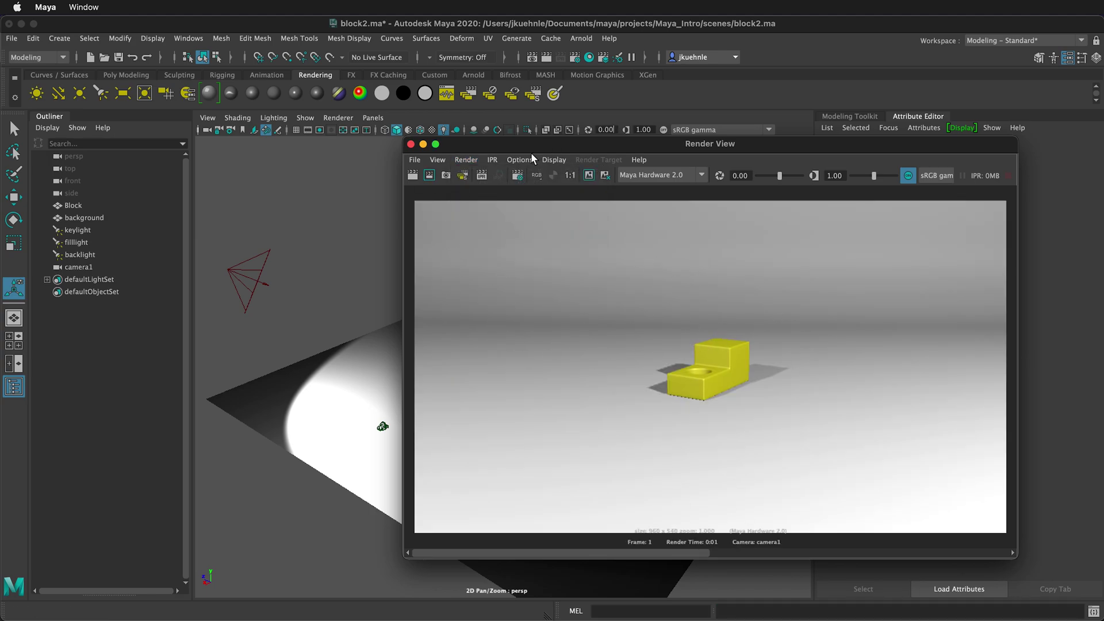
{"action": "left_click_drag", "start_coordinate": [530, 145], "coordinate": [694, 111]}
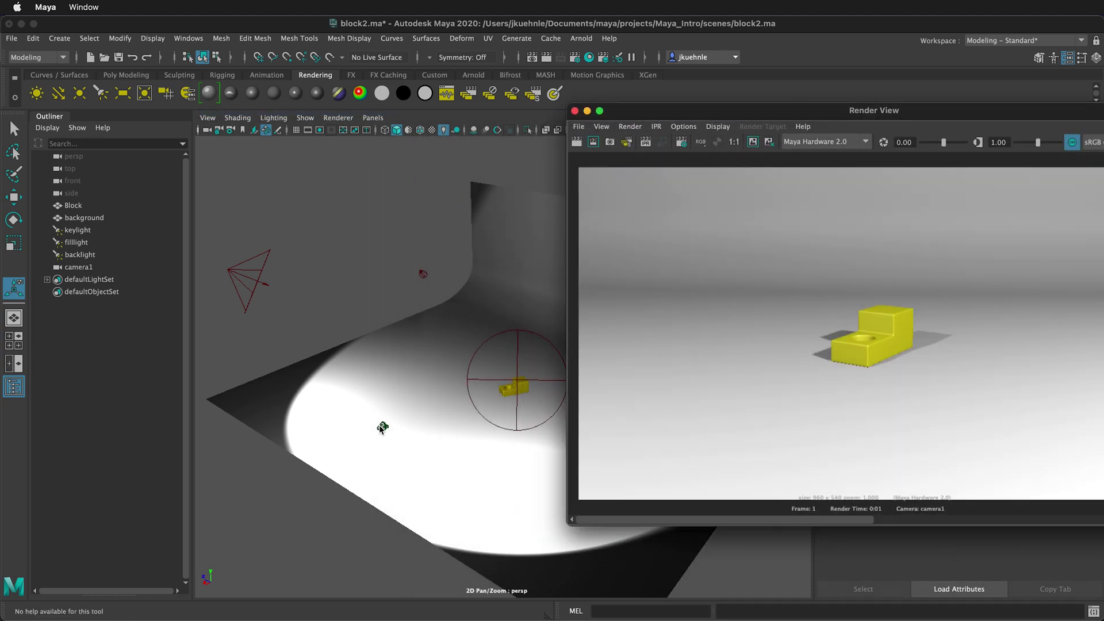
Step: Reposition camera1 repeatedly, redoing the render until it shows a closer, angled view of the block
{"action": "left_click", "coordinate": [382, 428]}
{"action": "left_click_drag", "start_coordinate": [381, 424], "coordinate": [414, 430]}
{"action": "left_click", "coordinate": [576, 141]}
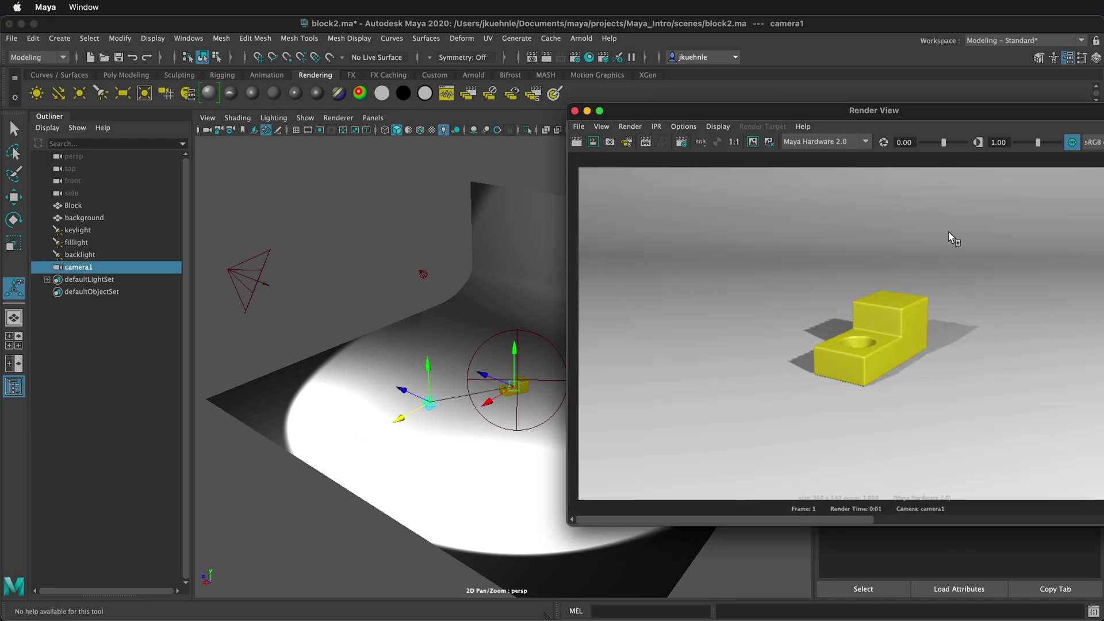
{"action": "left_click_drag", "start_coordinate": [413, 396], "coordinate": [377, 379]}
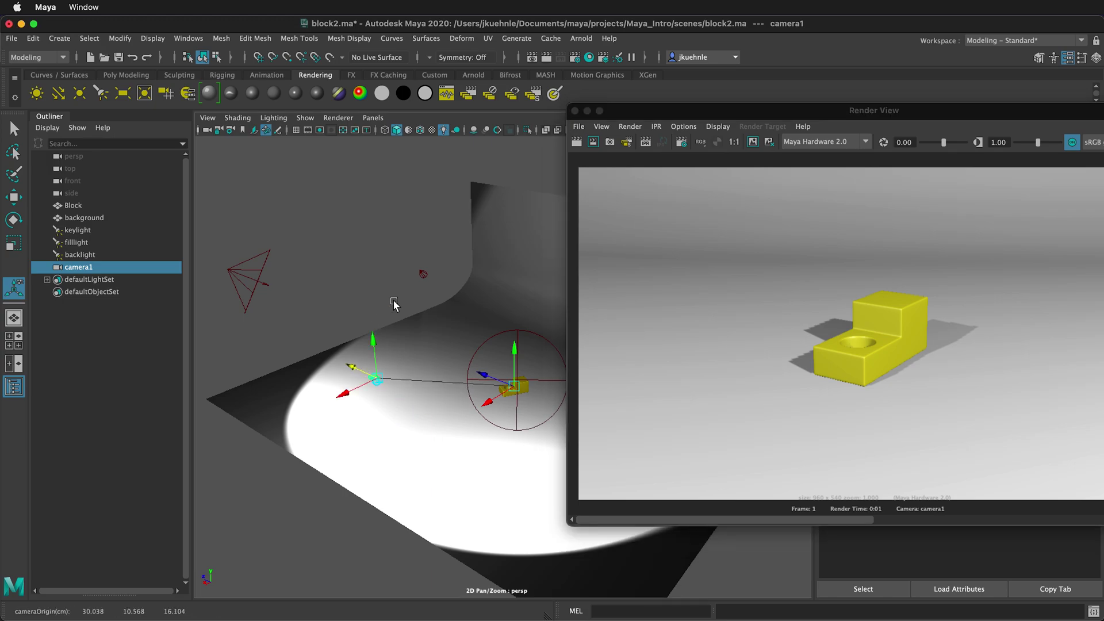
{"action": "left_click", "coordinate": [577, 141]}
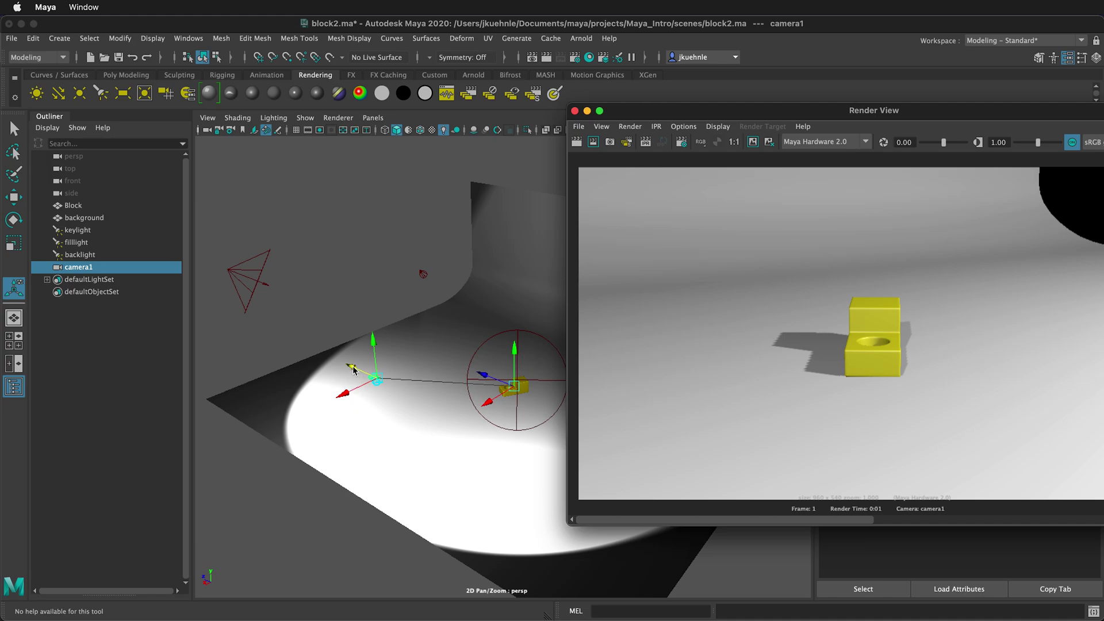
{"action": "left_click_drag", "start_coordinate": [353, 368], "coordinate": [489, 444]}
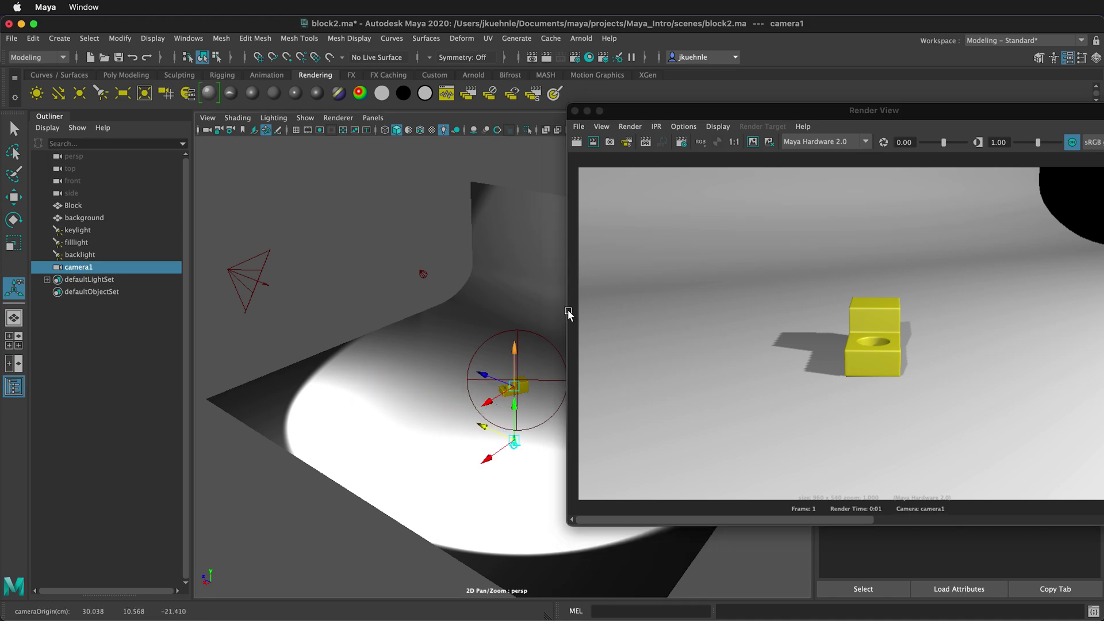
{"action": "left_click", "coordinate": [576, 141]}
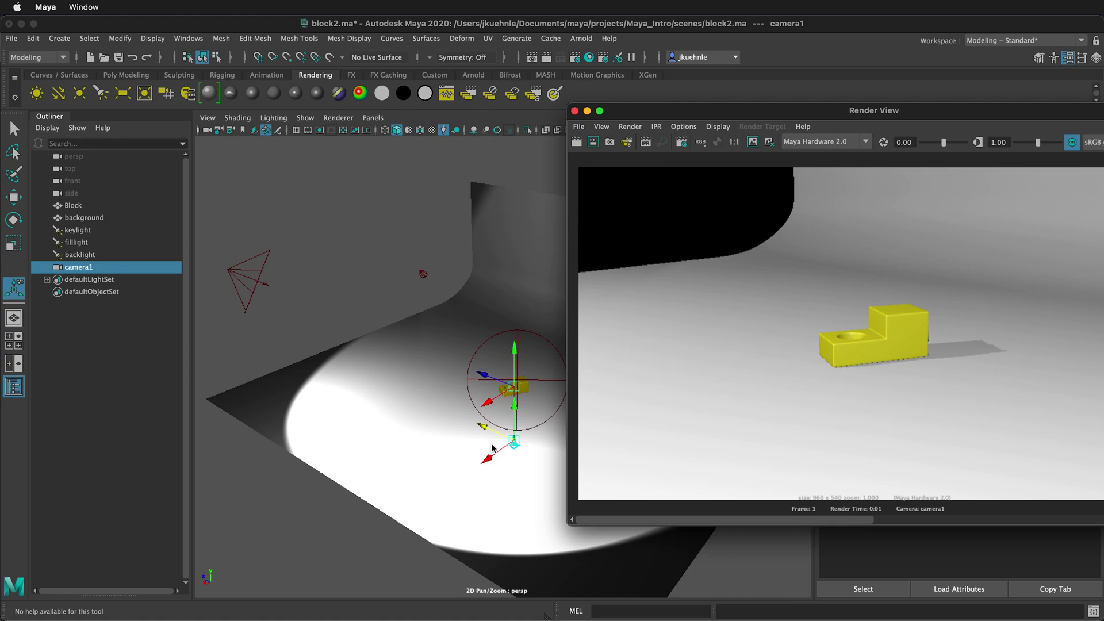
{"action": "left_click_drag", "start_coordinate": [493, 449], "coordinate": [466, 402]}
{"action": "left_click", "coordinate": [577, 141]}
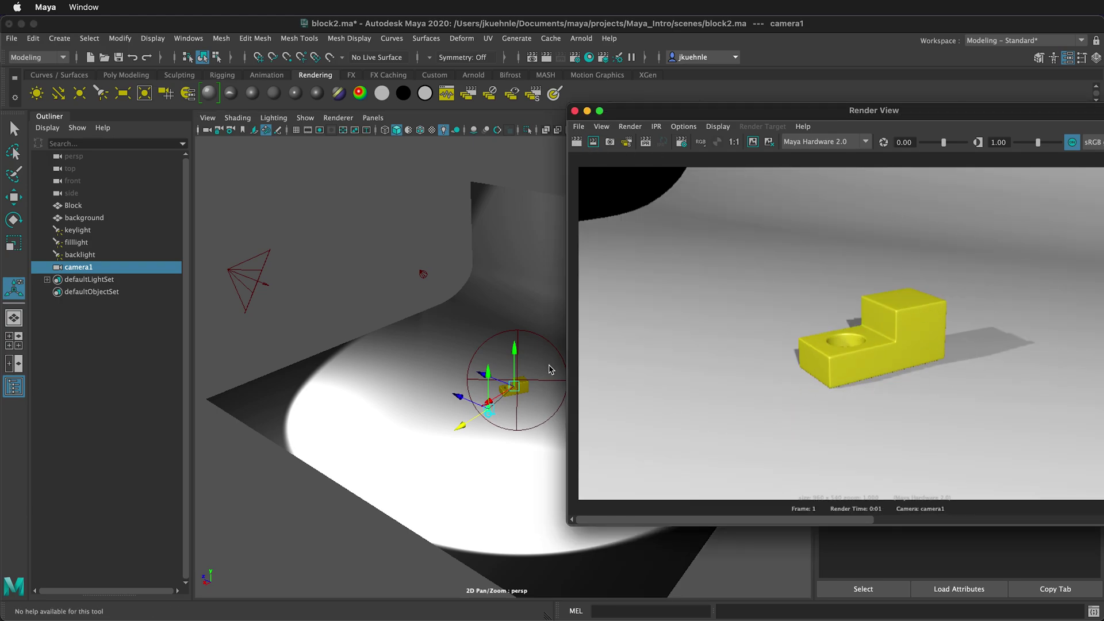
{"action": "left_click", "coordinate": [434, 410]}
{"action": "left_click_drag", "start_coordinate": [495, 312], "coordinate": [456, 432], "text": "alt"}
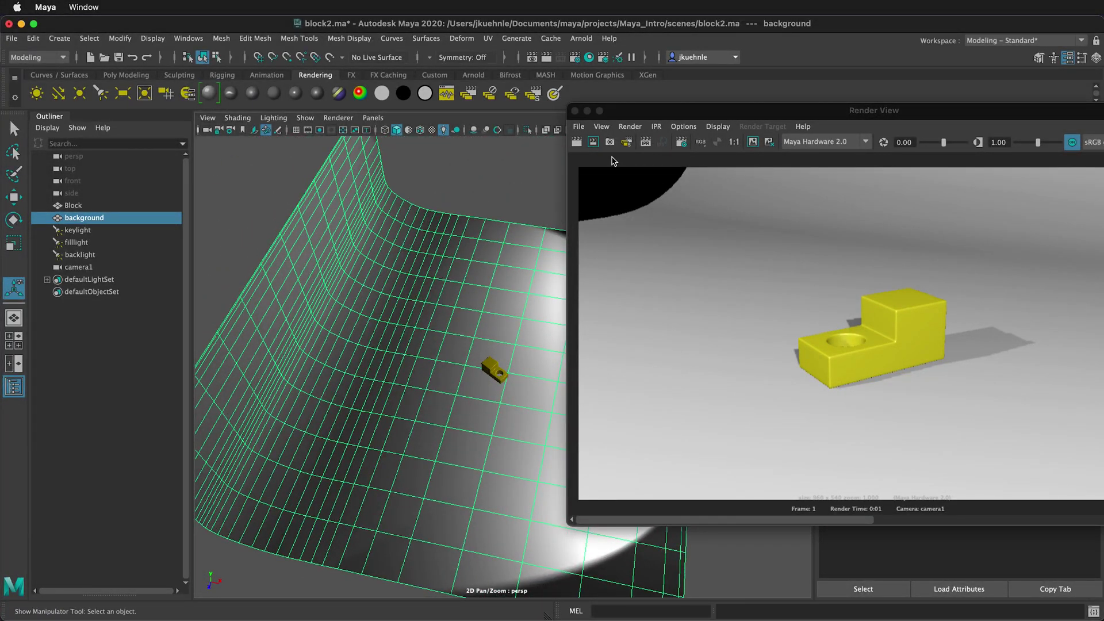
Step: Move the backlight sideways along X and redo camera1's render
{"action": "left_click", "coordinate": [950, 317]}
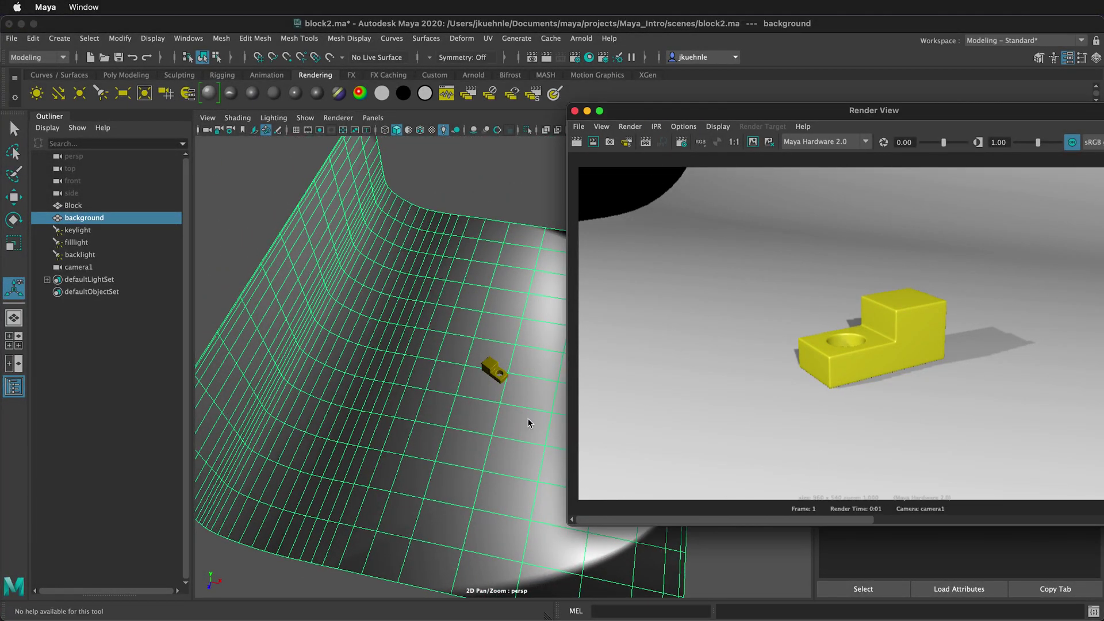
{"action": "scroll", "coordinate": [482, 367], "scroll_direction": "down", "scroll_amount": 5}
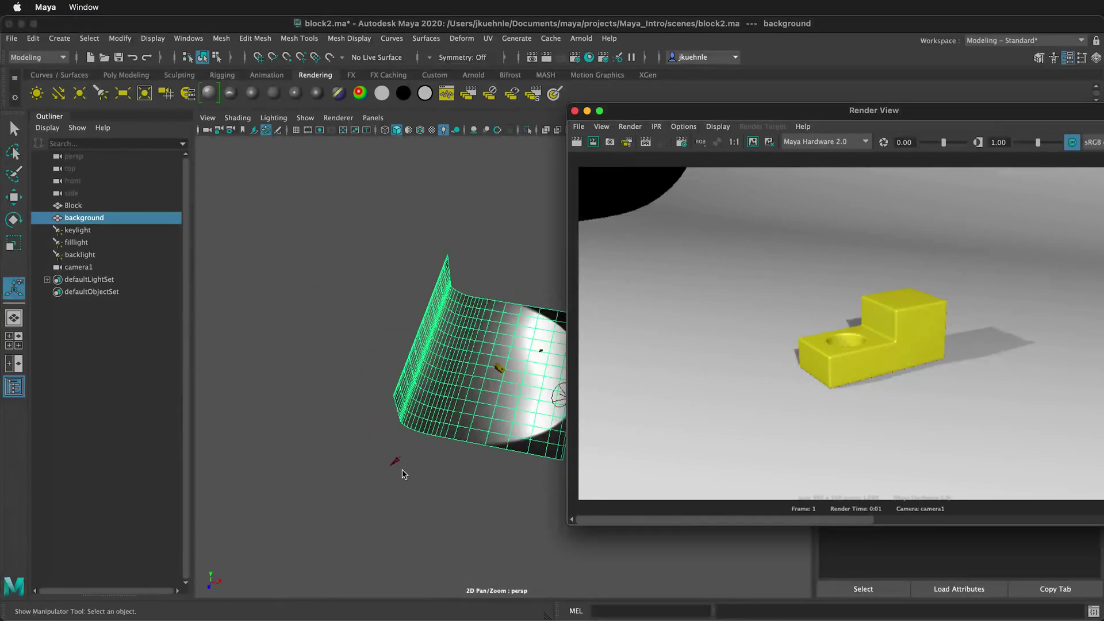
{"action": "left_click", "coordinate": [396, 464]}
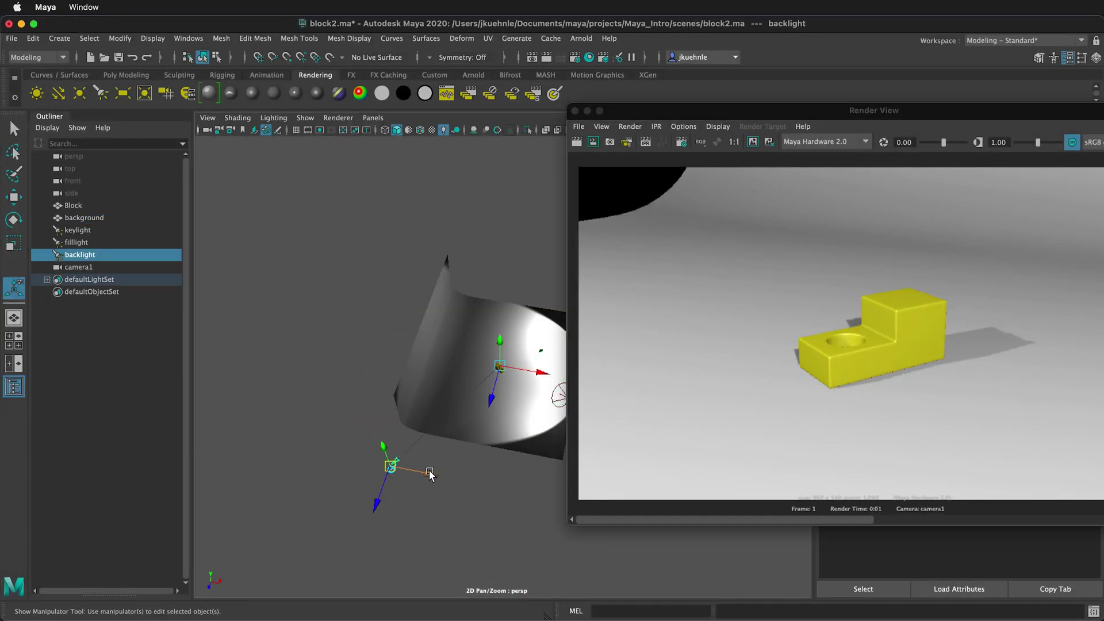
{"action": "mouse_move", "coordinate": [417, 471]}
{"action": "left_mouse_down"}
{"action": "mouse_move", "coordinate": [403, 492]}
{"action": "mouse_move", "coordinate": [416, 485]}
{"action": "left_mouse_up"}
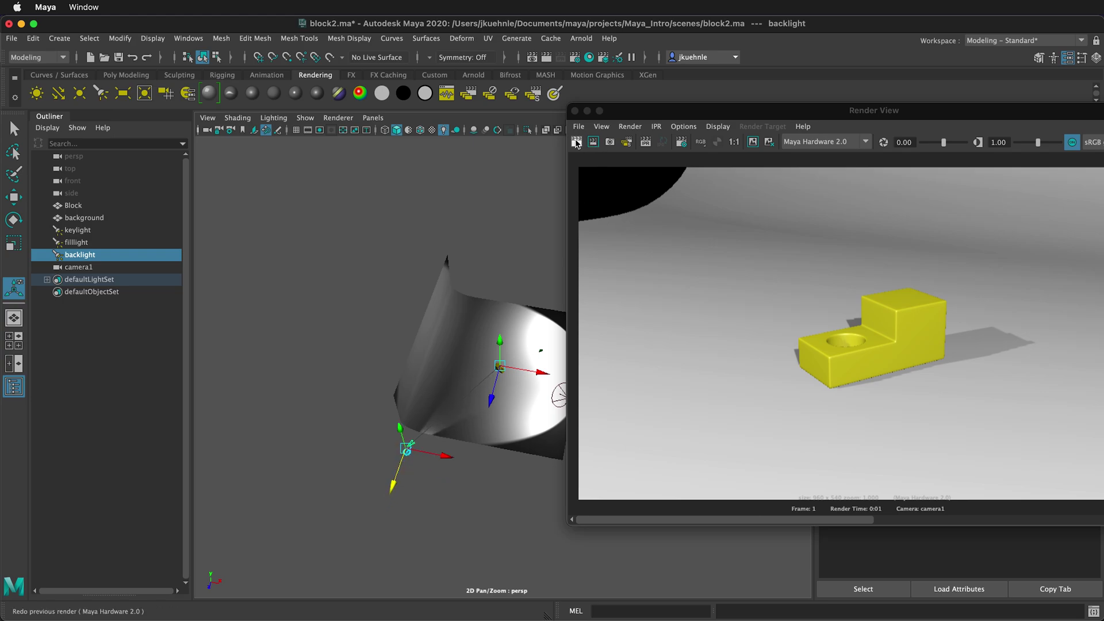
{"action": "left_click", "coordinate": [592, 142]}
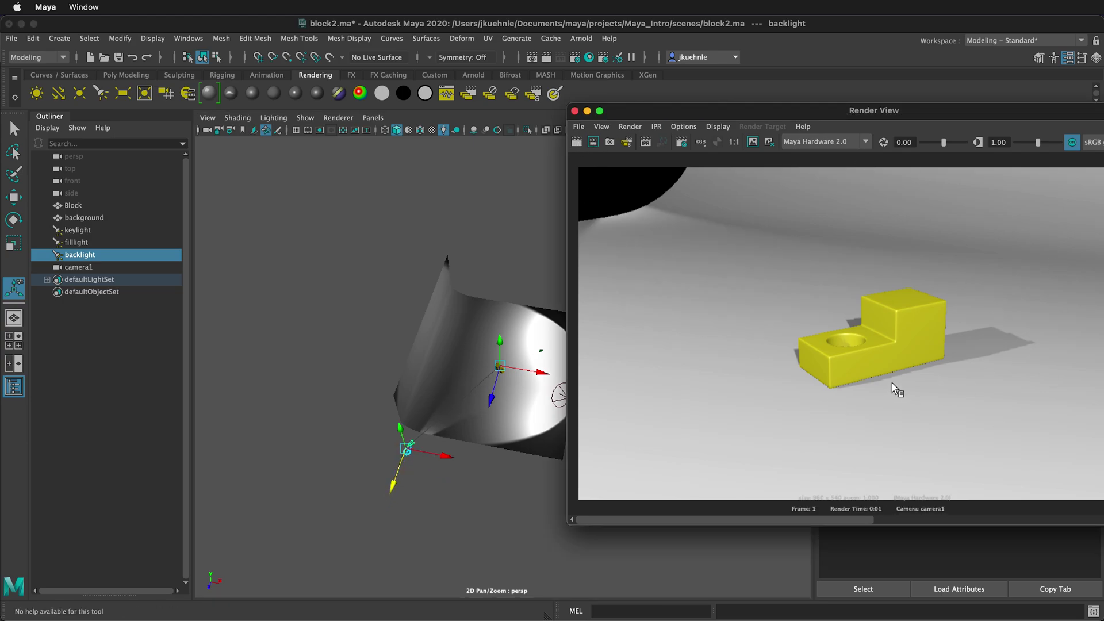
Step: Turn off colour management in Render View to display the render darker
{"action": "left_click_drag", "start_coordinate": [966, 112], "coordinate": [755, 104]}
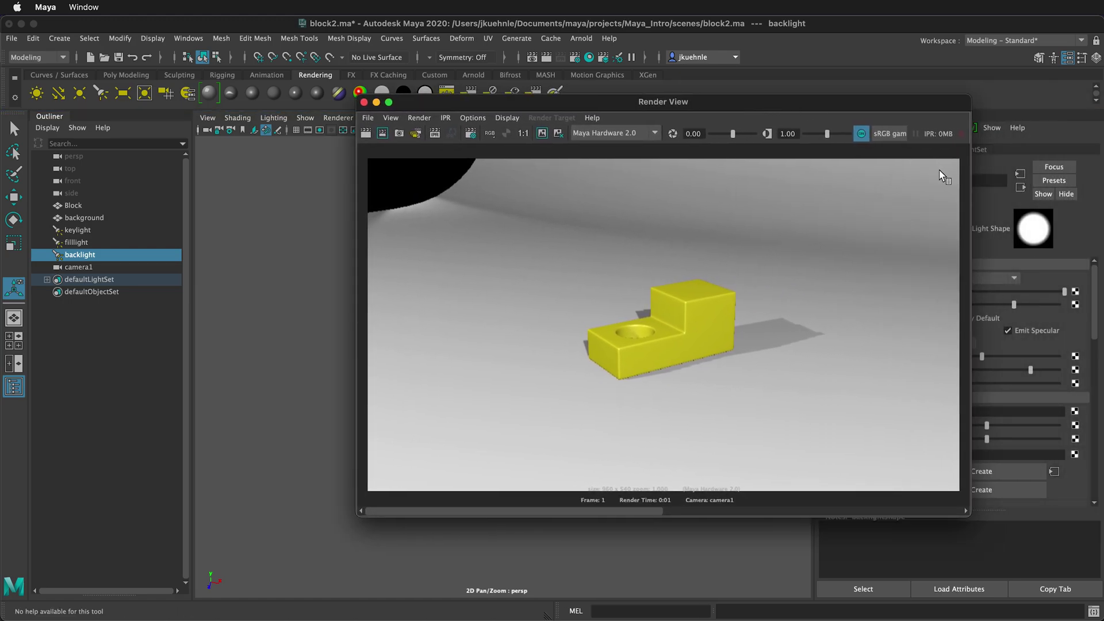
{"action": "left_click", "coordinate": [862, 134]}
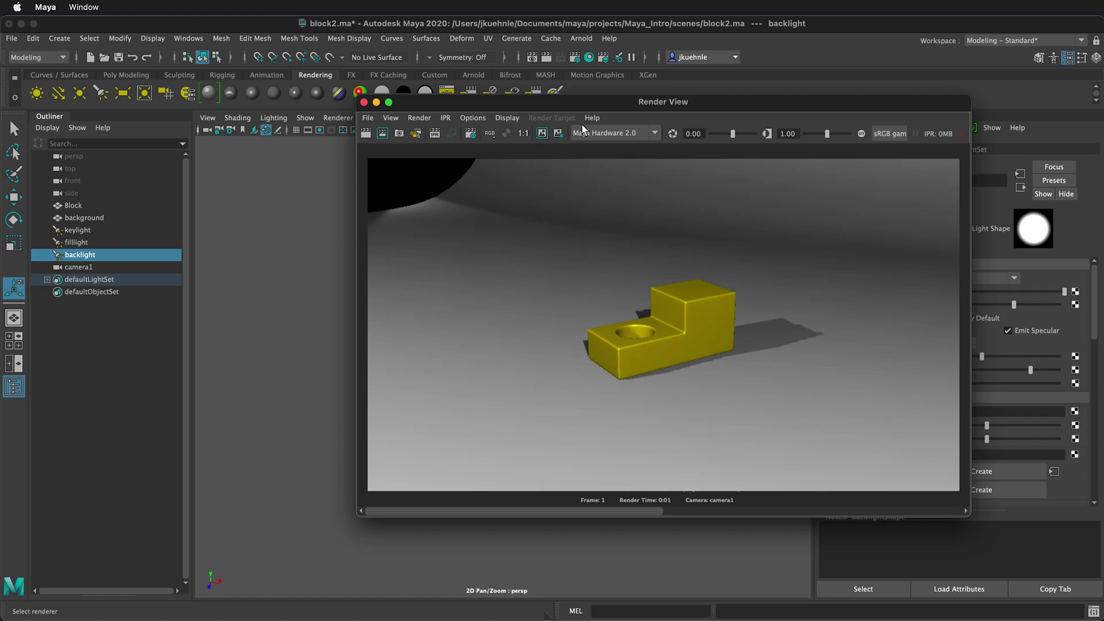
{"action": "left_click_drag", "start_coordinate": [598, 102], "coordinate": [500, 122]}
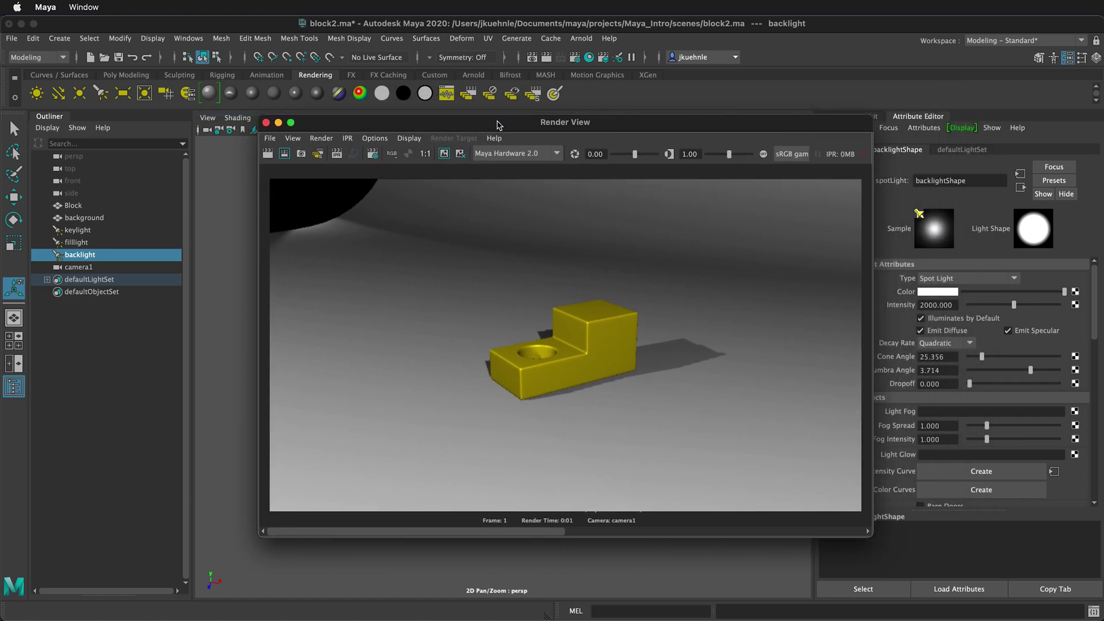
Step: Set the image size to the HD 1080 preset (1920×1080) and re-render camera1's shot
{"action": "left_click", "coordinate": [373, 154]}
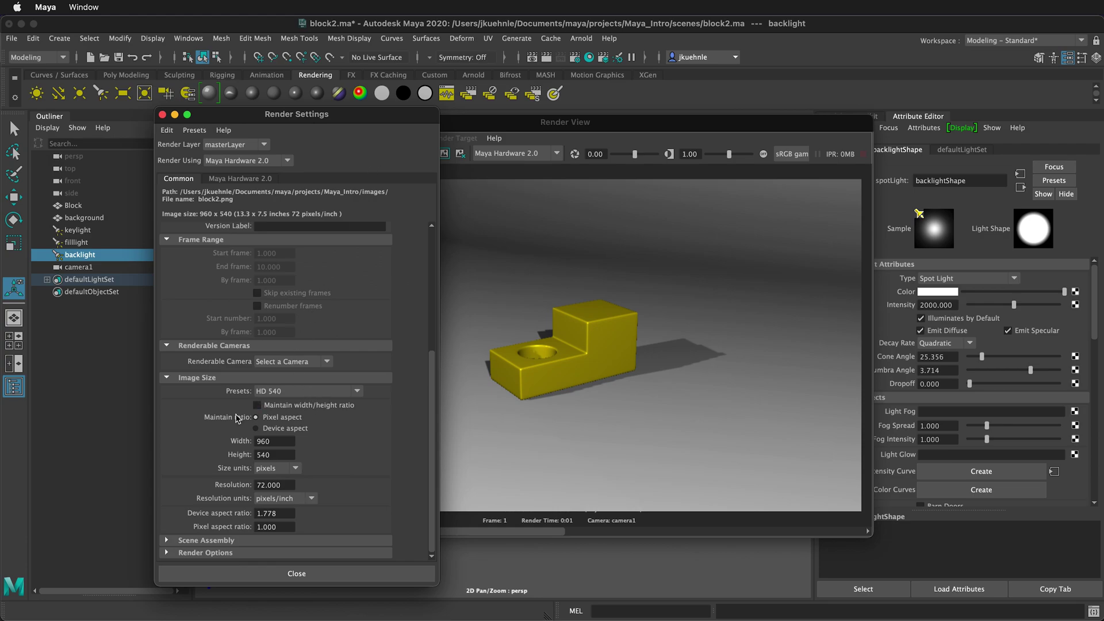
{"action": "left_click", "coordinate": [357, 392]}
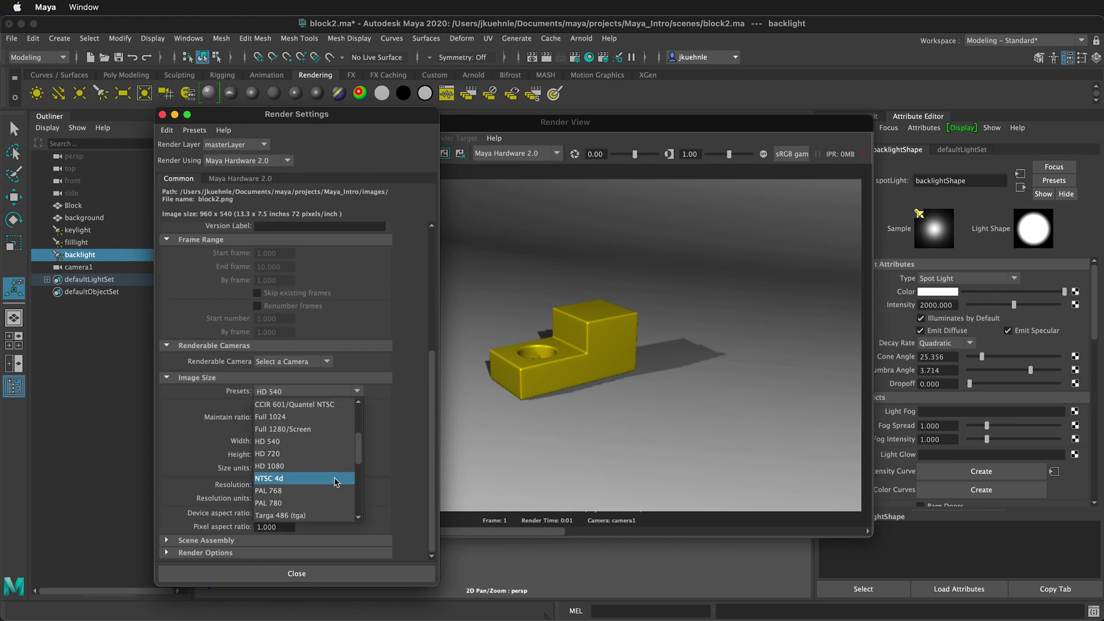
{"action": "left_click", "coordinate": [285, 429]}
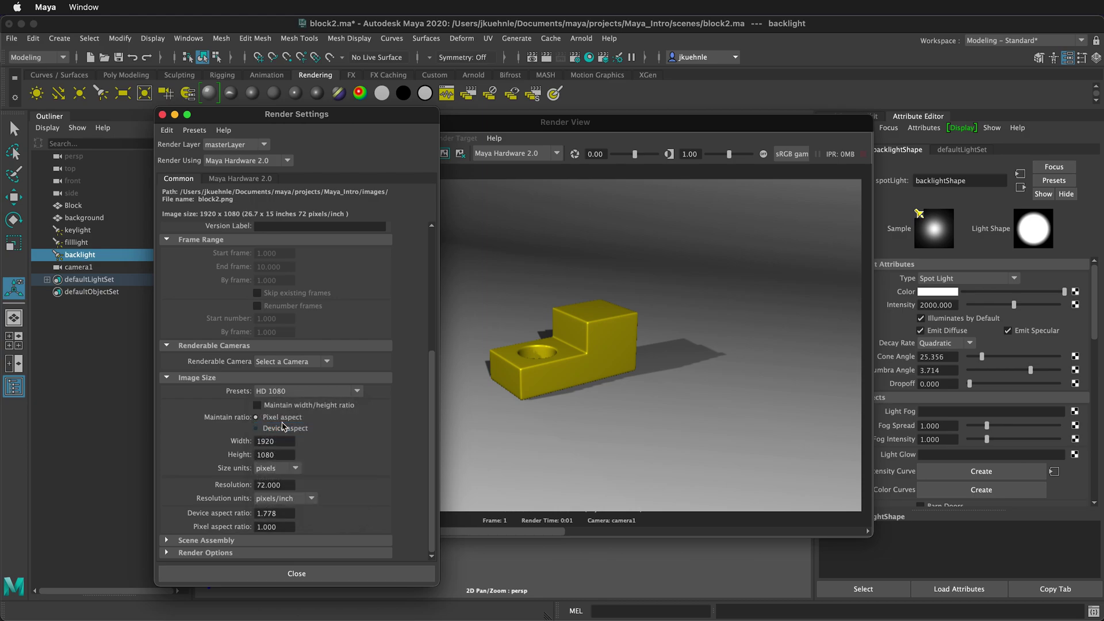
{"action": "left_click", "coordinate": [297, 573]}
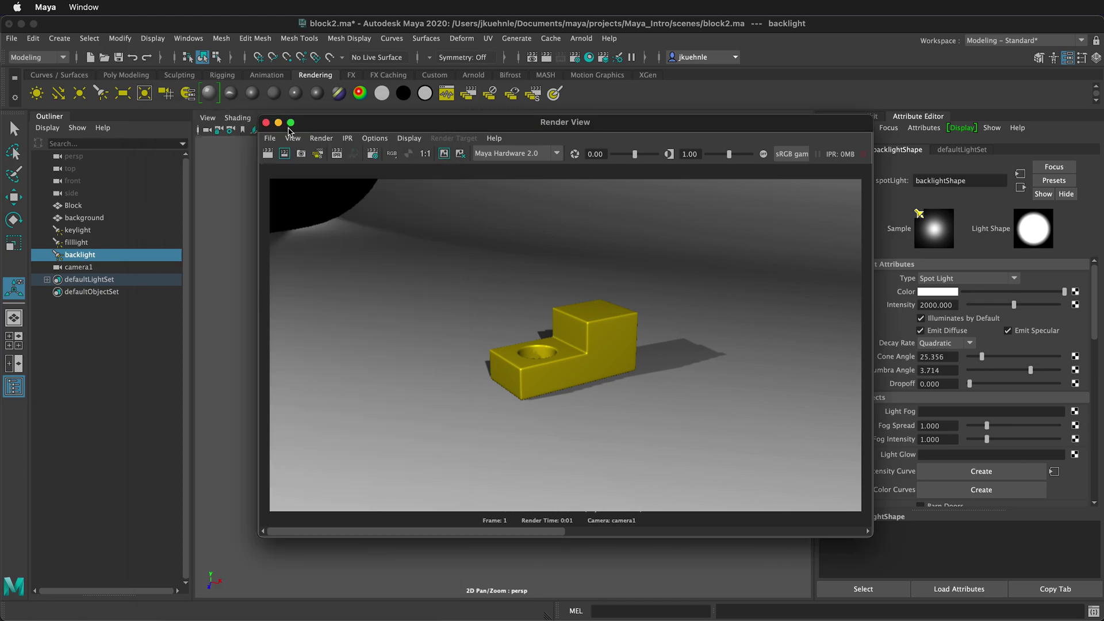
{"action": "left_click", "coordinate": [271, 157]}
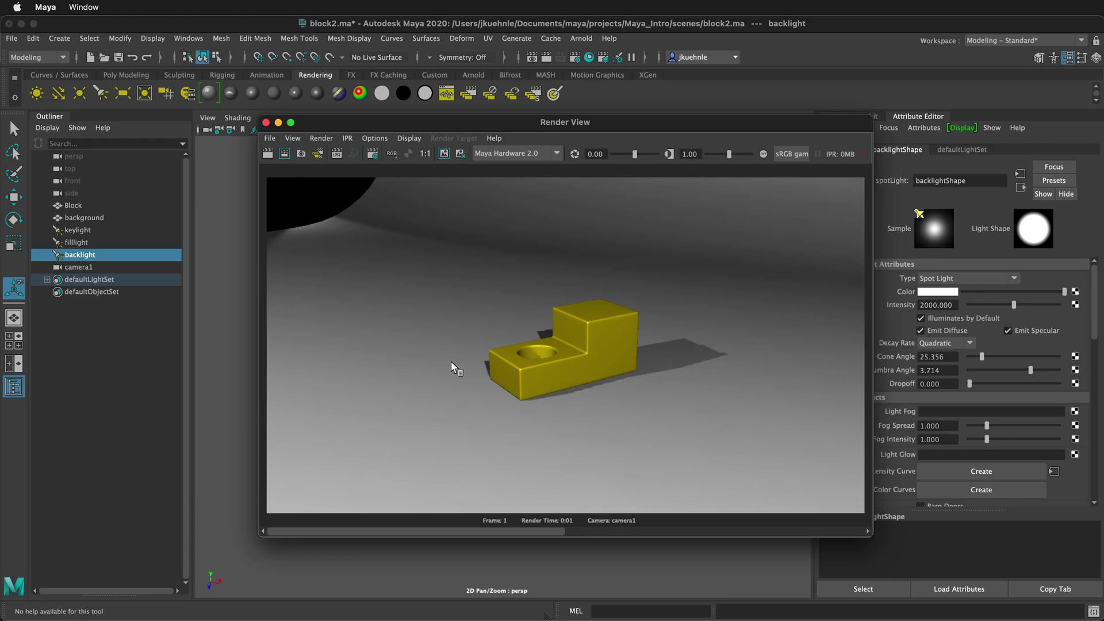
Step: Save the HD render image as 'rendered-block' in the project's images folder
{"action": "left_click", "coordinate": [270, 138]}
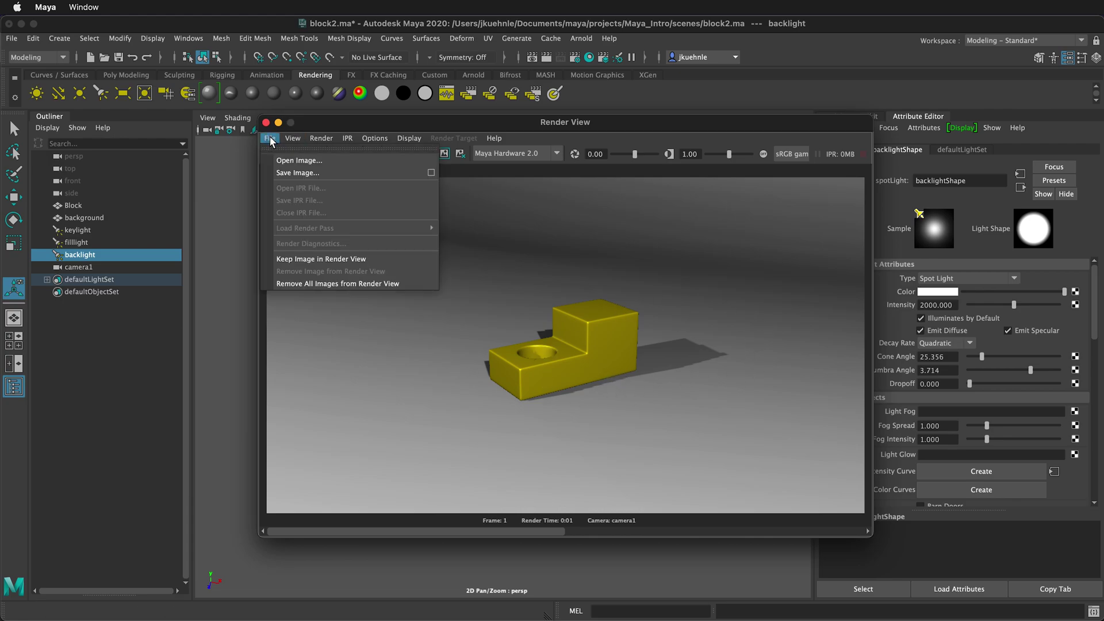
{"action": "left_click", "coordinate": [320, 173]}
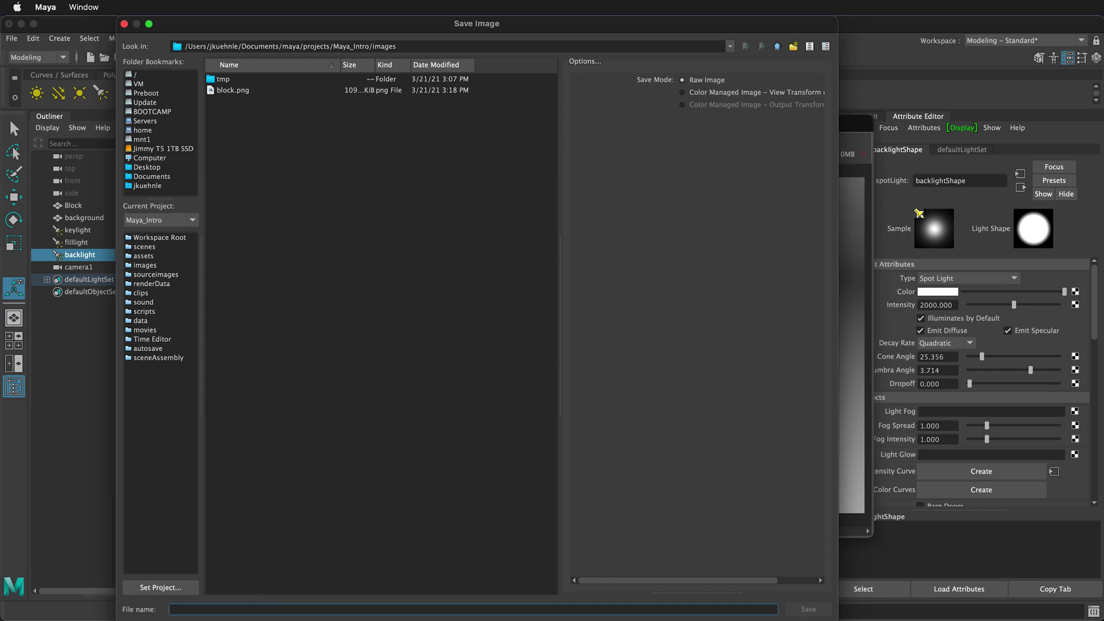
{"action": "type", "text": "rendered-block"}
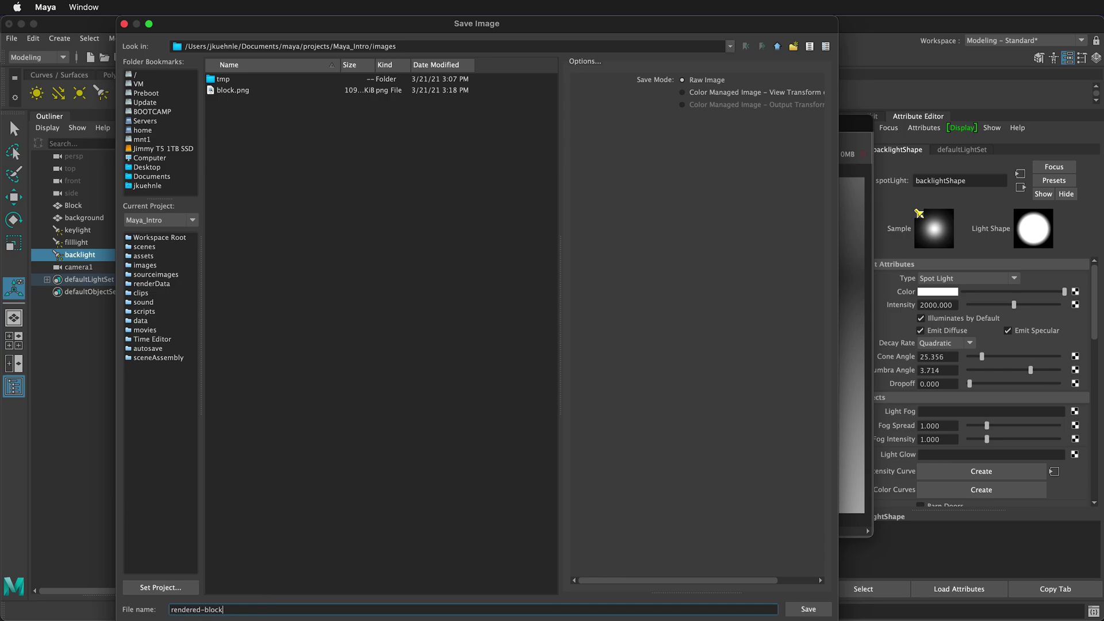
{"action": "left_click", "coordinate": [808, 609]}
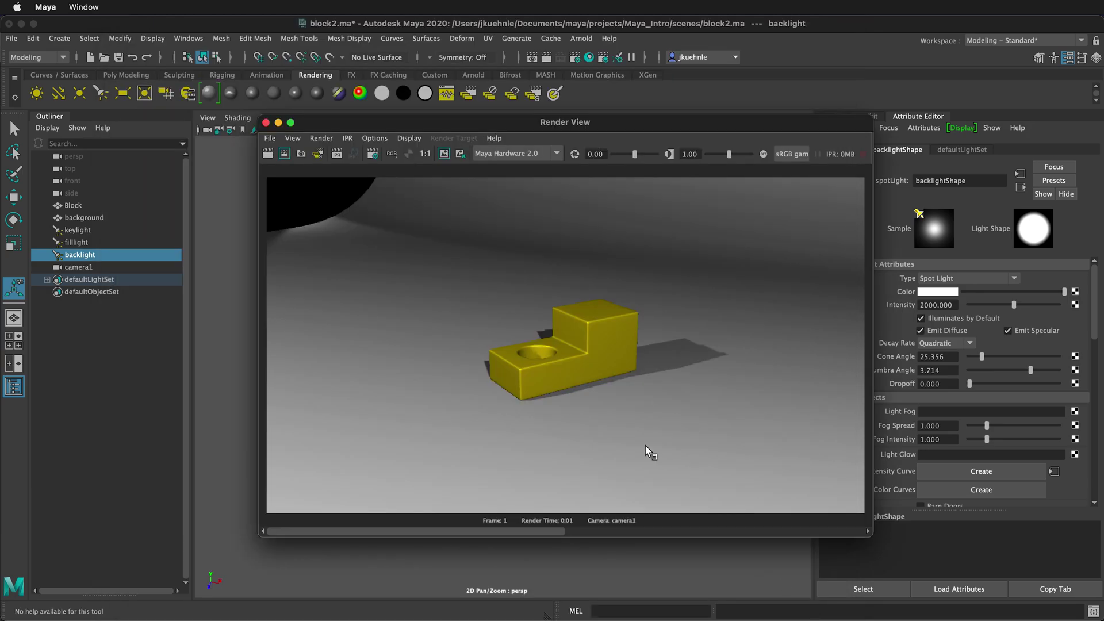
{"action": "scroll", "coordinate": [572, 326], "scroll_direction": "up", "scroll_amount": 5}
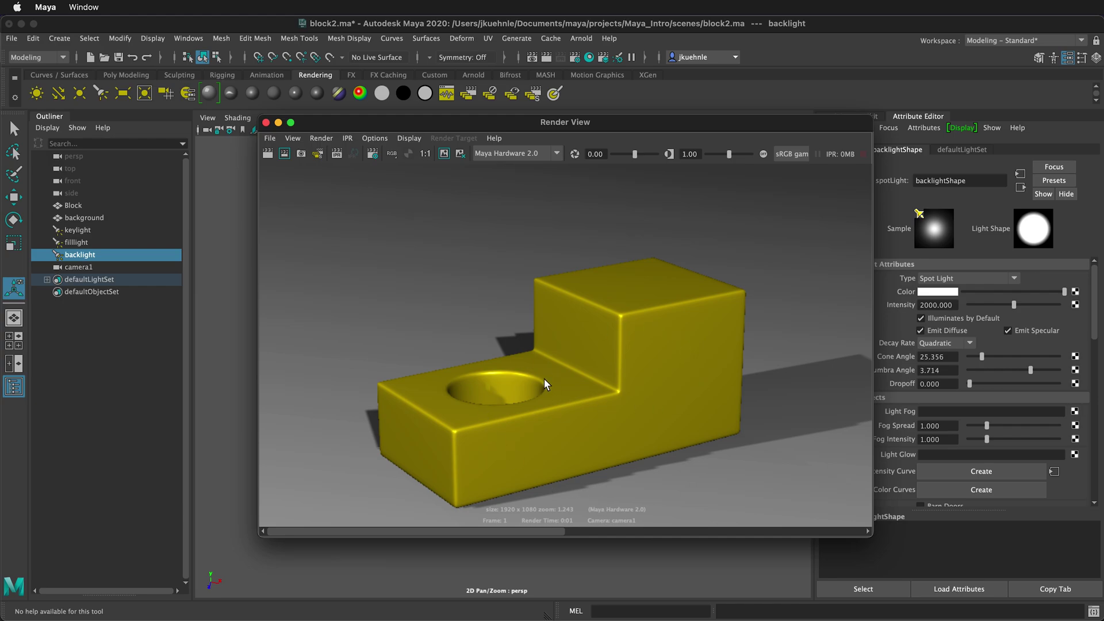
{"action": "scroll", "coordinate": [535, 385], "scroll_direction": "down", "scroll_amount": 3}
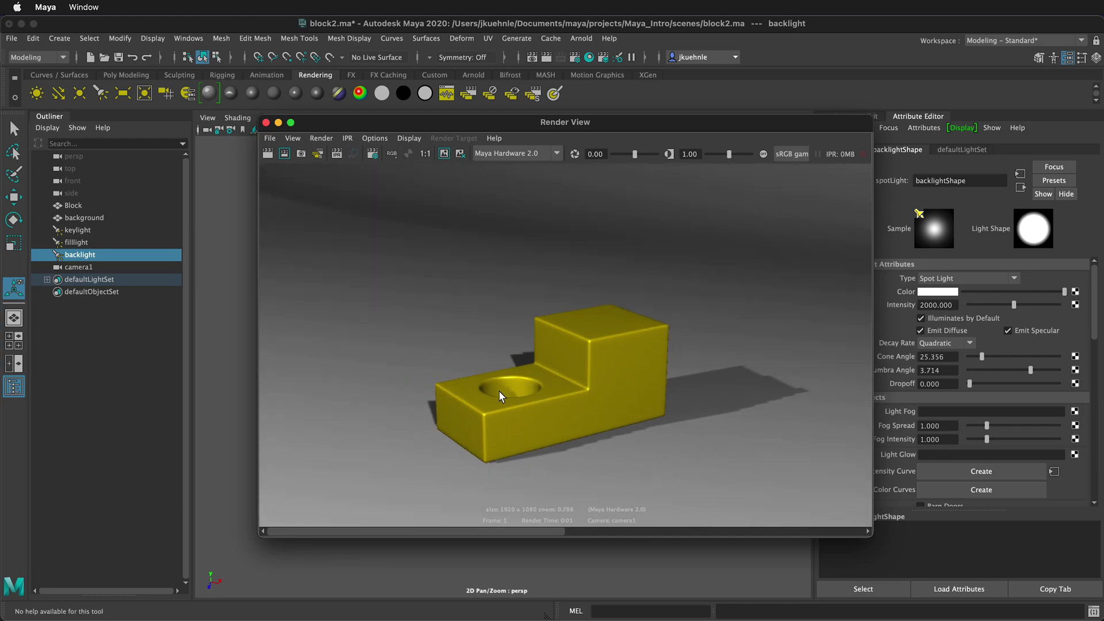
Step: Switch the renderer to Arnold Renderer and re-render the block
{"action": "left_click", "coordinate": [553, 152]}
{"action": "left_click", "coordinate": [540, 207]}
{"action": "left_click", "coordinate": [268, 152]}
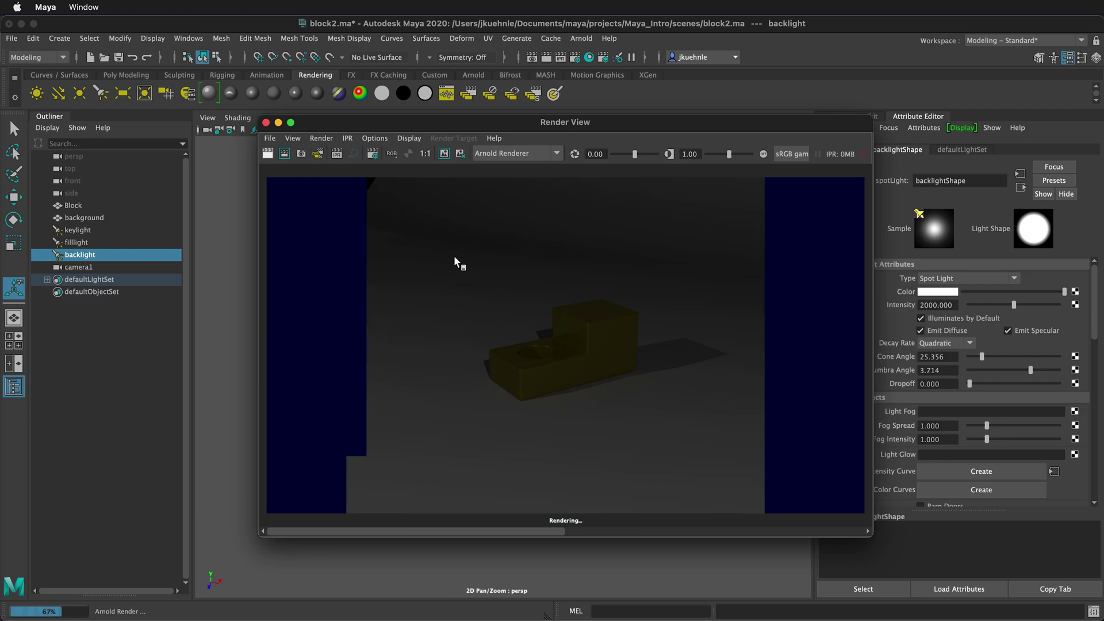
Step: Set the Render Settings image size preset to HD_540 (960×540)
{"action": "left_click", "coordinate": [372, 154]}
{"action": "scroll", "coordinate": [322, 454], "scroll_direction": "down", "scroll_amount": 3}
{"action": "scroll", "coordinate": [322, 453], "scroll_direction": "down", "scroll_amount": 3}
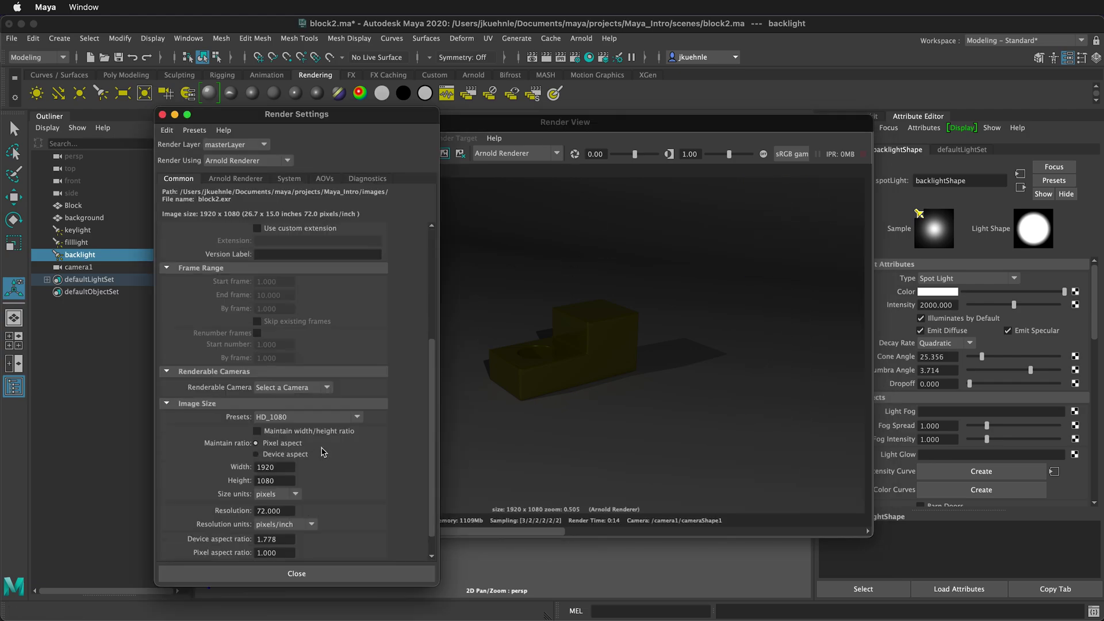
{"action": "left_click", "coordinate": [364, 418]}
{"action": "left_click", "coordinate": [310, 515]}
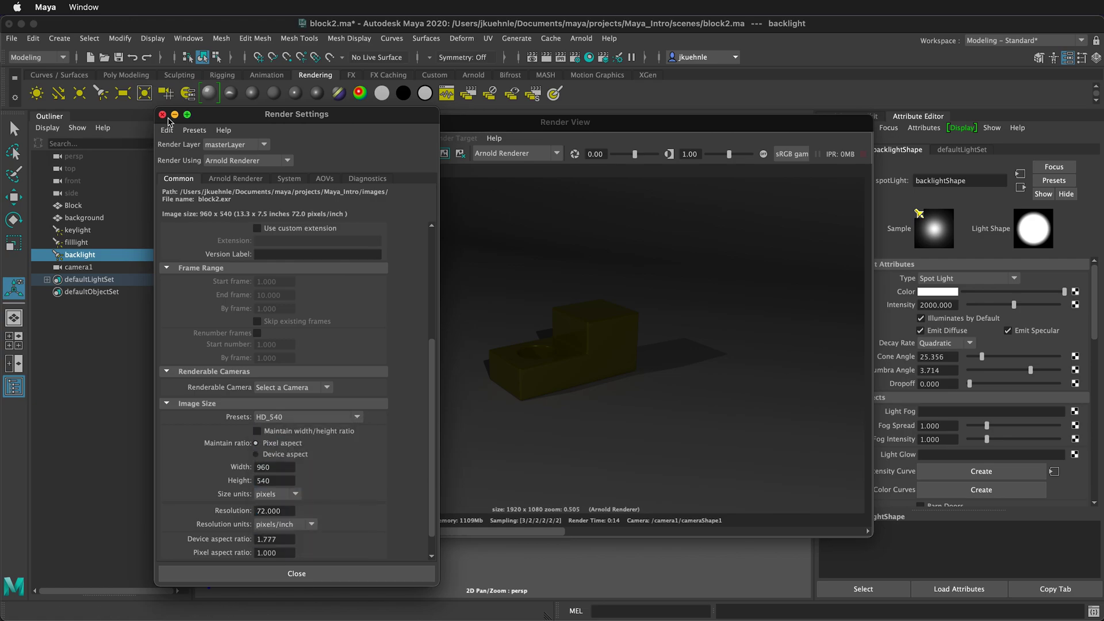
{"action": "left_click", "coordinate": [162, 115]}
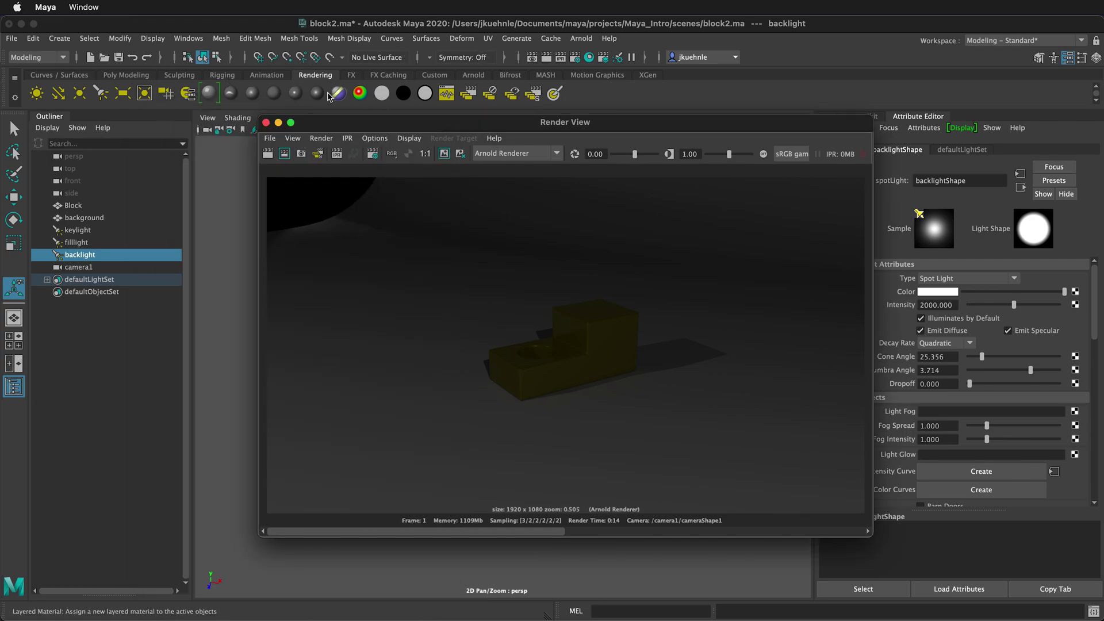
Step: Close Render View and launch the interactive Arnold RenderView
{"action": "left_click", "coordinate": [266, 122]}
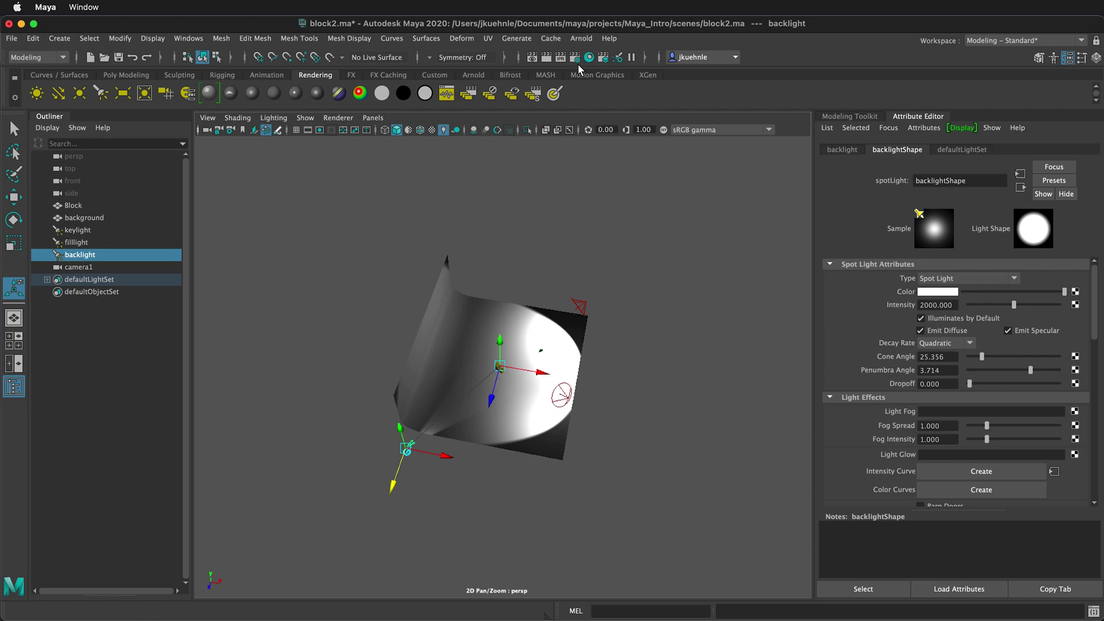
{"action": "left_click", "coordinate": [581, 39]}
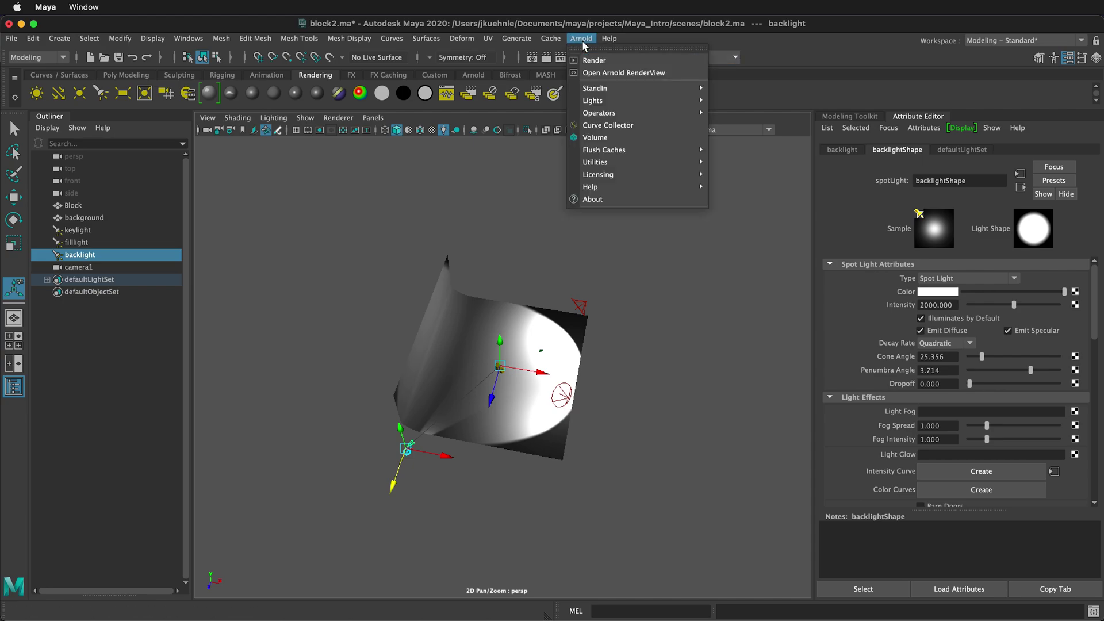
{"action": "left_click", "coordinate": [598, 74]}
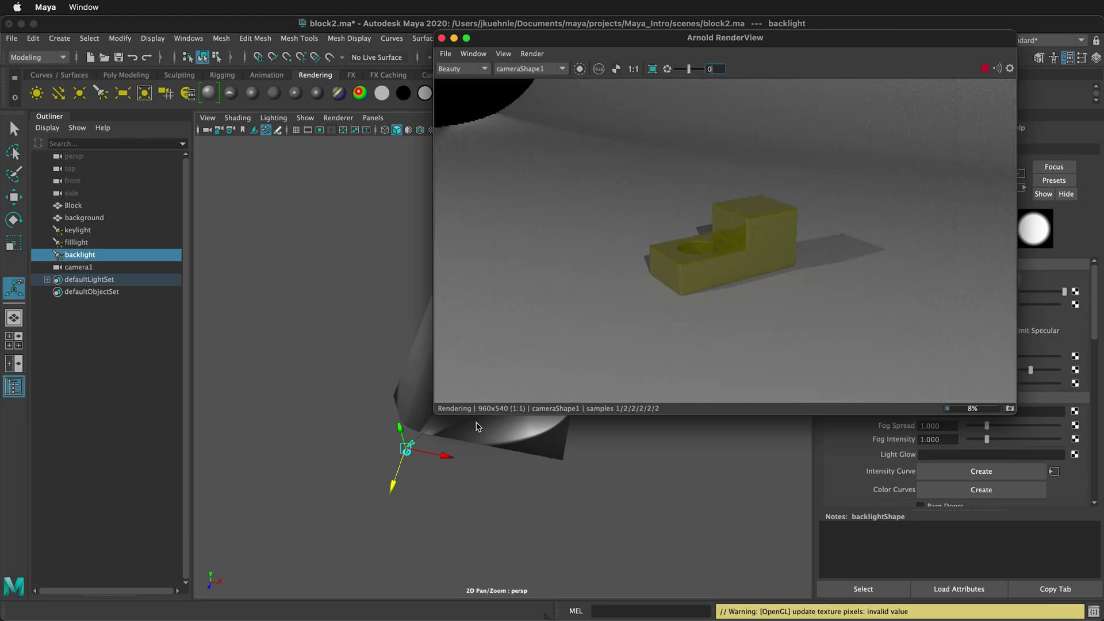
Step: Raise the backlight higher along Y and reposition the Arnold RenderView window
{"action": "left_click", "coordinate": [476, 475]}
{"action": "left_click", "coordinate": [438, 457]}
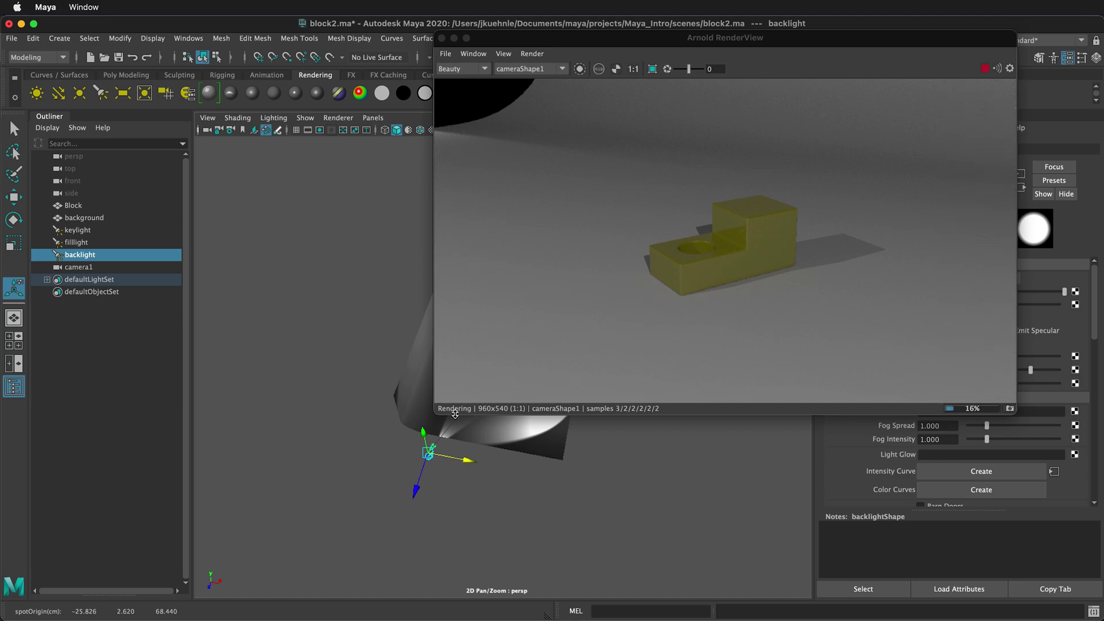
{"action": "left_click_drag", "start_coordinate": [426, 443], "coordinate": [423, 433]}
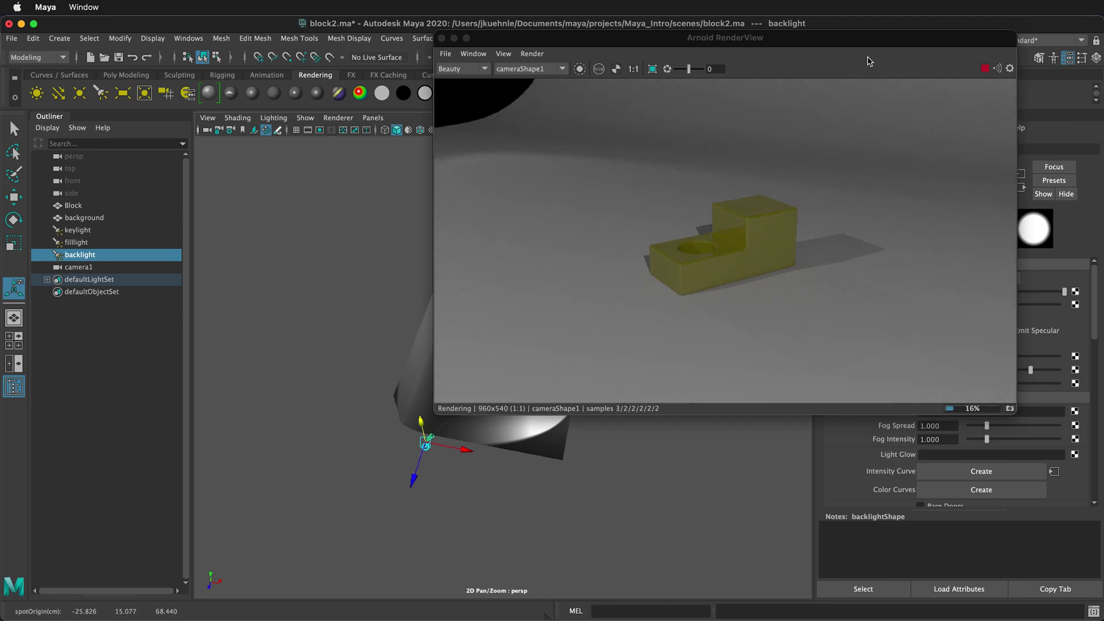
{"action": "left_click_drag", "start_coordinate": [869, 39], "coordinate": [432, 103]}
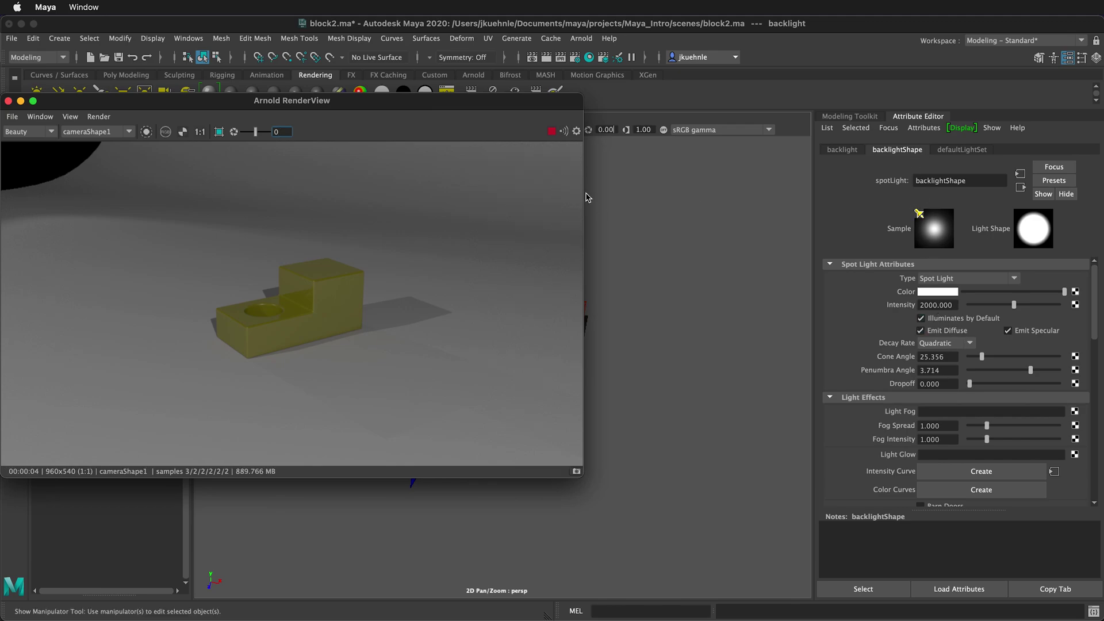
{"action": "left_click_drag", "start_coordinate": [426, 100], "coordinate": [608, 103]}
Step: Set the keylight's intensity to 14000
{"action": "left_click", "coordinate": [79, 231]}
{"action": "left_click", "coordinate": [928, 305]}
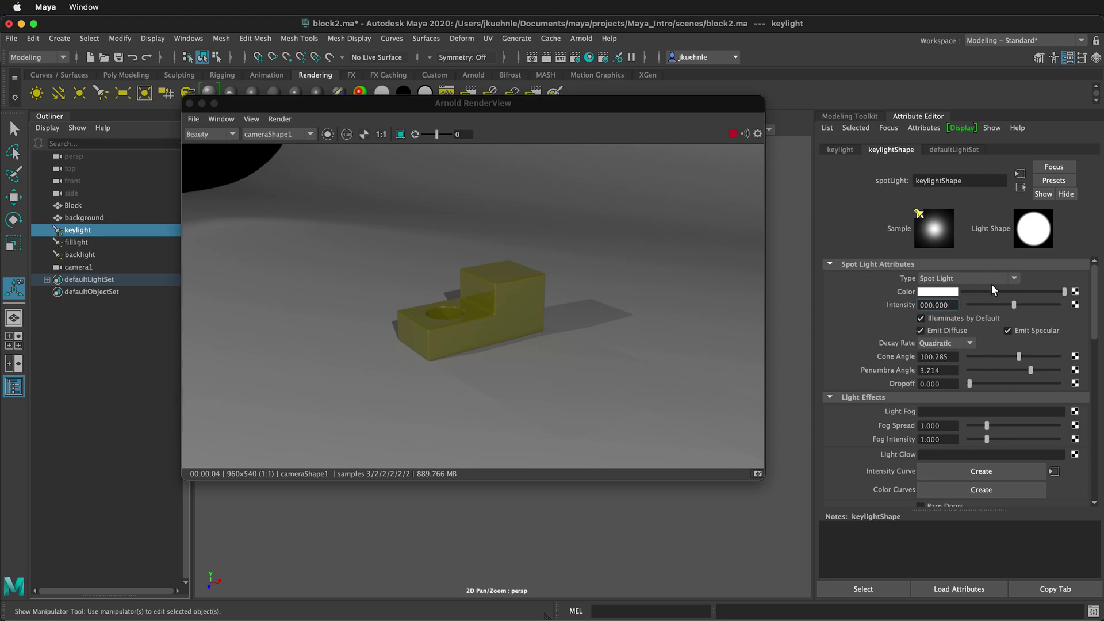
{"action": "type", "text": "14"}
{"action": "key", "text": "Return"}
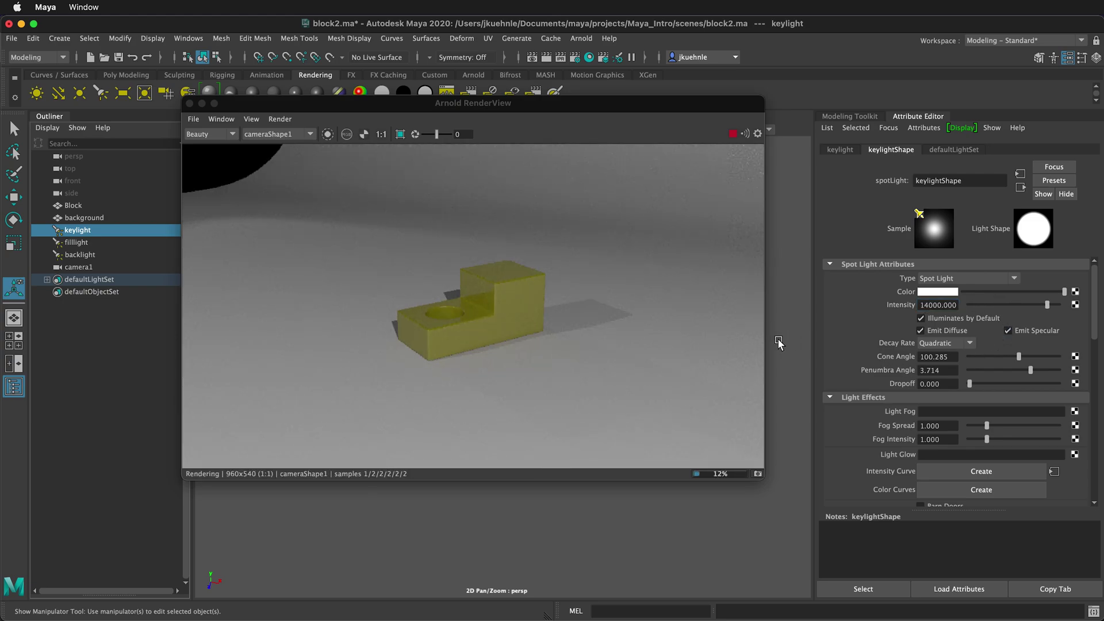
Step: Set the filllight's intensity to 7000
{"action": "left_click", "coordinate": [69, 243]}
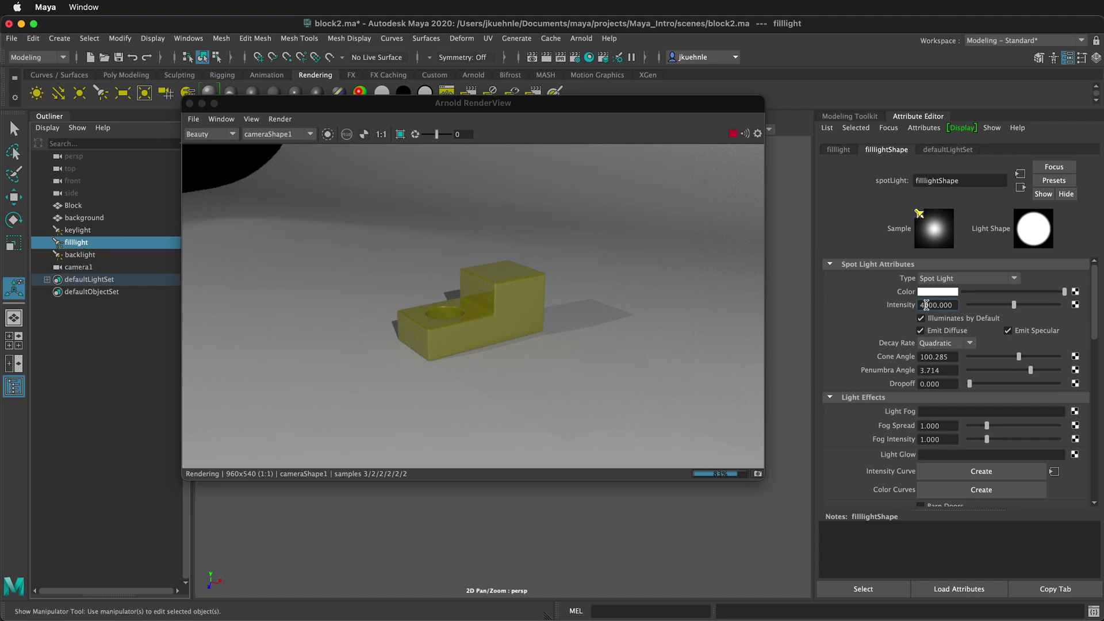
{"action": "double_click", "coordinate": [926, 305]}
{"action": "type", "text": "7000"}
{"action": "key", "text": "Return"}
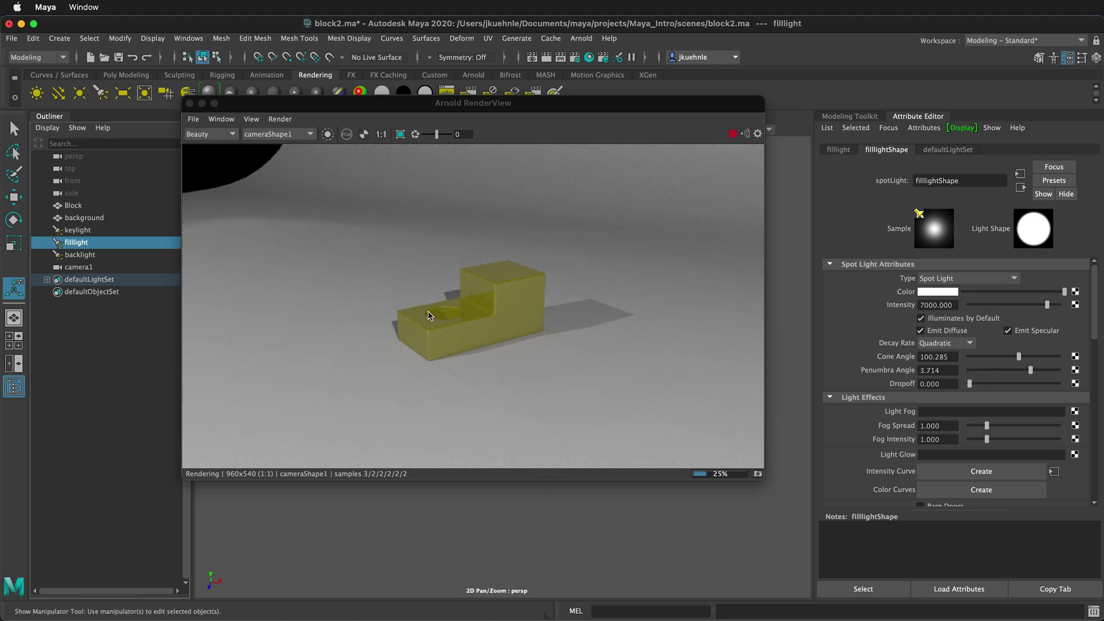
{"action": "scroll", "coordinate": [443, 308], "scroll_direction": "up", "scroll_amount": 10}
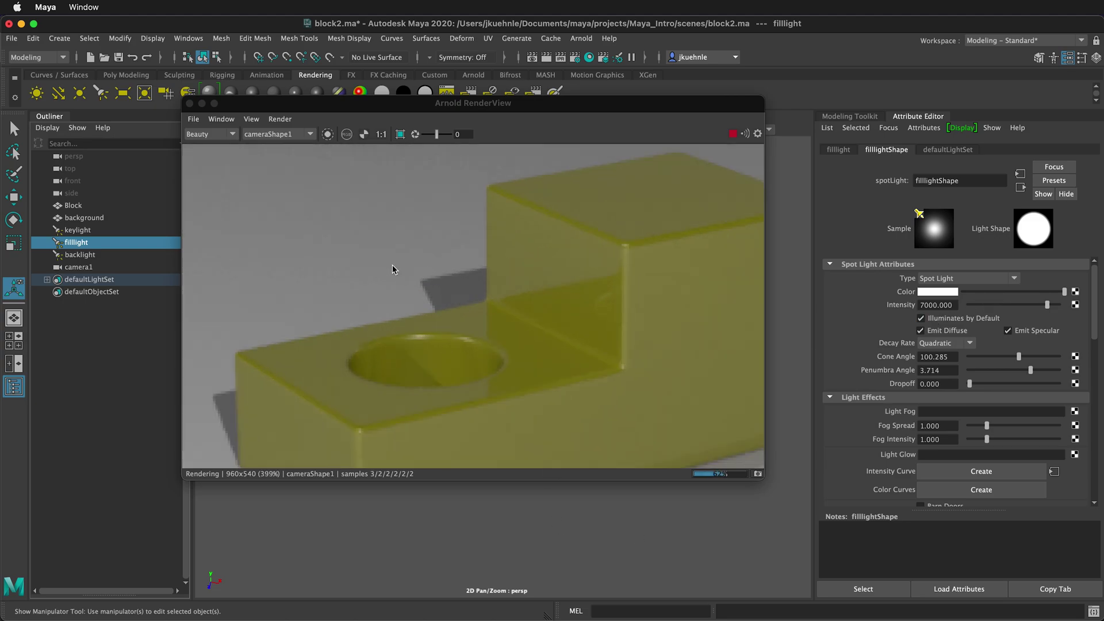
{"action": "scroll", "coordinate": [391, 266], "scroll_direction": "down", "scroll_amount": 10}
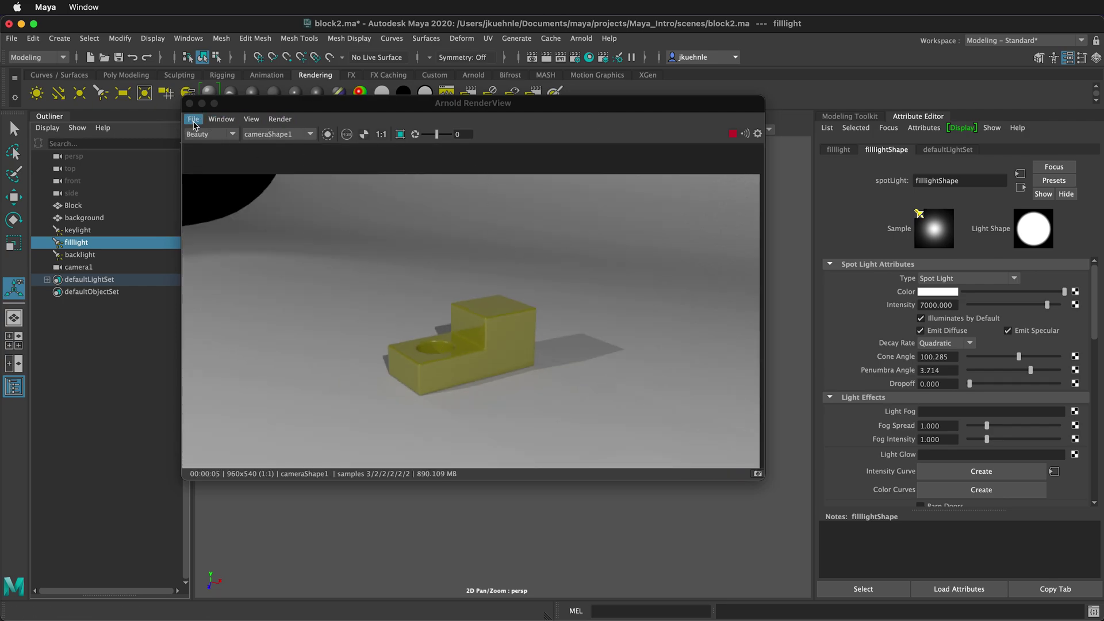
{"action": "left_click", "coordinate": [193, 120]}
{"action": "scroll", "coordinate": [430, 338], "scroll_direction": "down", "scroll_amount": 3}
{"action": "scroll", "coordinate": [430, 338], "scroll_direction": "up", "scroll_amount": 3}
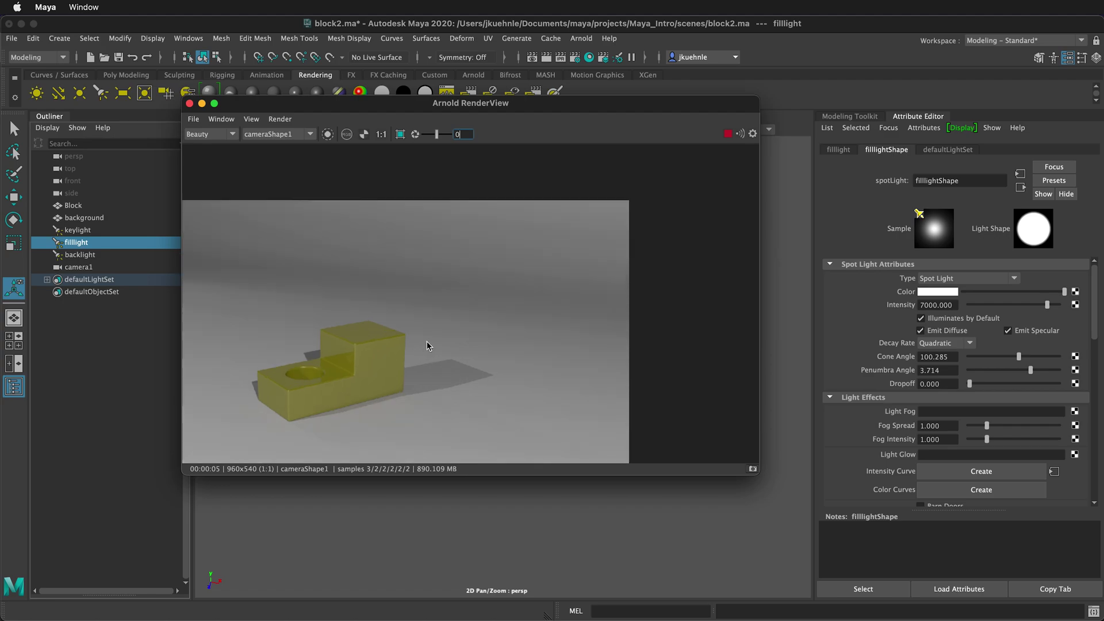
{"action": "scroll", "coordinate": [337, 378], "scroll_direction": "down", "scroll_amount": 1}
{"action": "left_click_drag", "start_coordinate": [338, 377], "coordinate": [453, 320]}
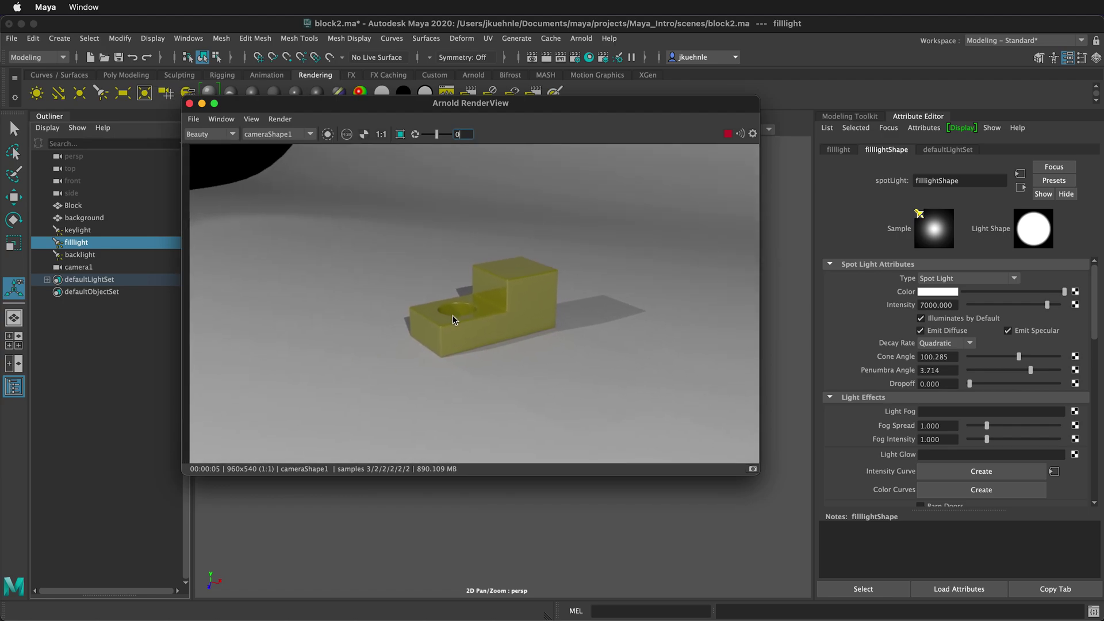